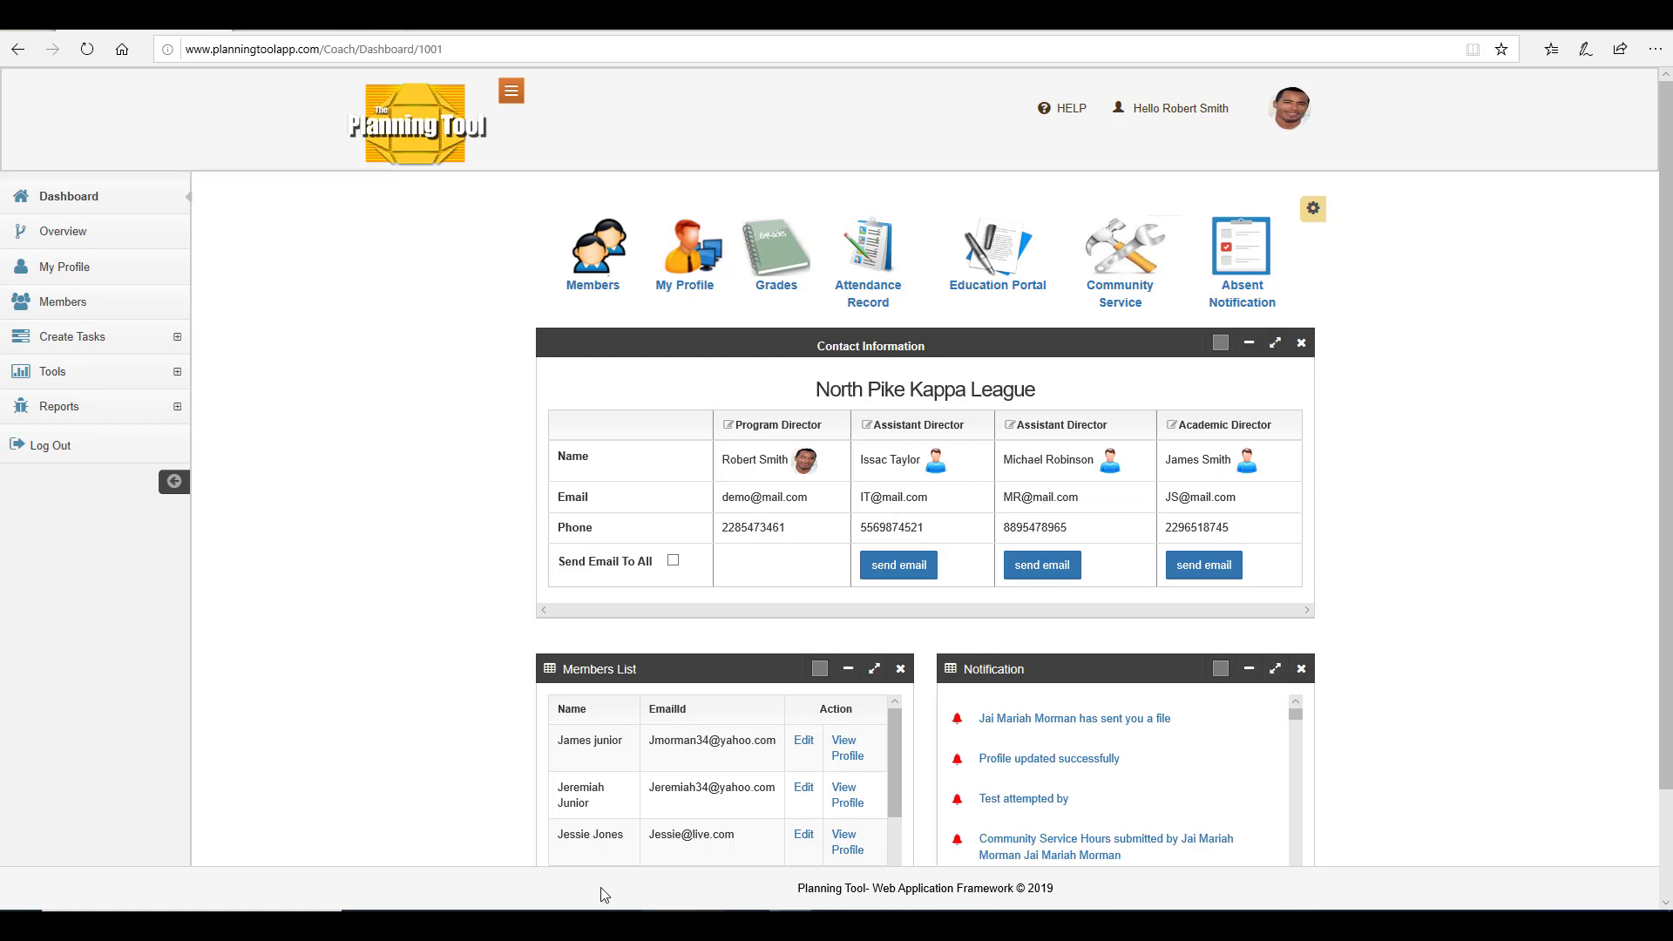
Open the Parental Consent page from the Tools section.
click(165, 371)
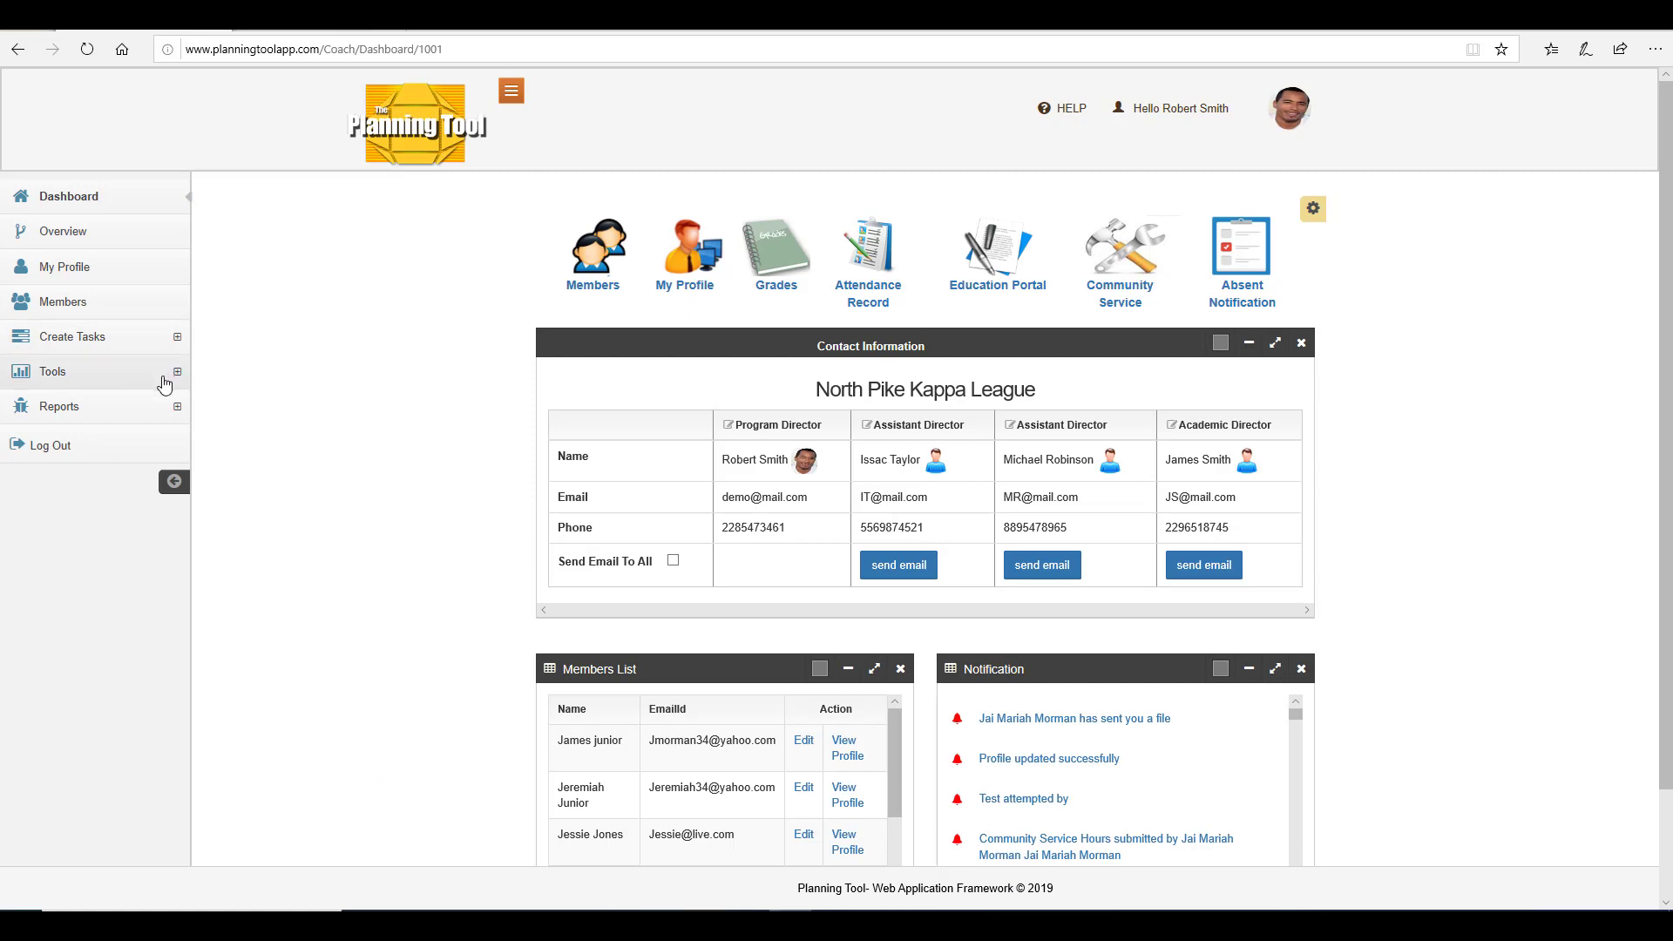
click(150, 435)
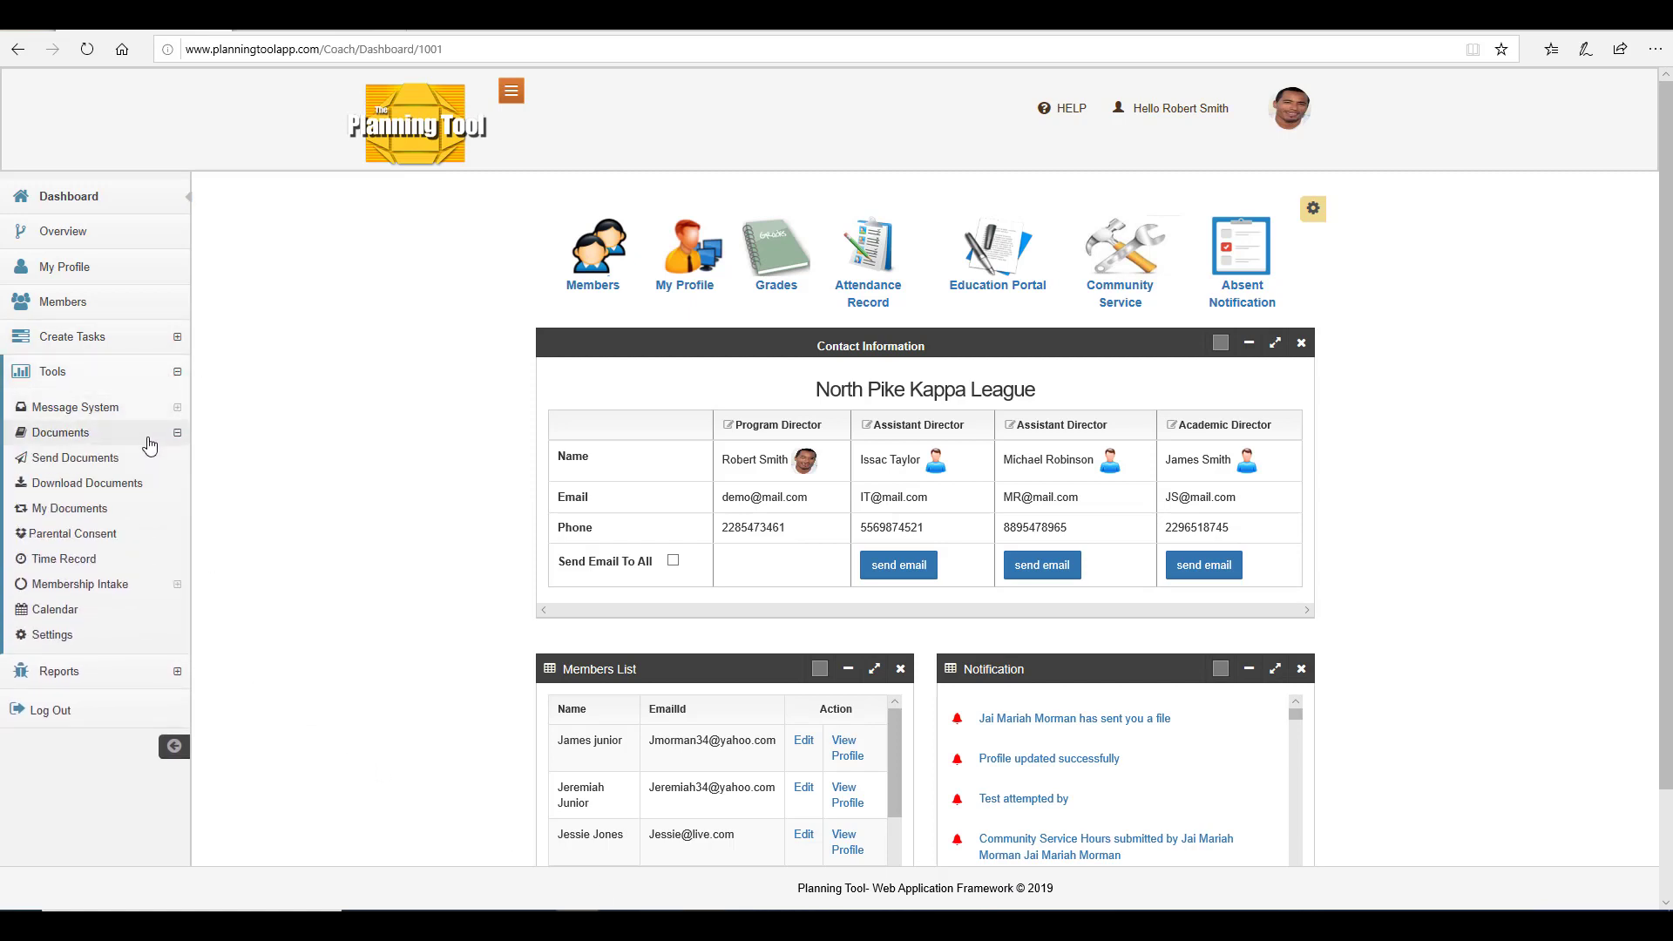
click(74, 542)
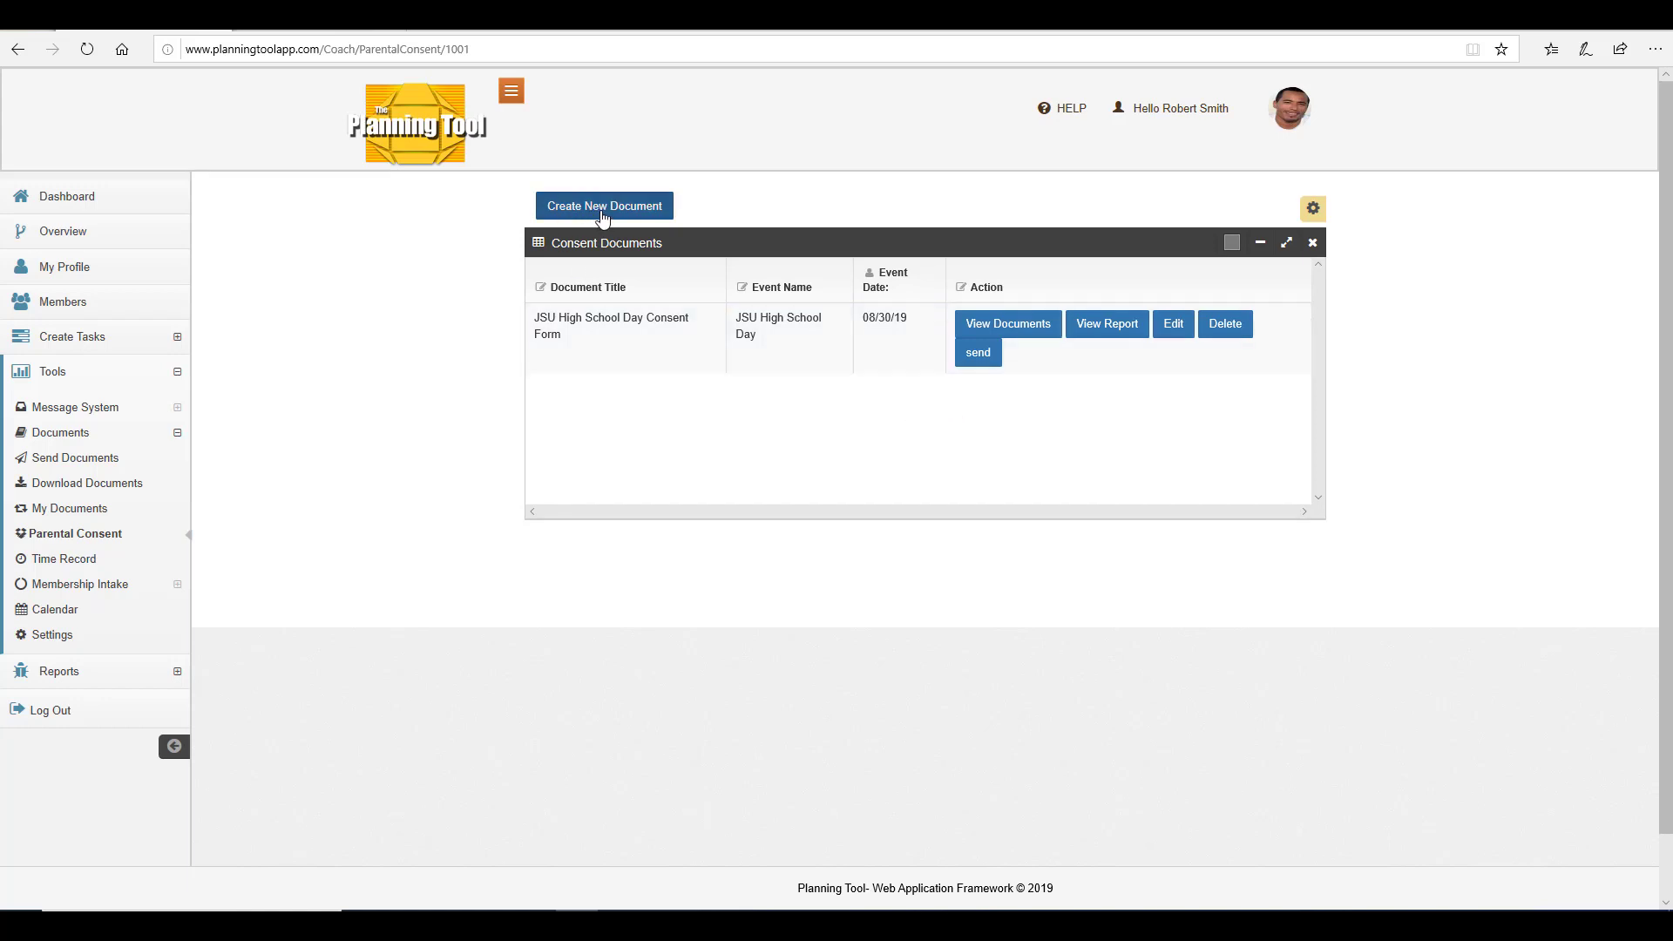
Start a new consent document and enter the title Spring College Tour Consent From.
click(605, 209)
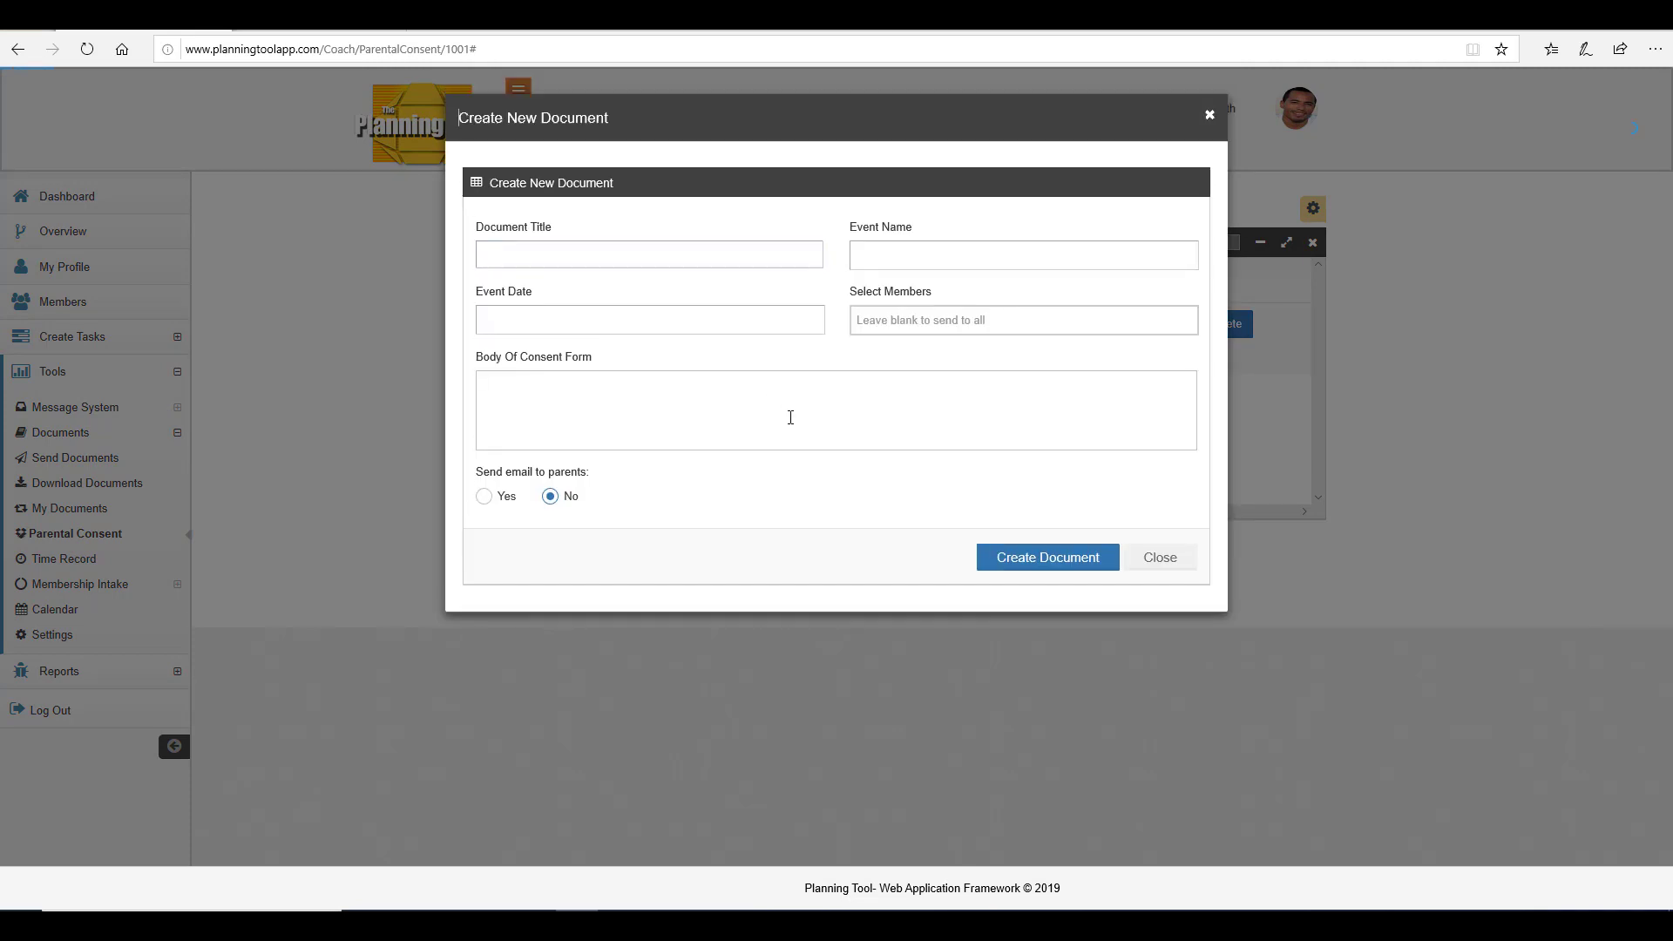
click(626, 254)
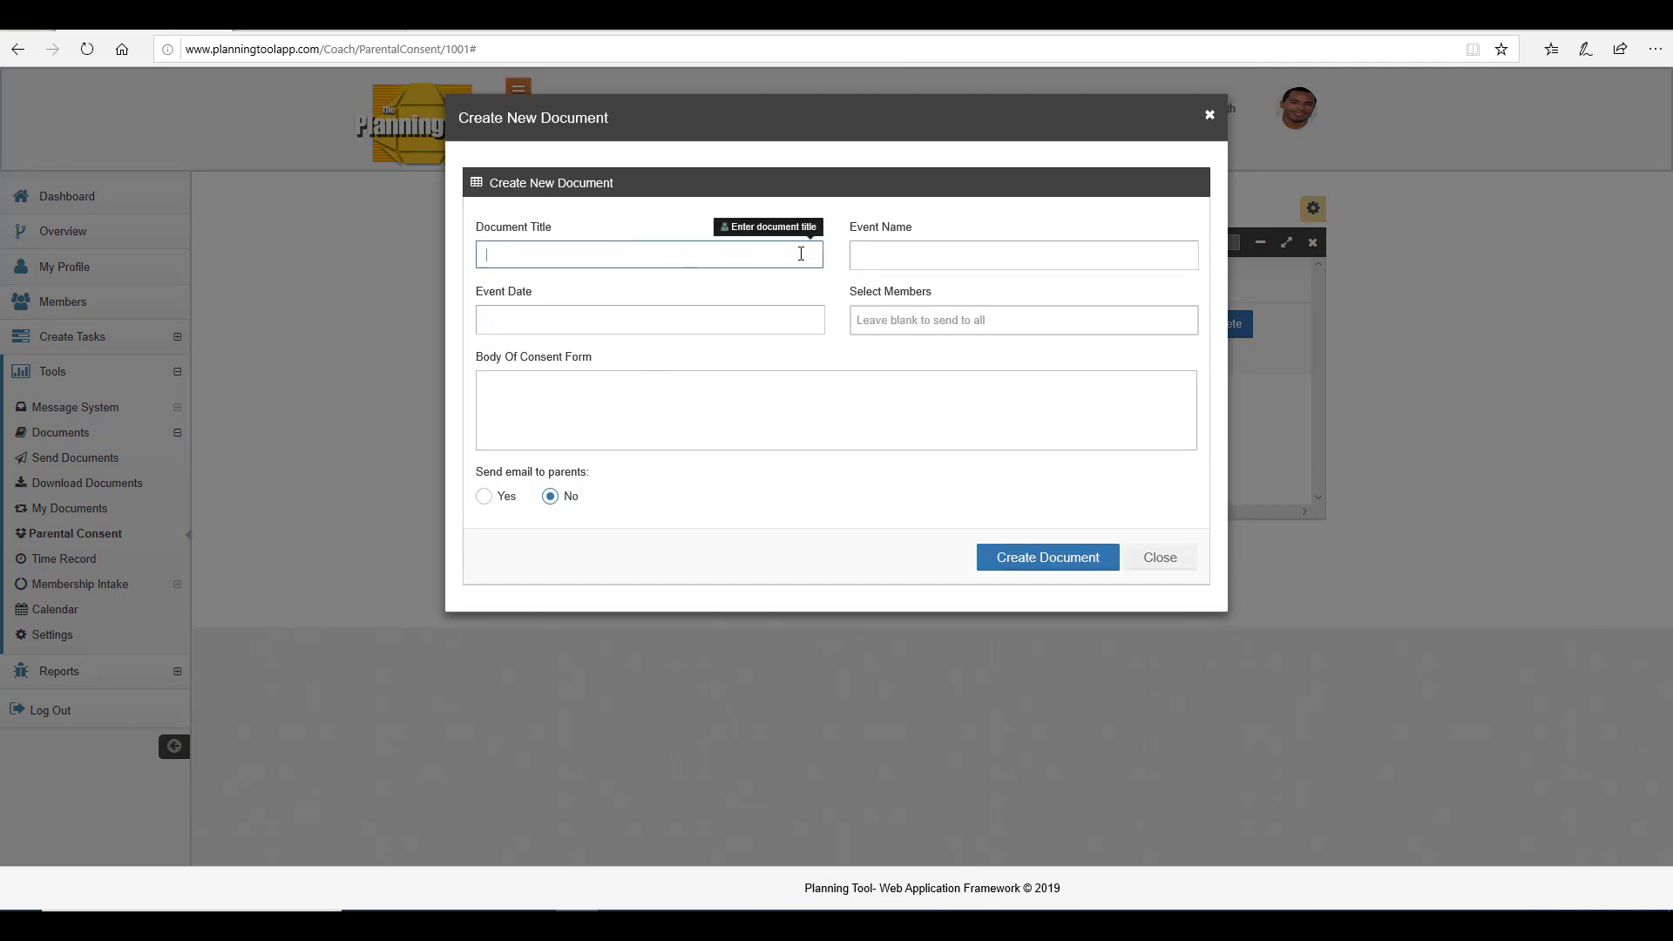
text(Spring College Tour Consent From)
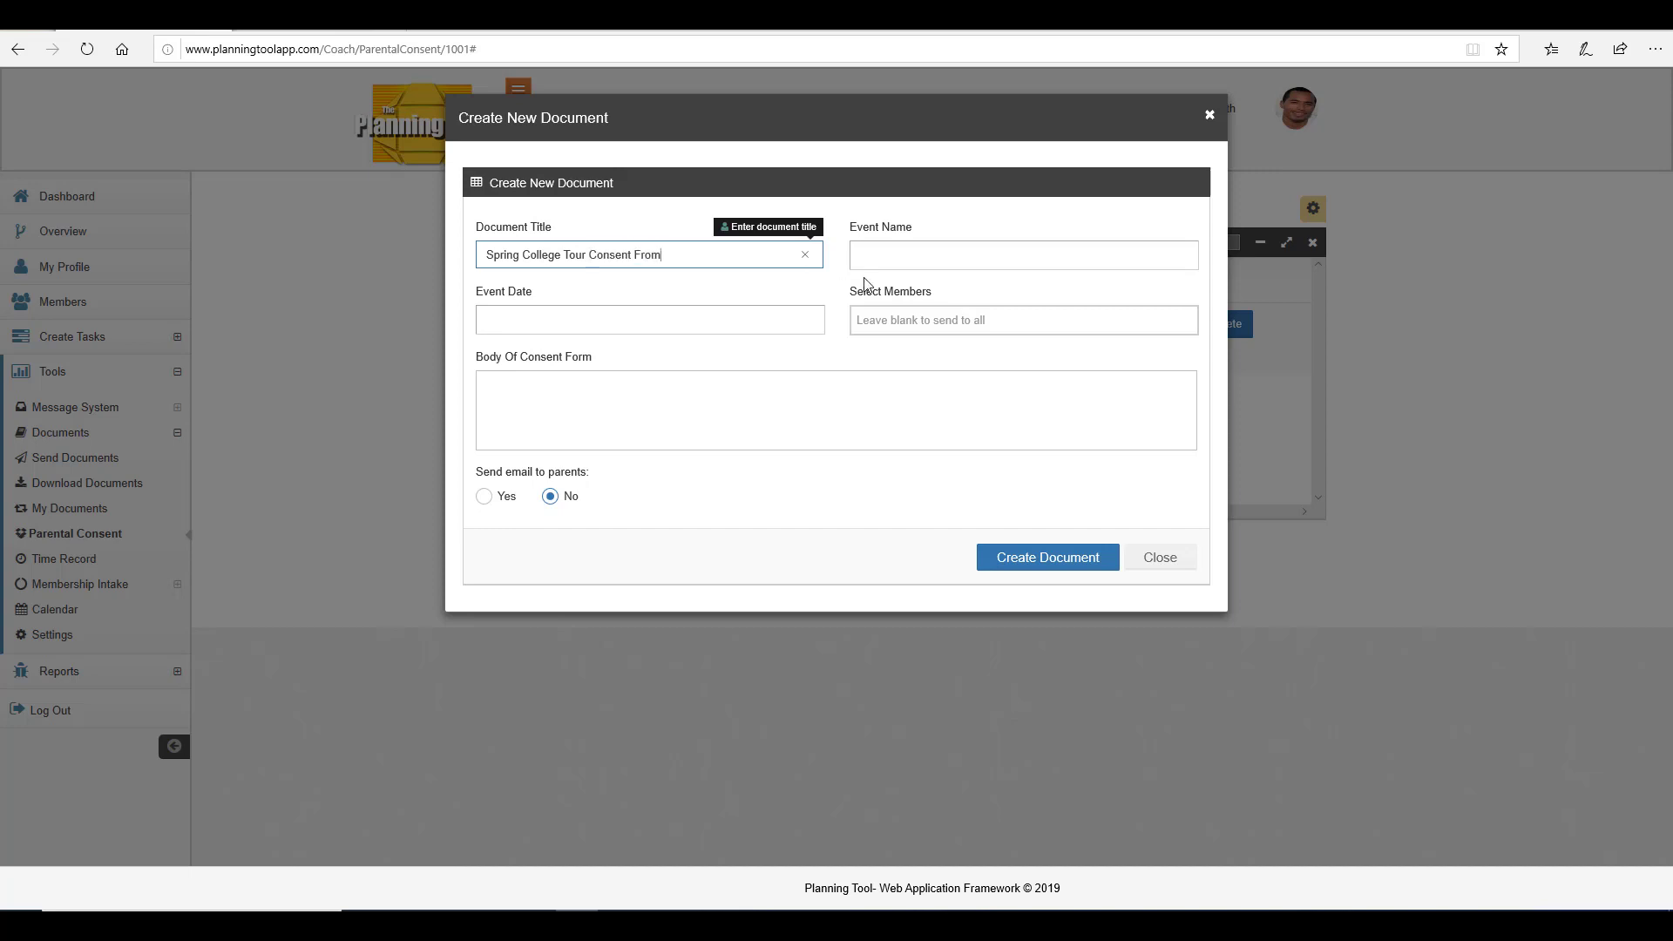
Set the event name to Spring College Tour and the event date to 11/30/2019.
click(906, 251)
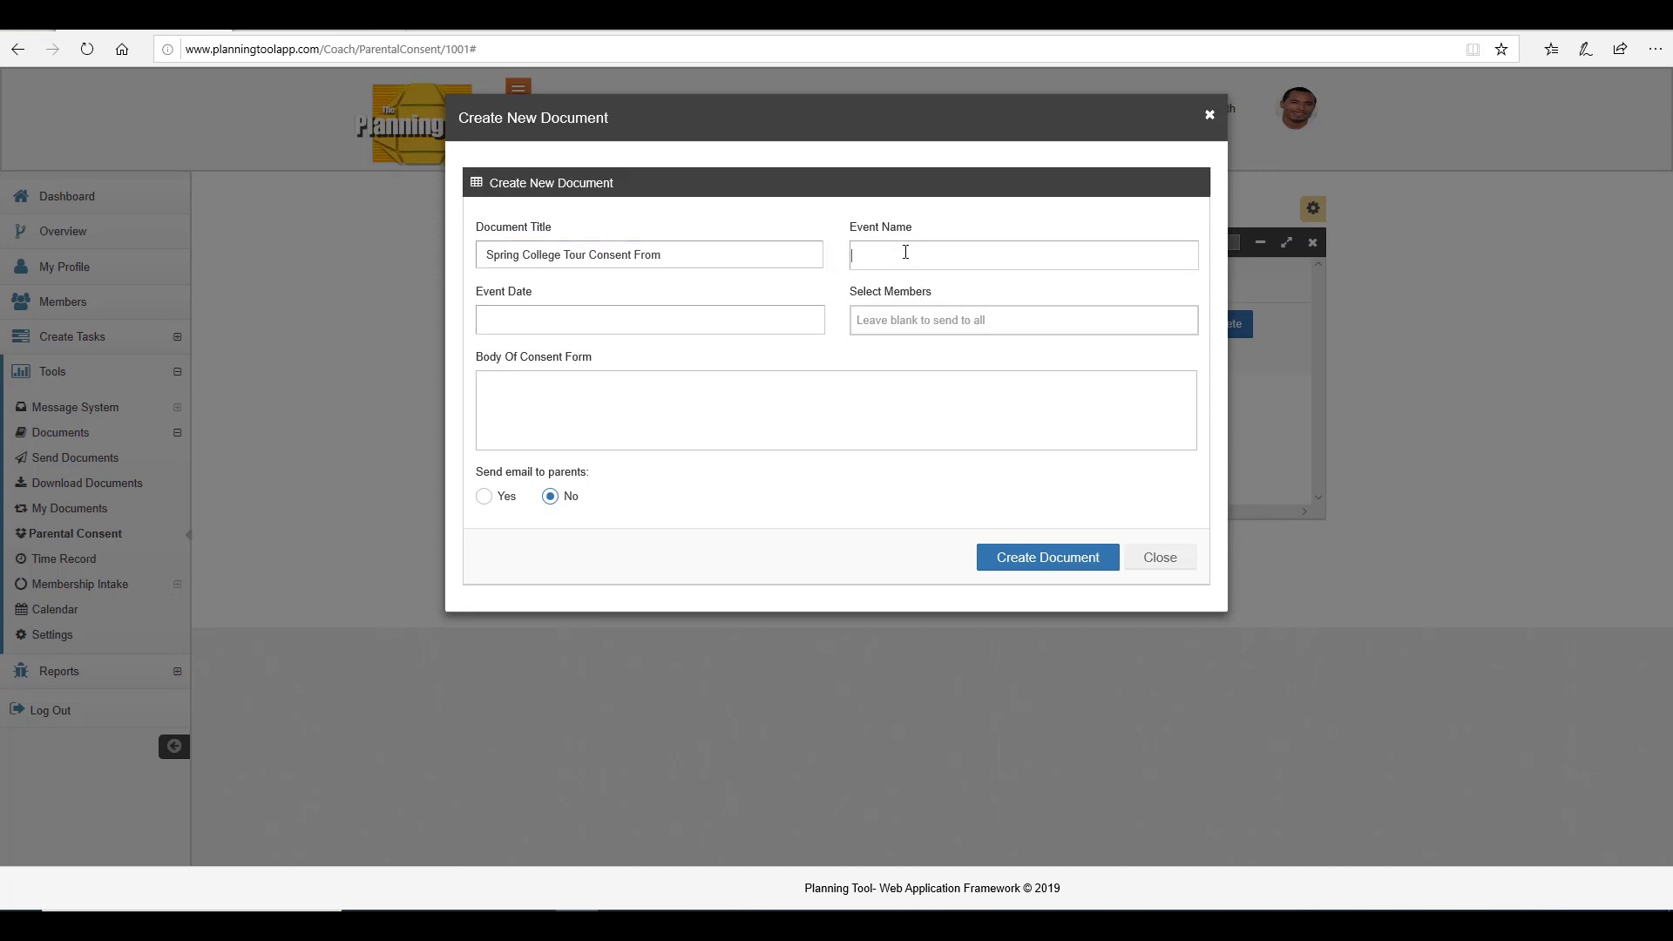
text(Spring College Tour)
click(649, 322)
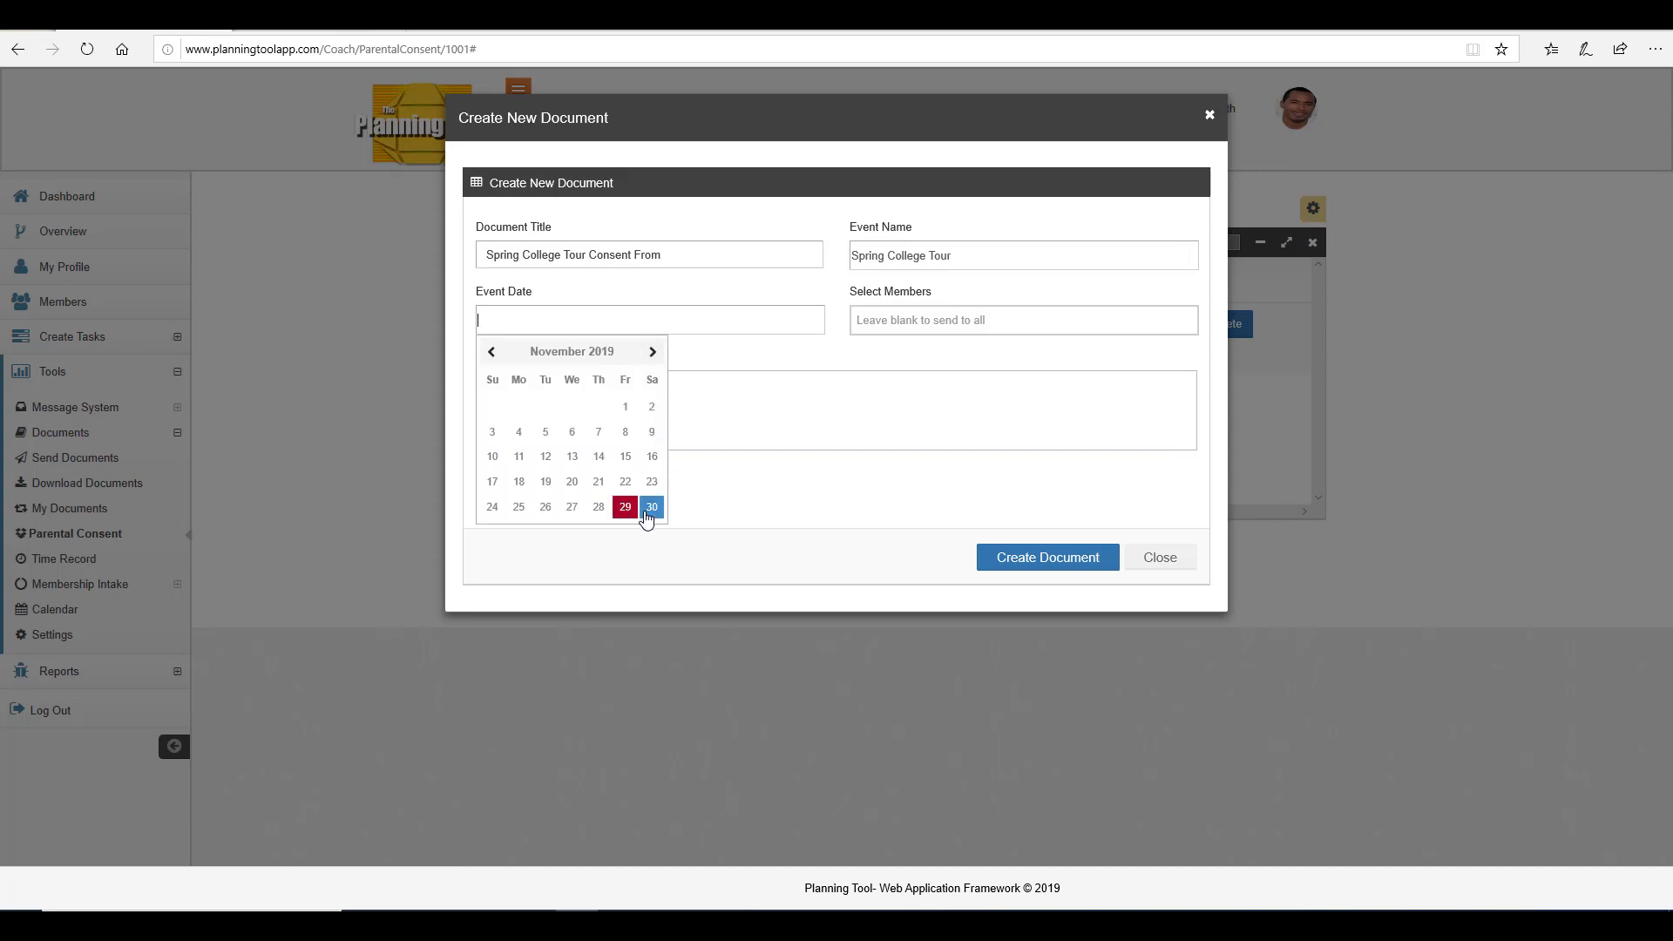
click(652, 506)
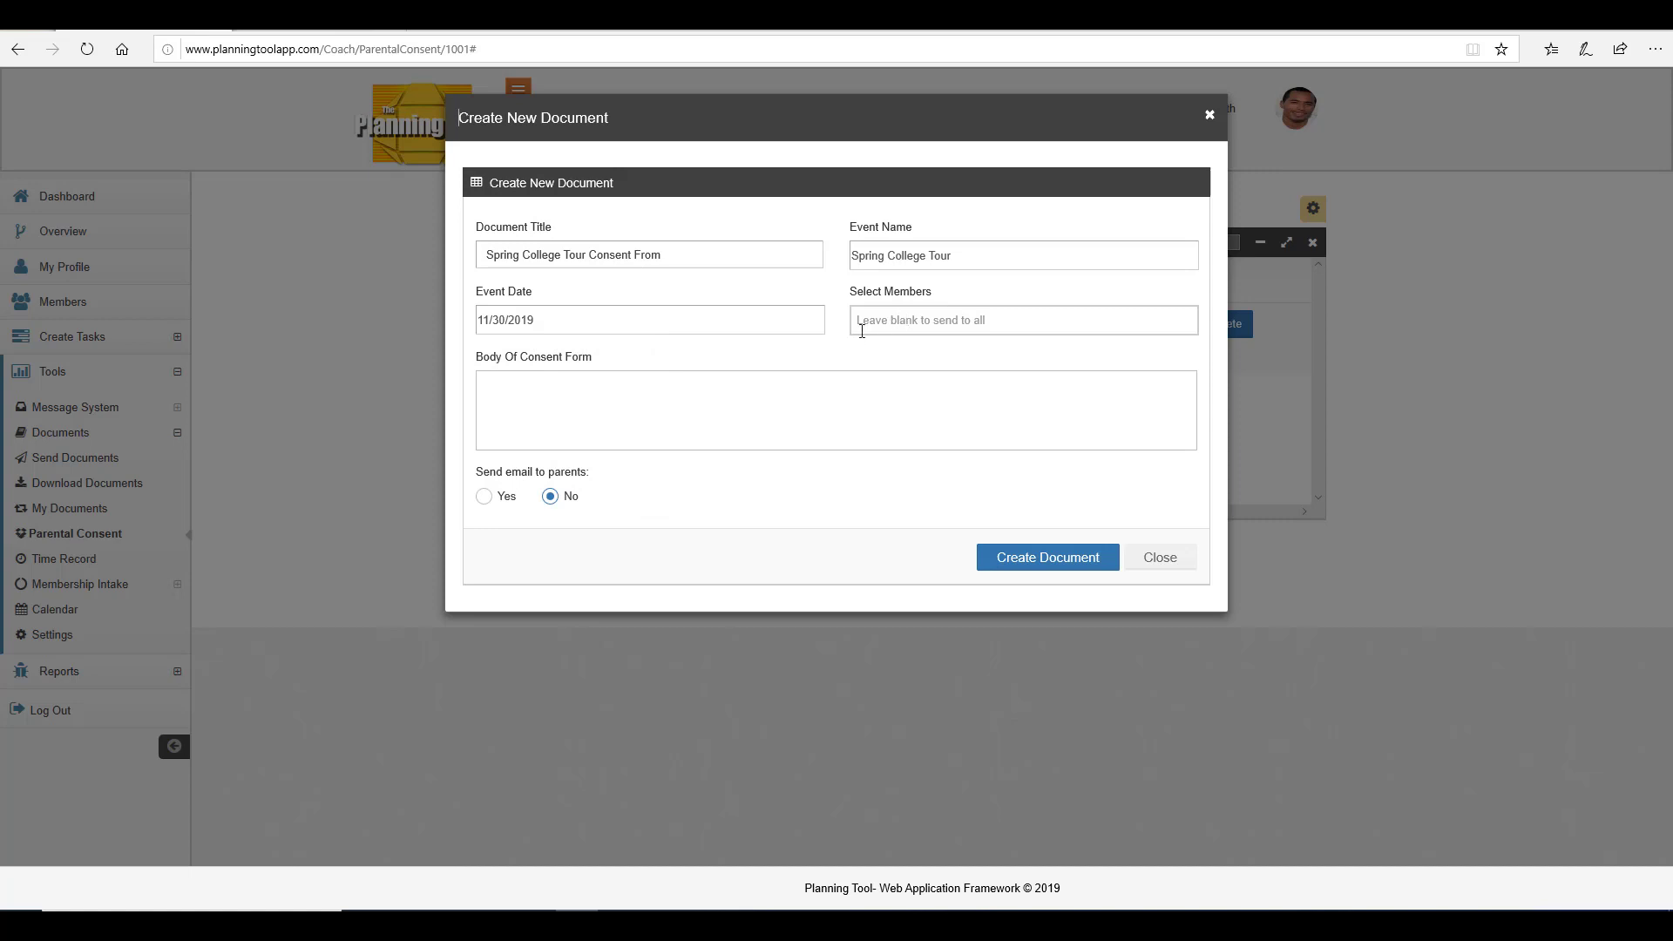
Add three members to the recipient list, then remove them all so the form goes to everyone.
click(907, 322)
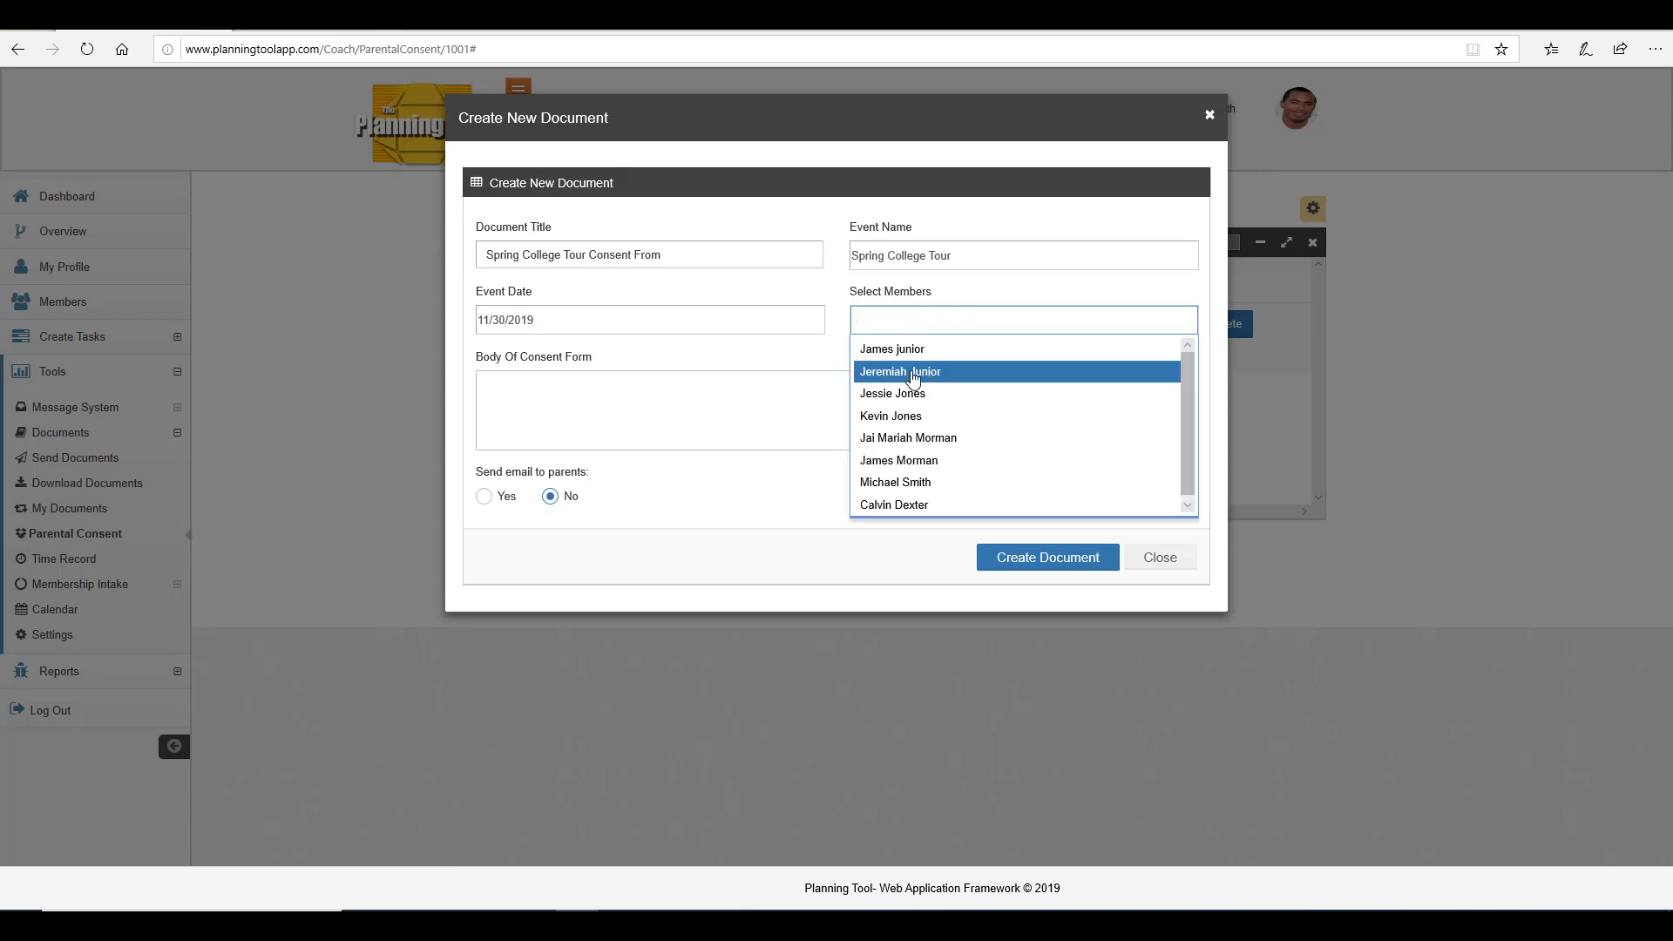
click(912, 373)
click(993, 322)
click(986, 438)
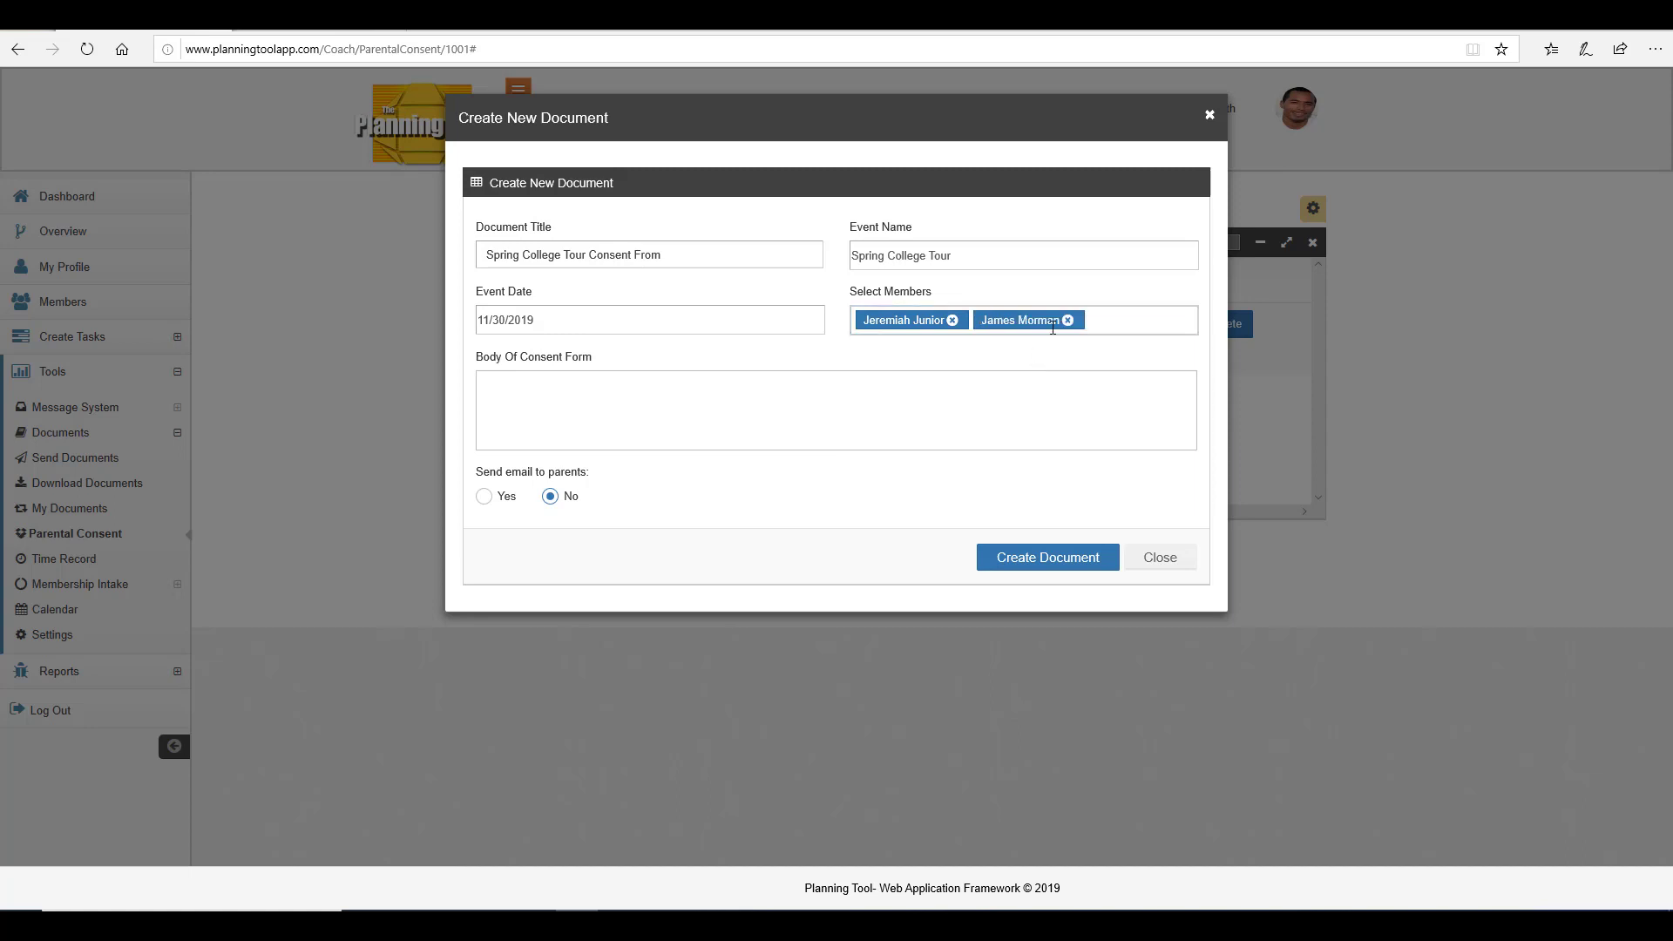
click(1102, 319)
click(1080, 416)
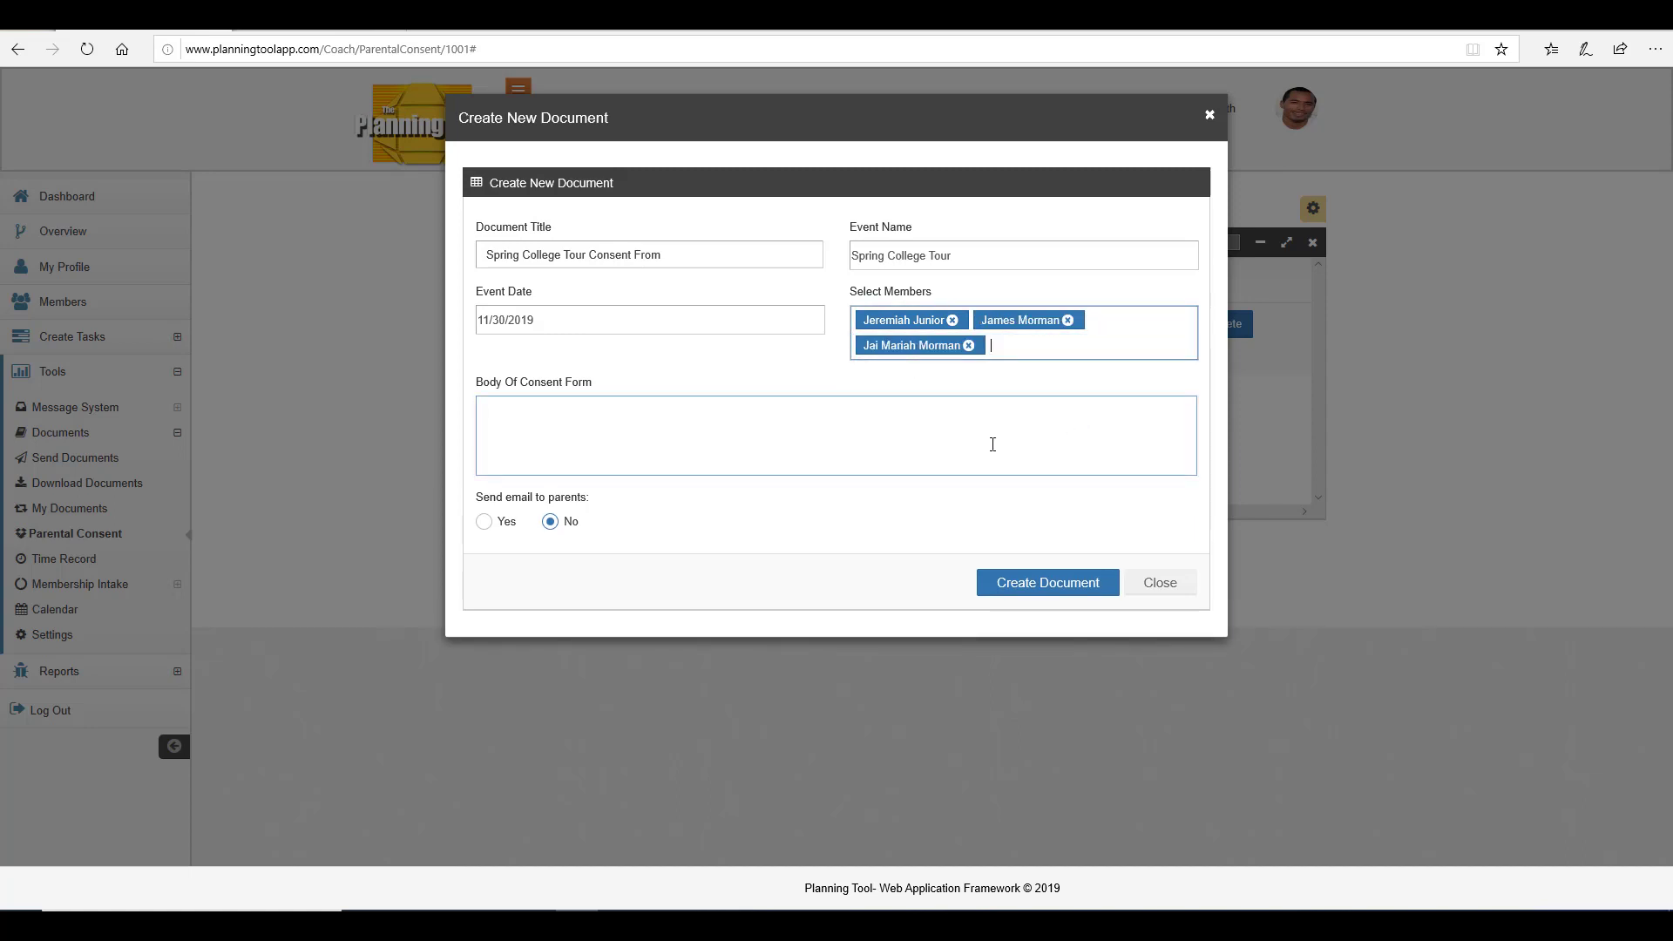
click(1067, 320)
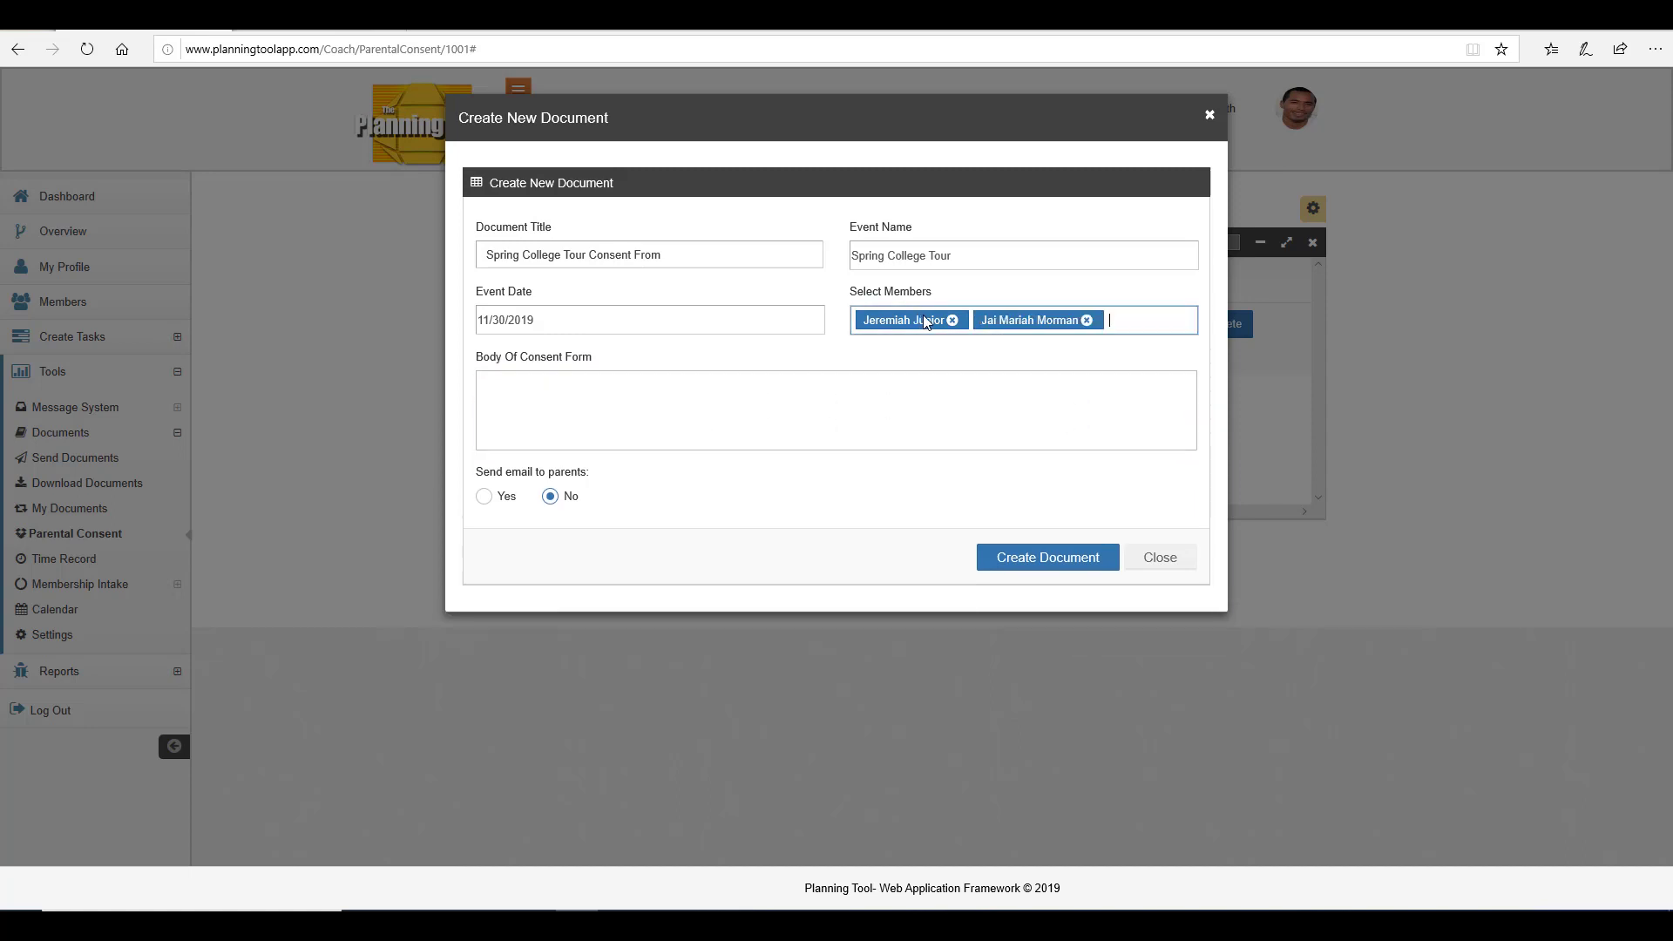
click(952, 319)
click(969, 319)
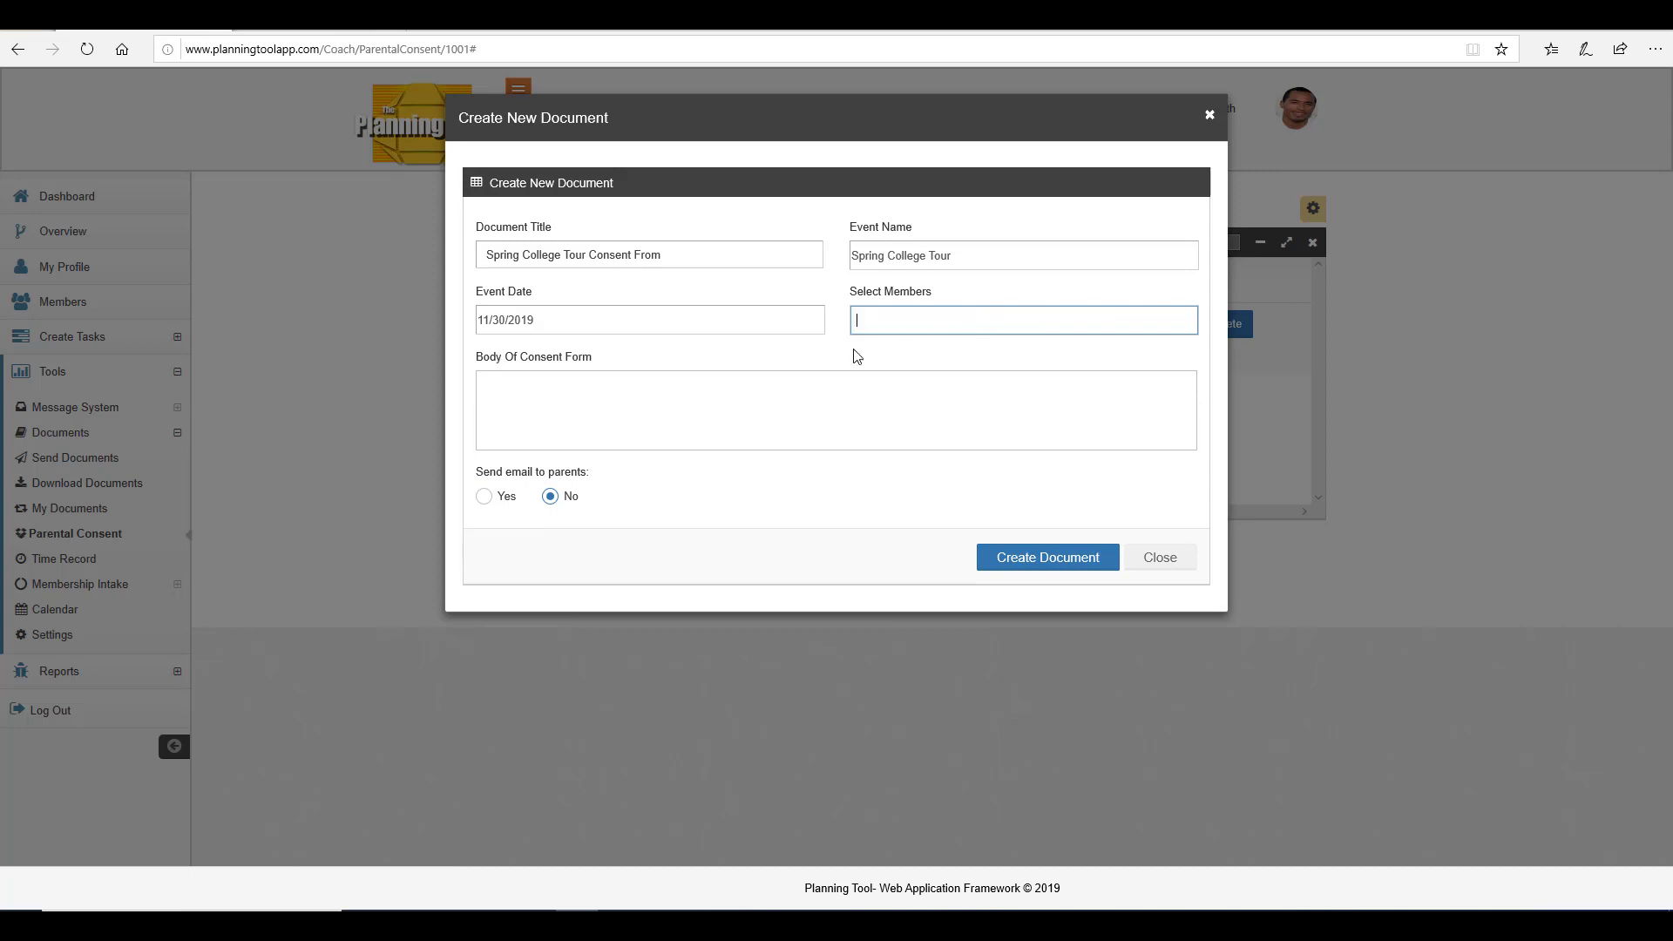
click(869, 350)
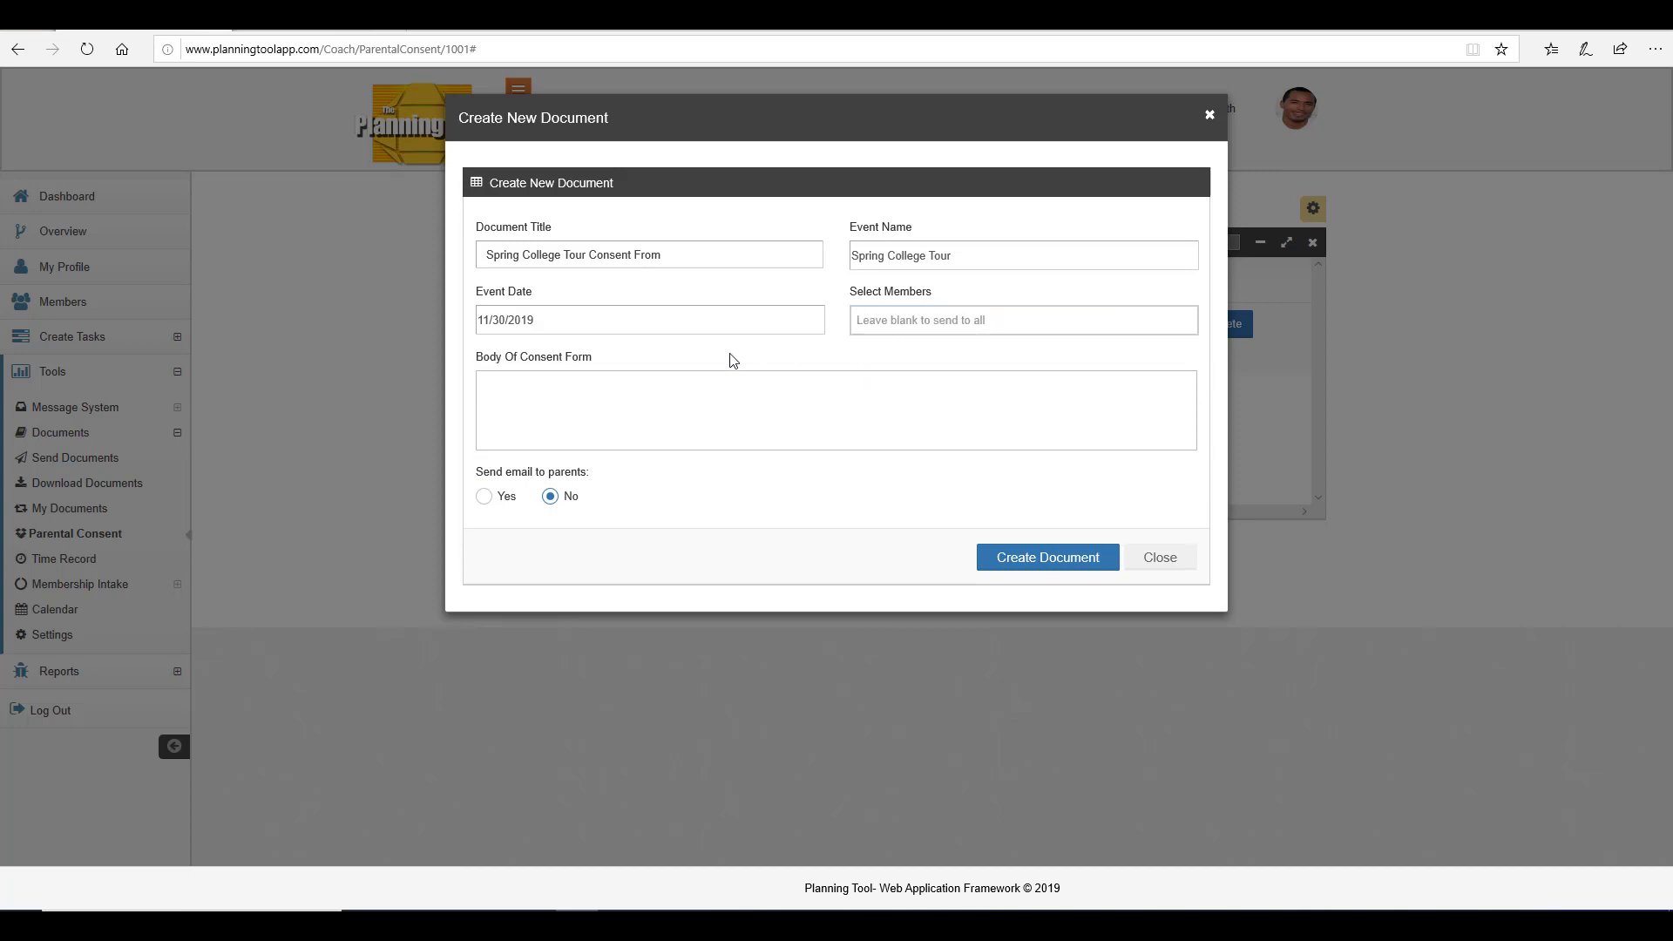
Paste the liability consent text into the body of the consent form.
click(545, 391)
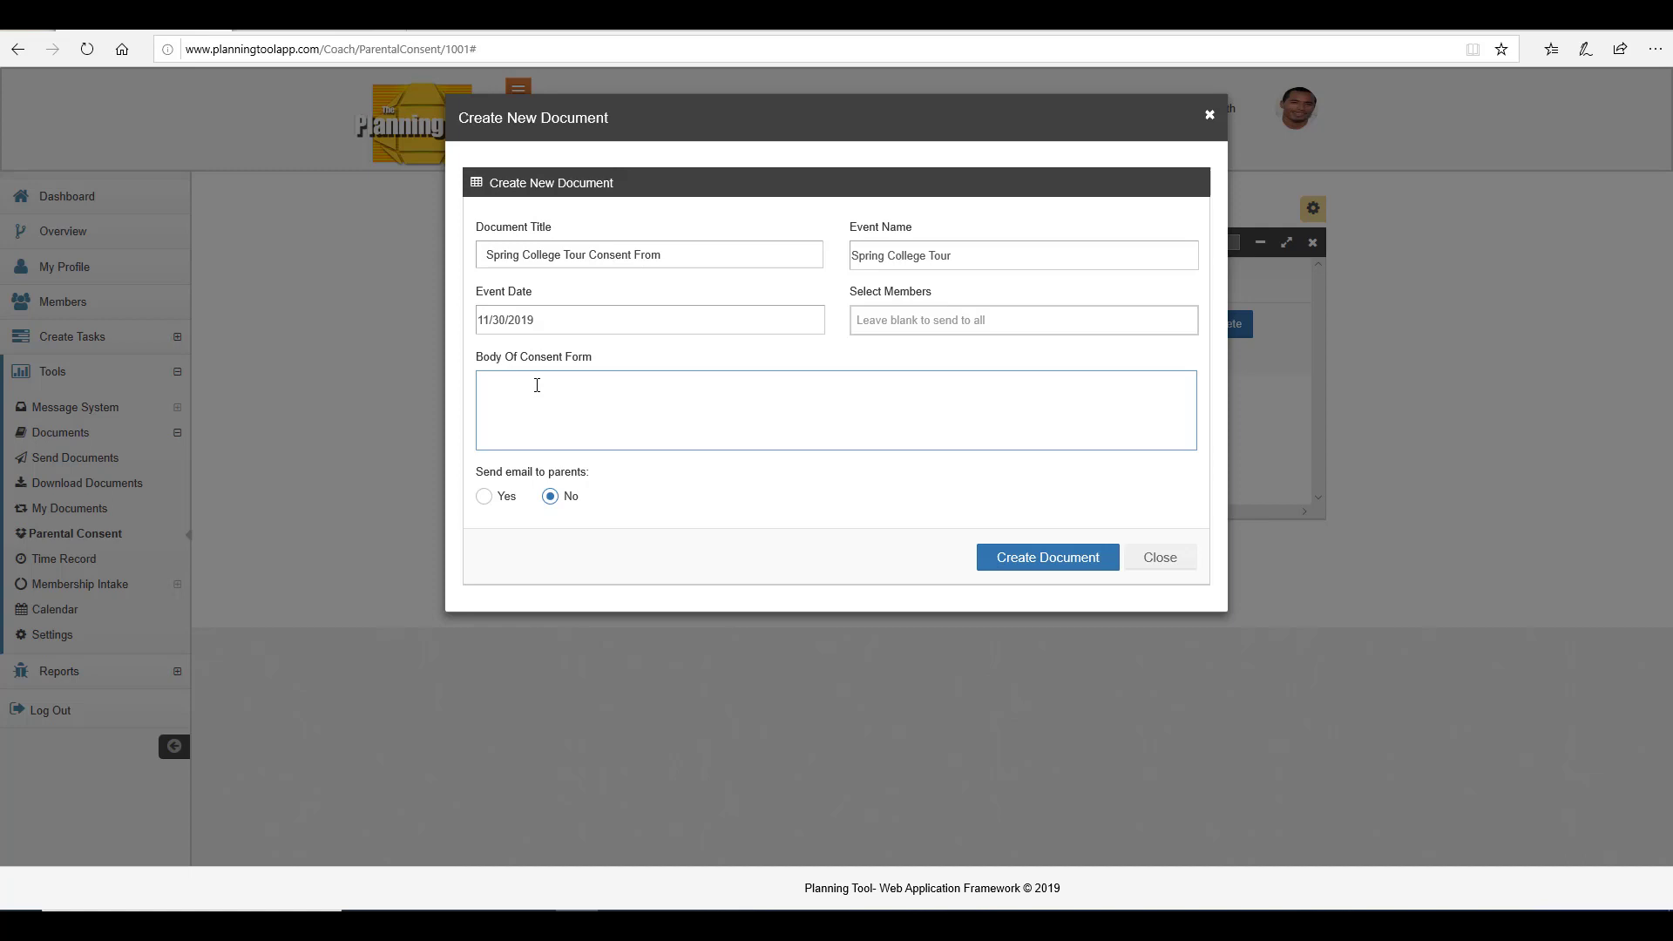
click(537, 385)
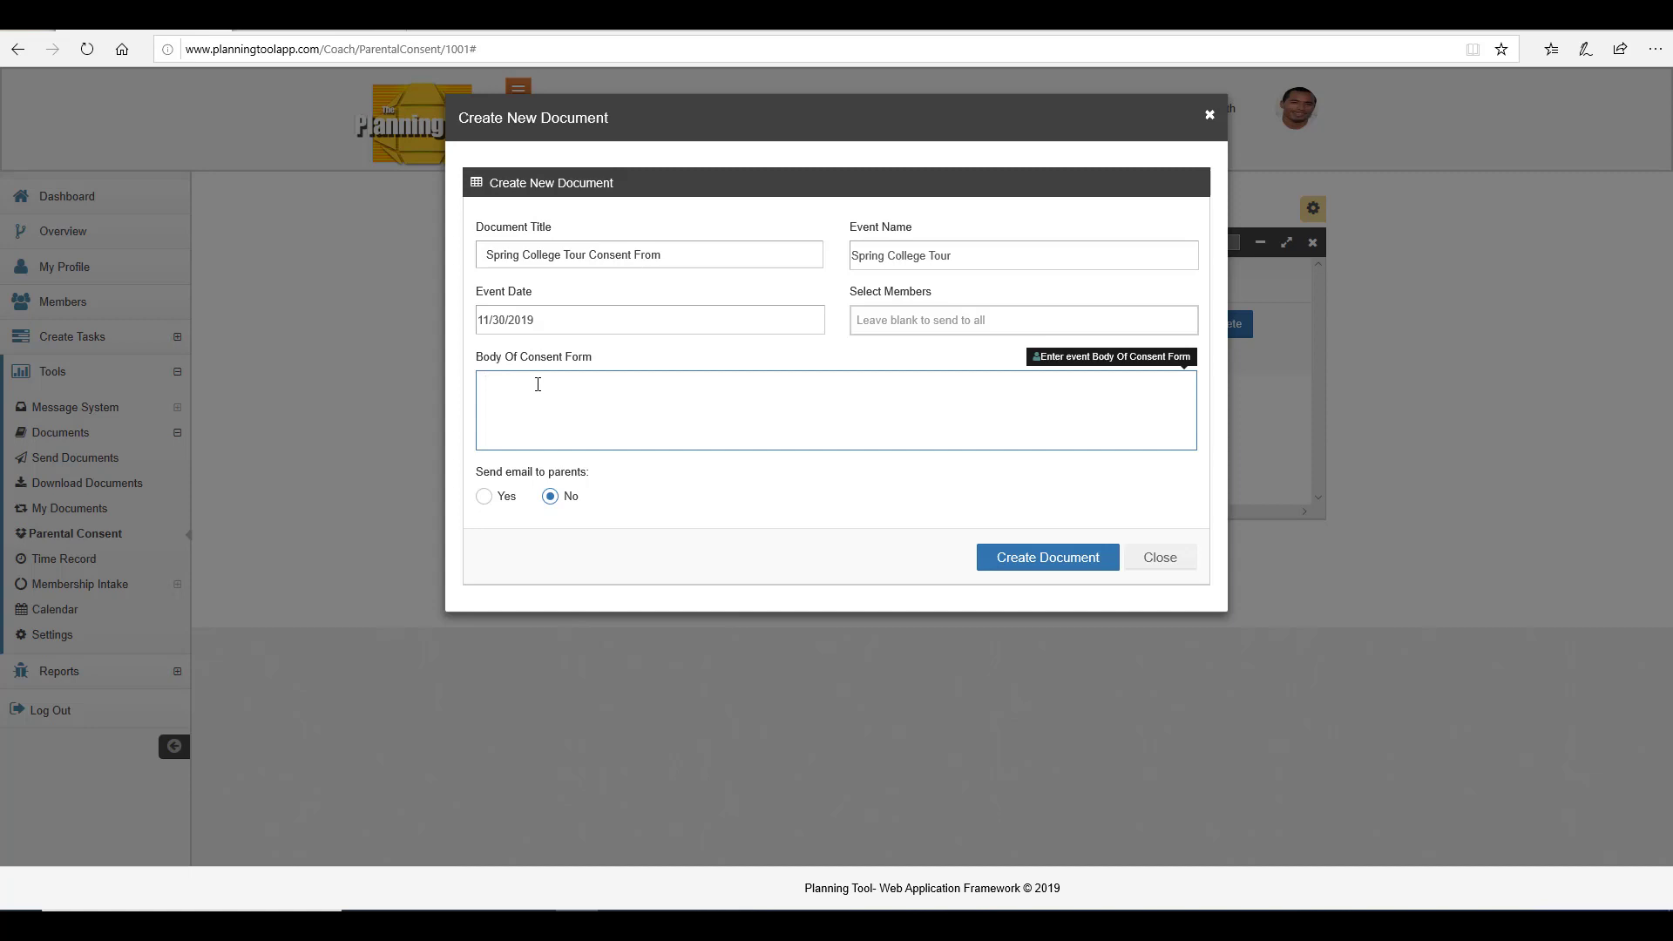
text(My signature evidences that I accept general liability for the participation of my child in the activity, club, or sport identified above and that I agree to indemnify and hold harmless The Stonehaven School, its teachers, its sponsors, its governing board, and other participating agents, either jointly or severally, from and against any and all claims, injuries, damages, losses, costs, or causes of action that may arise in connection with this activity, club, or sport.)
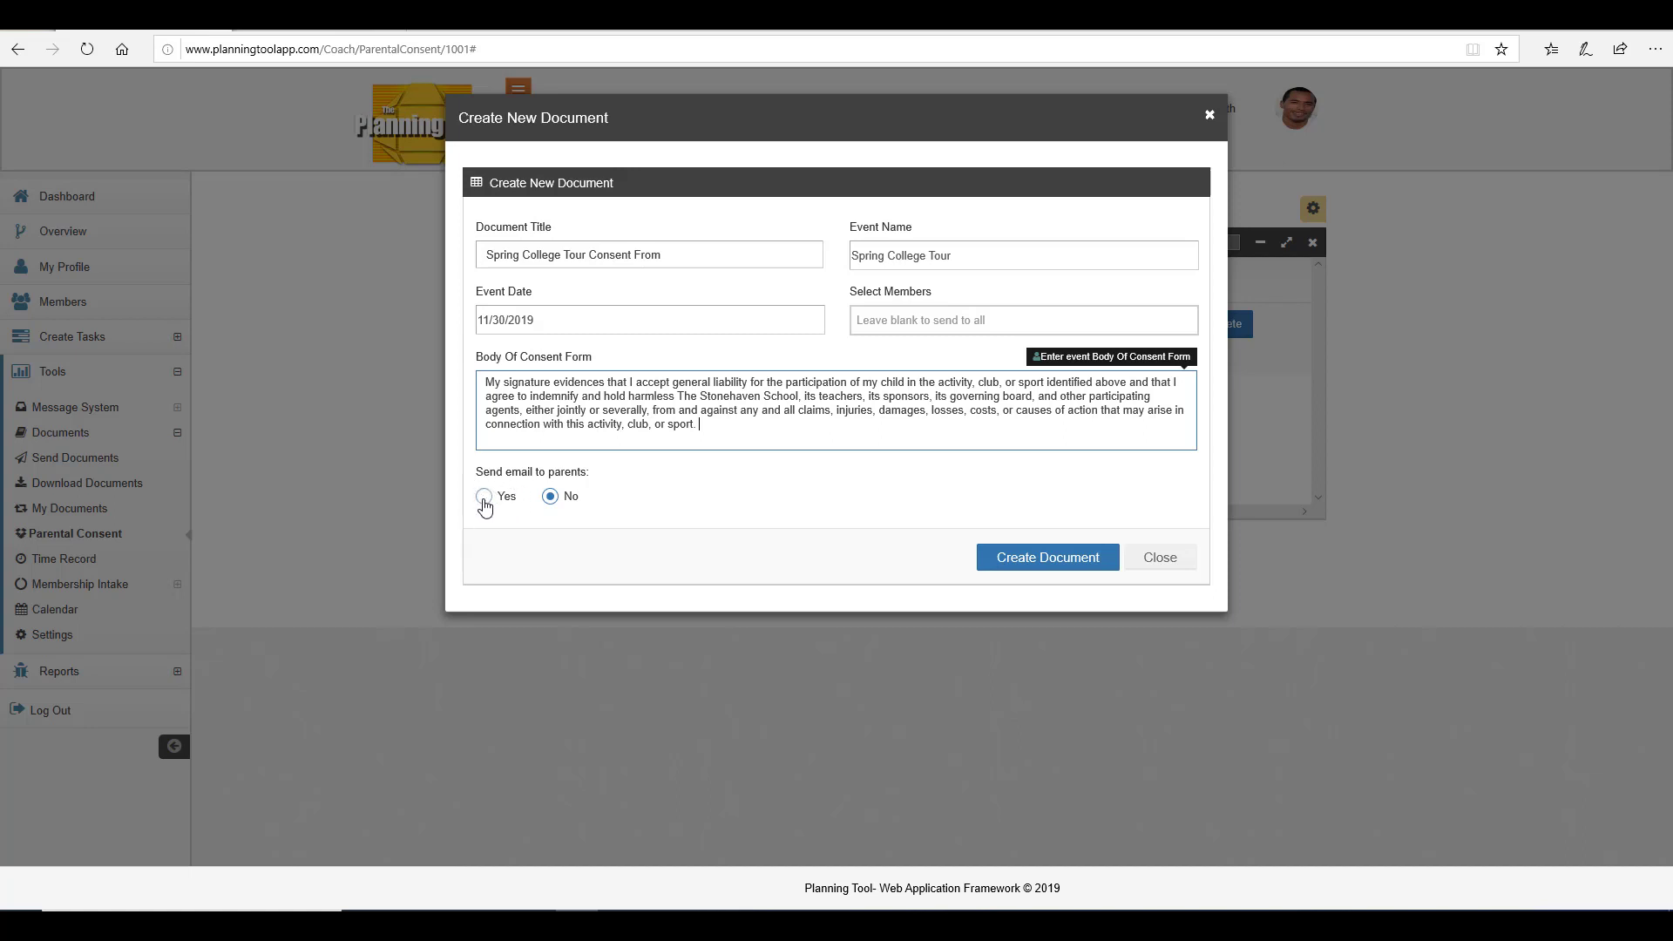
Choose to send email to parents and create the document.
click(484, 503)
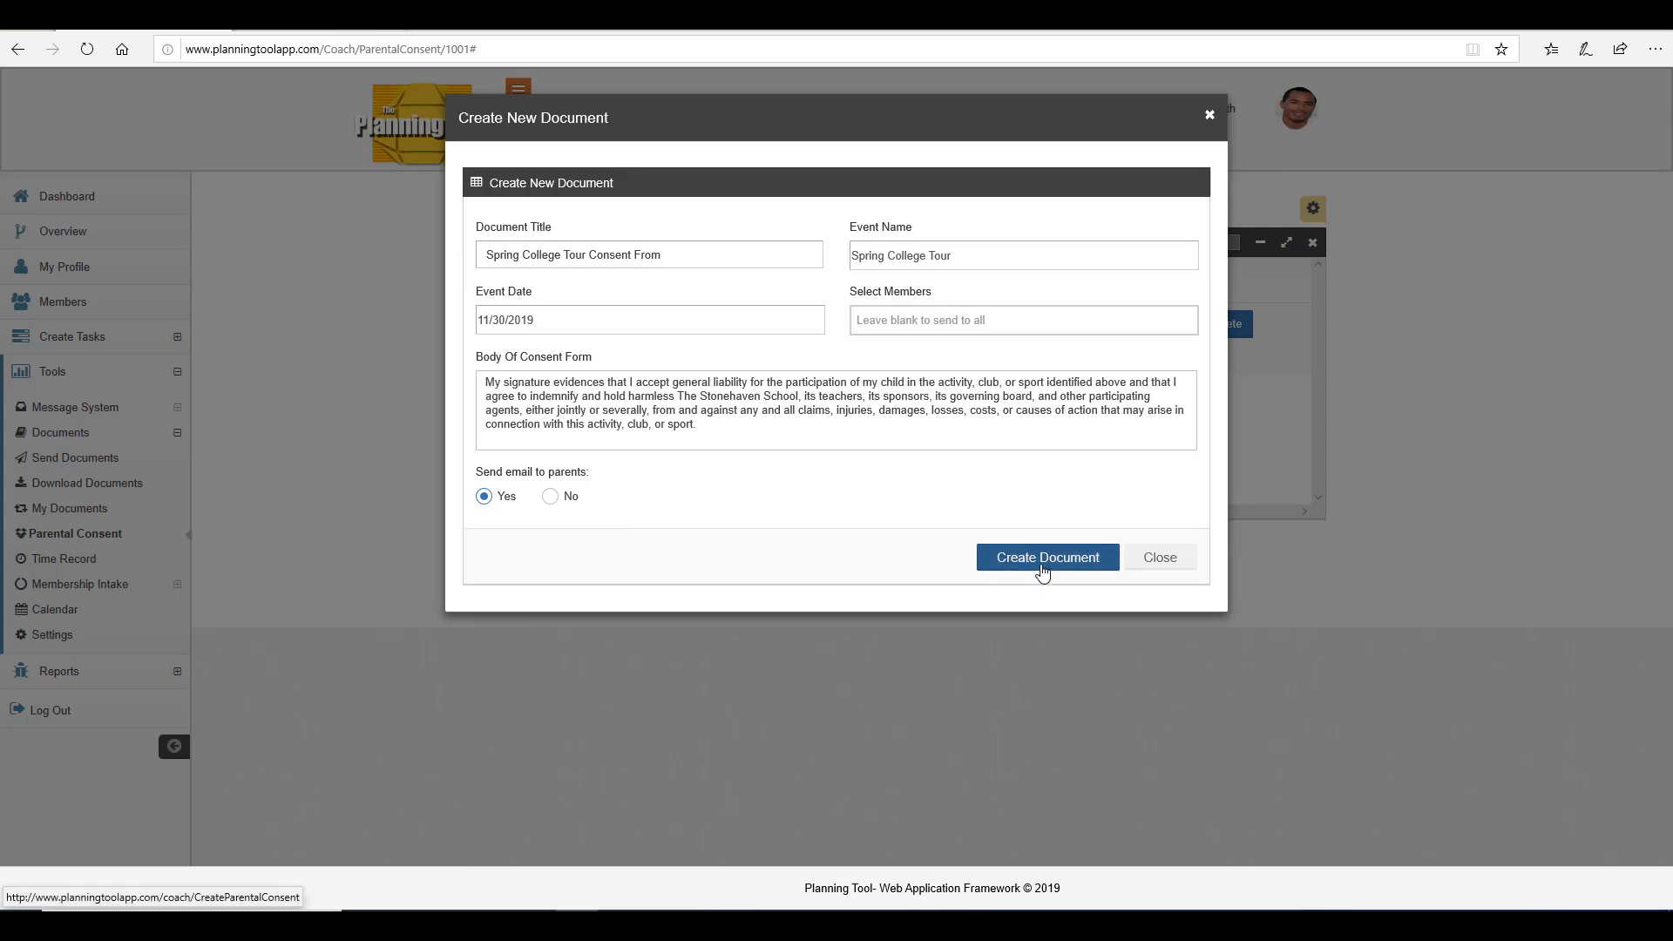
click(1042, 567)
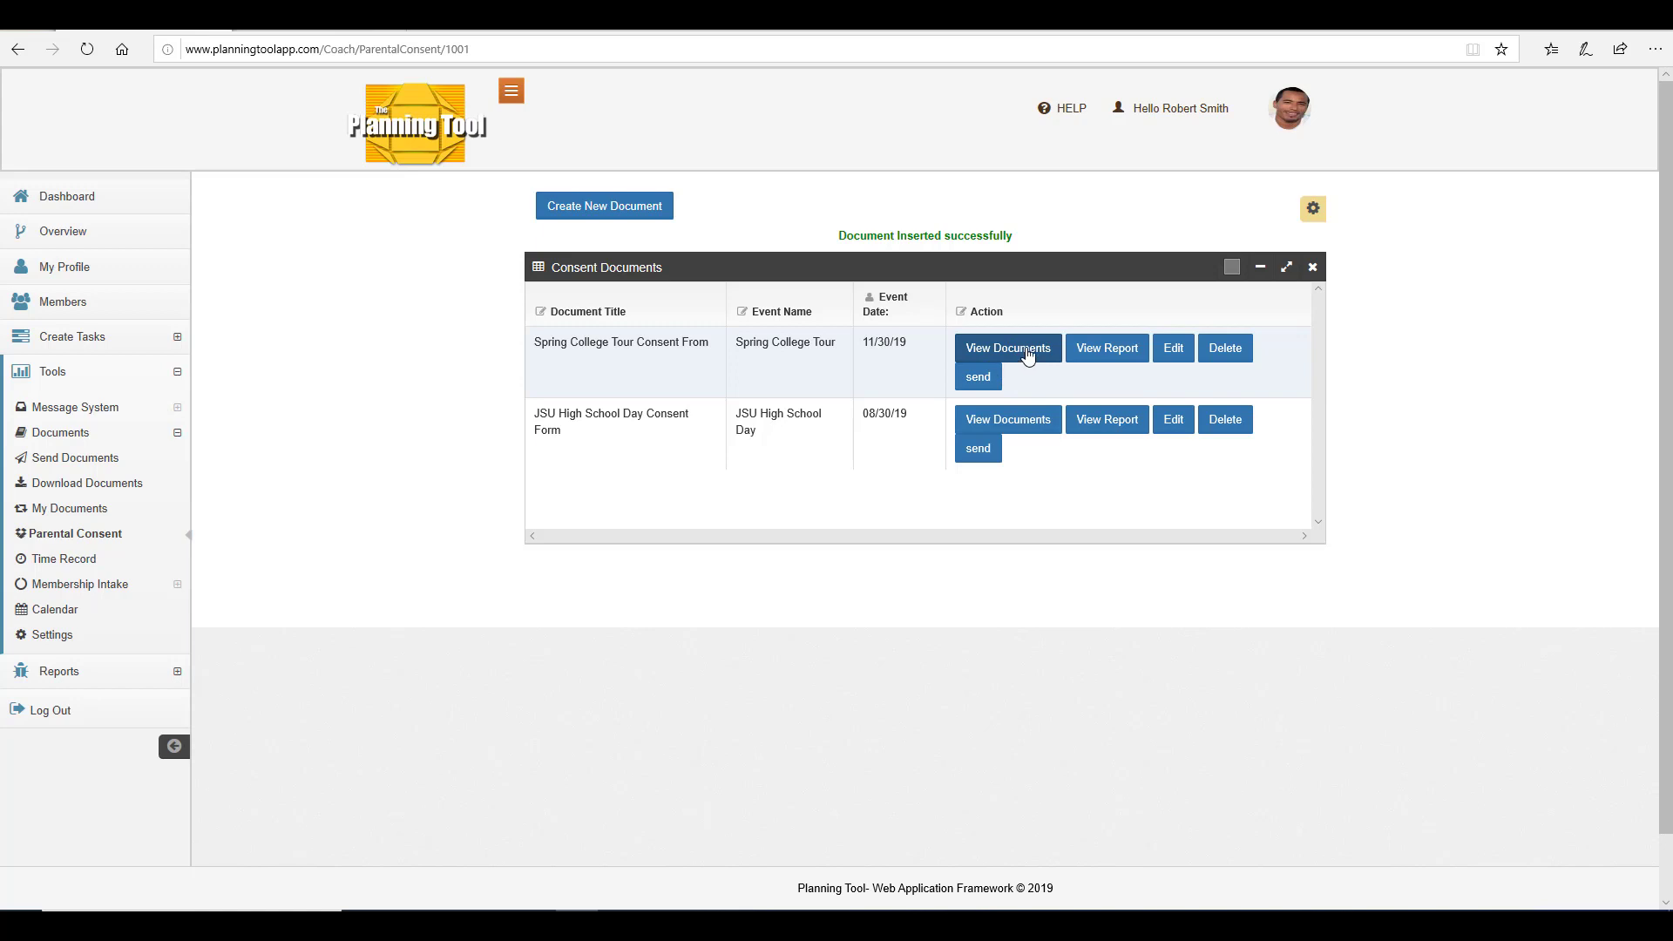
Open the new document's signing list and view one member's completed document.
click(1025, 357)
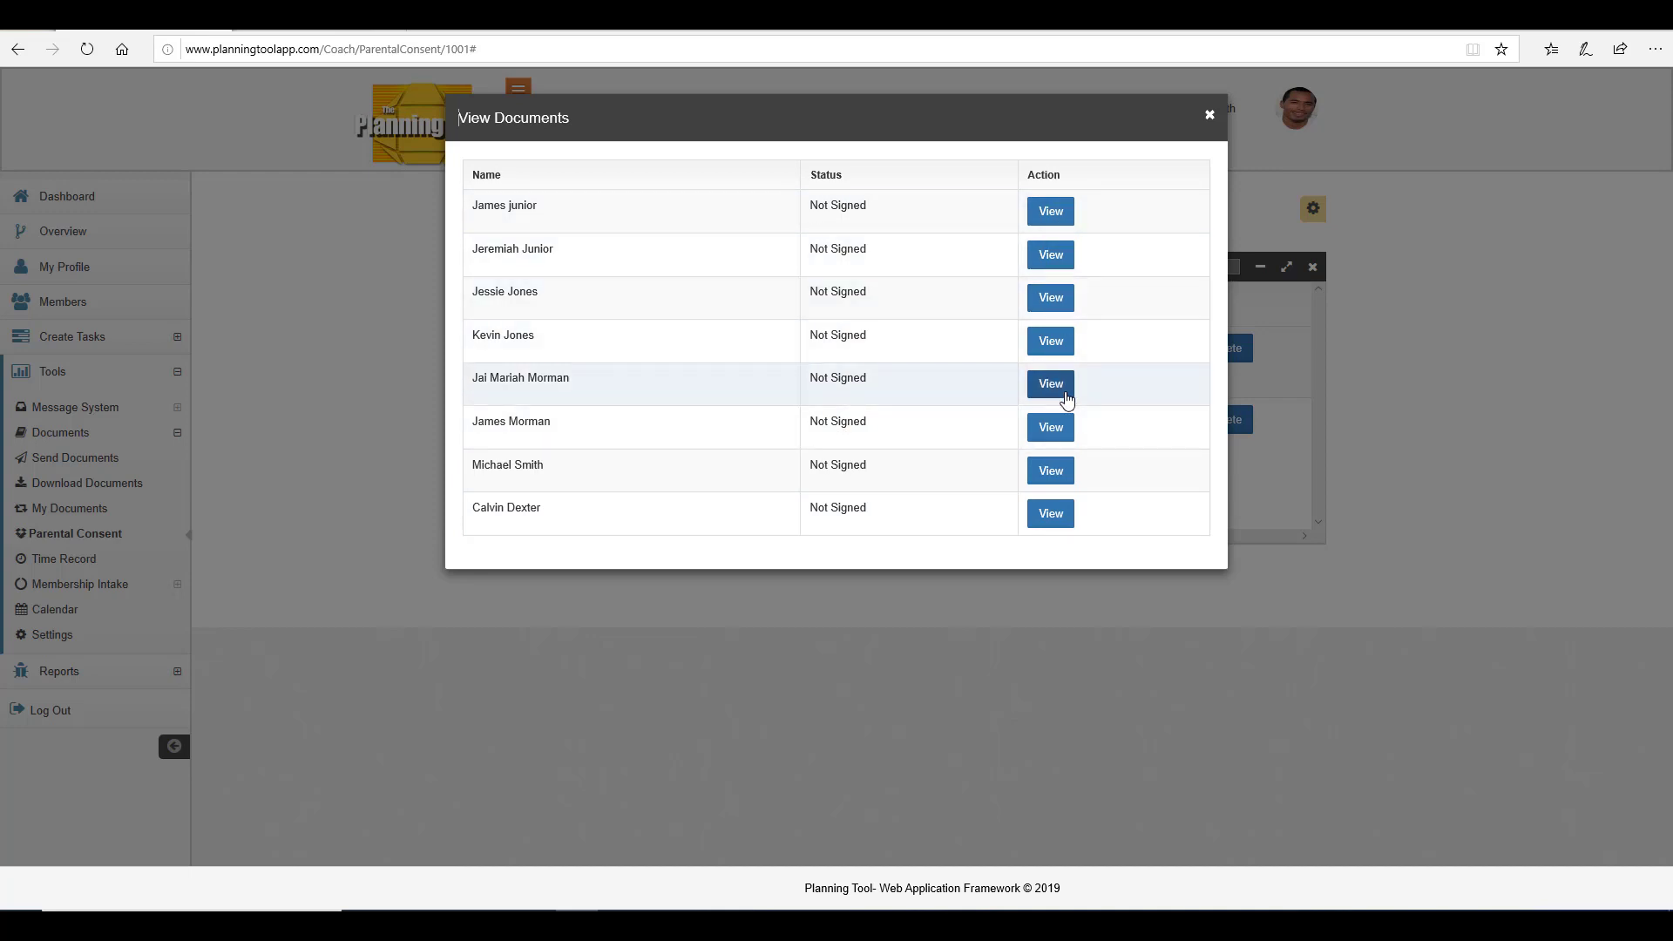
click(1064, 387)
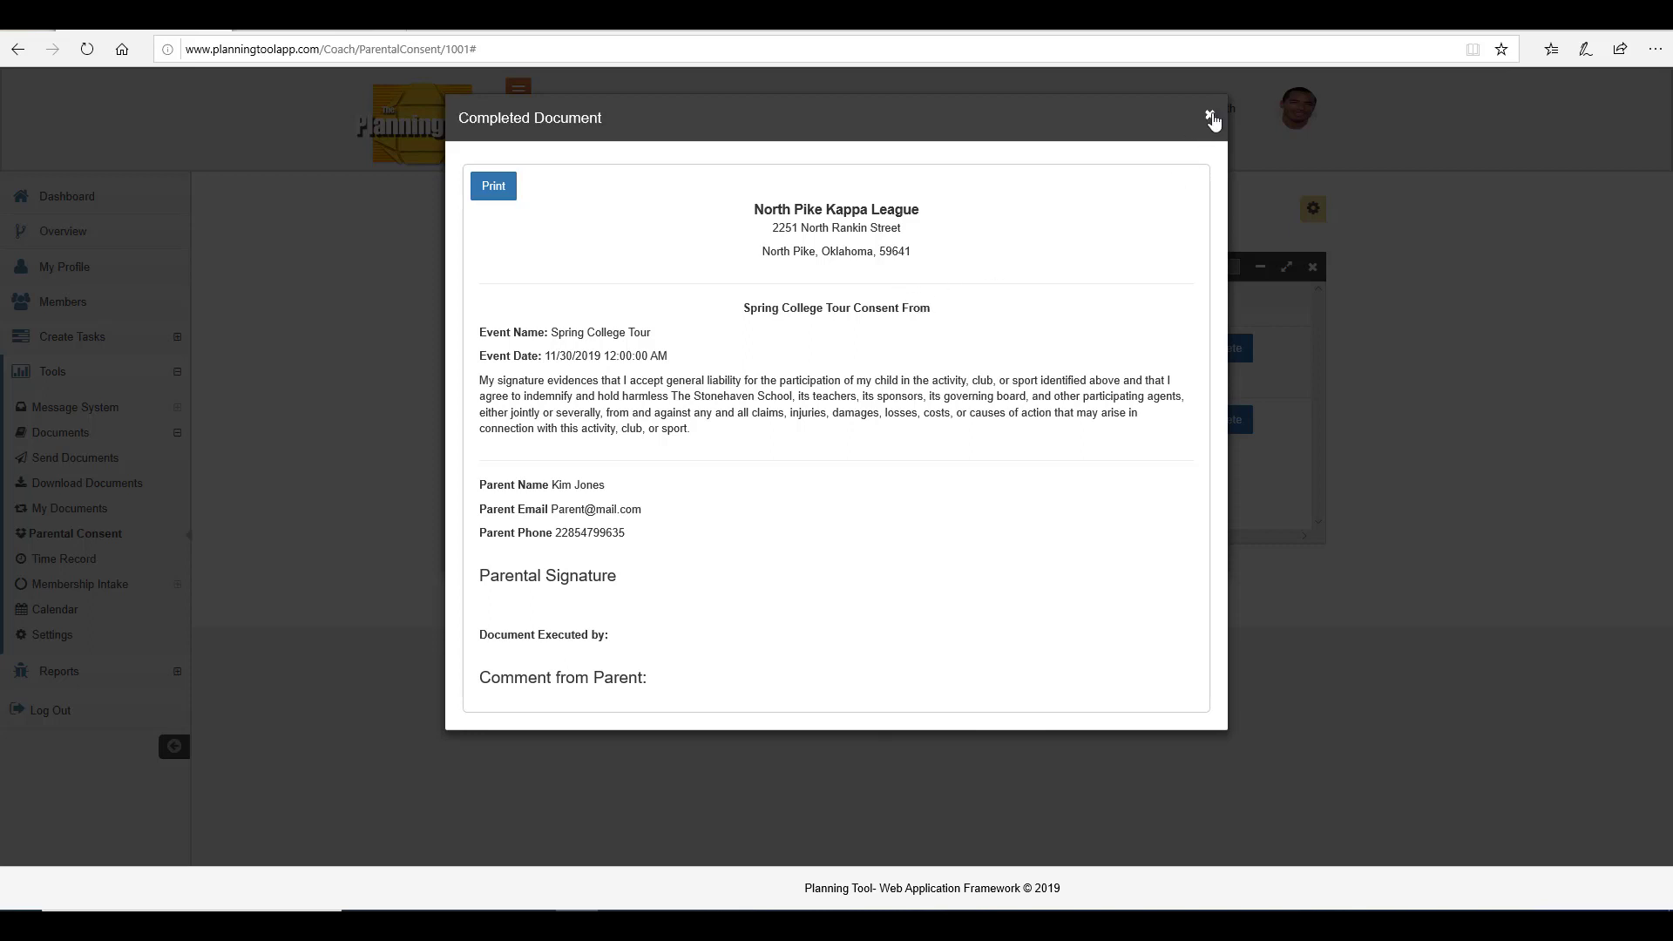
click(1209, 115)
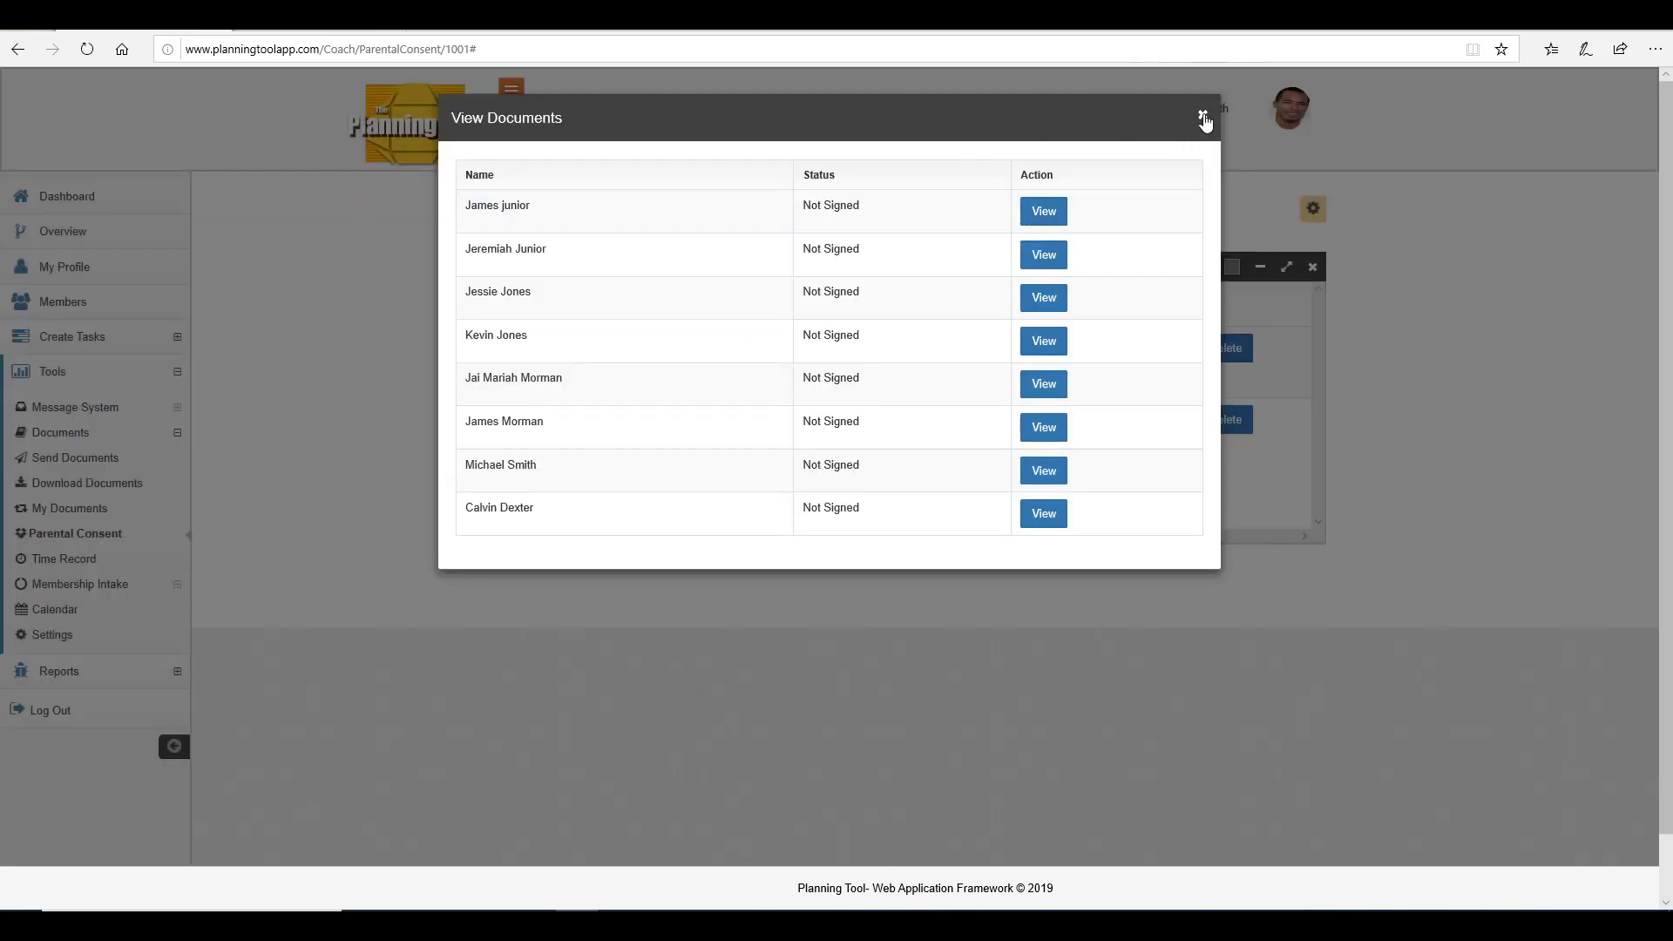
click(1202, 115)
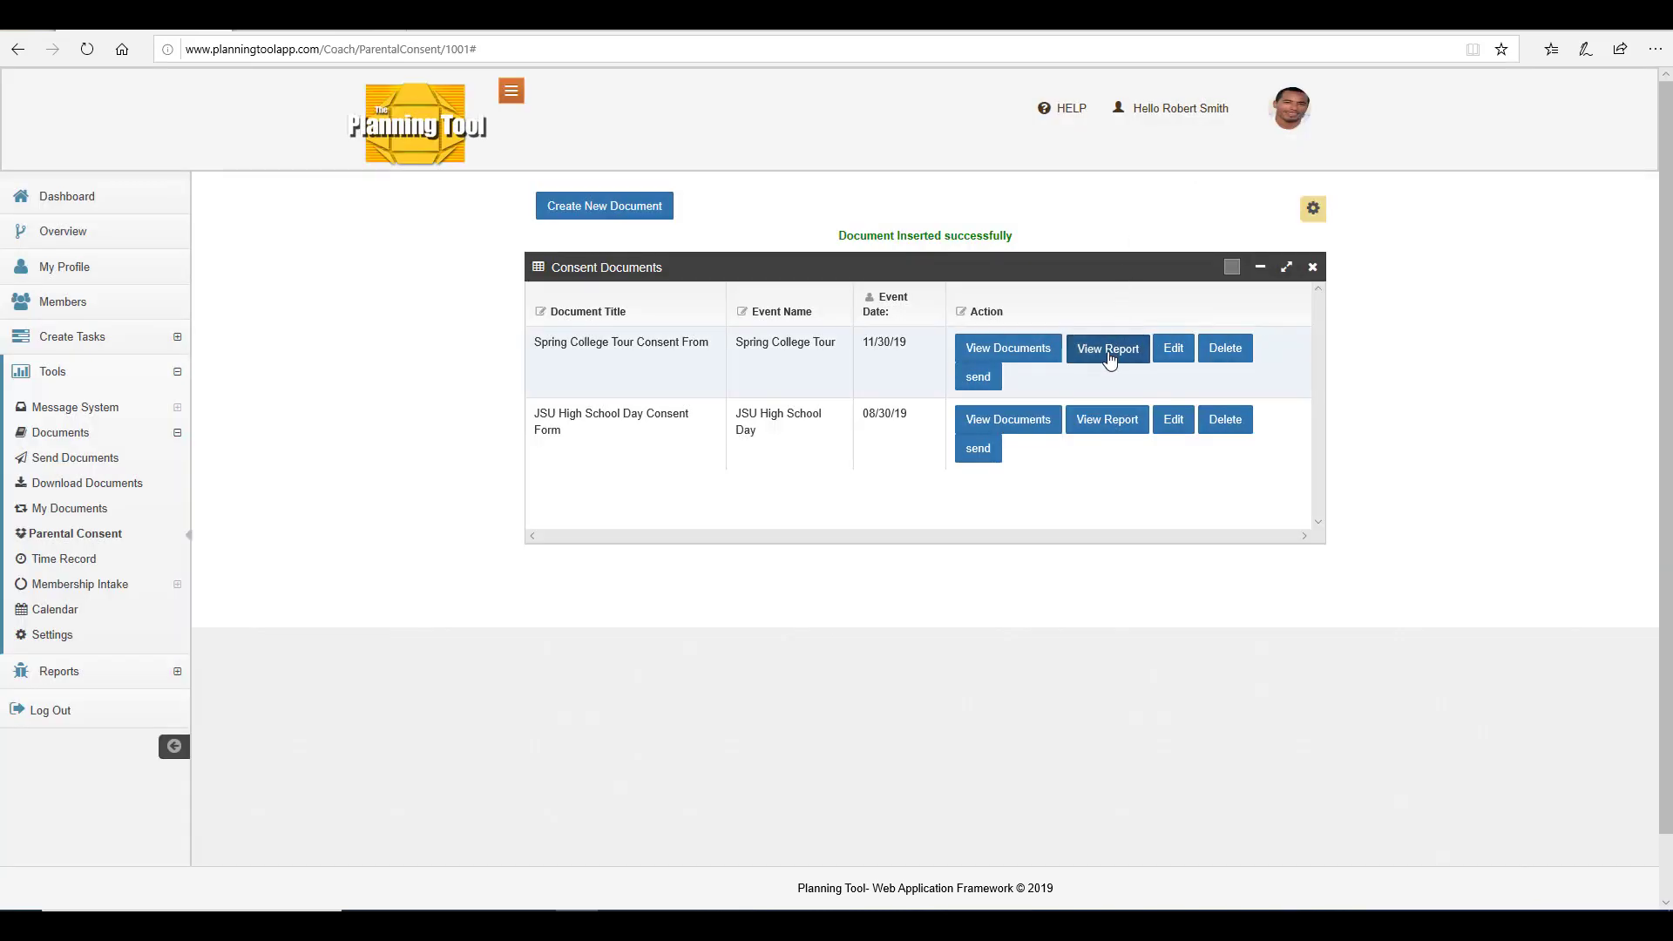
Review the new document's signing report and its edit form without changing anything.
click(1107, 349)
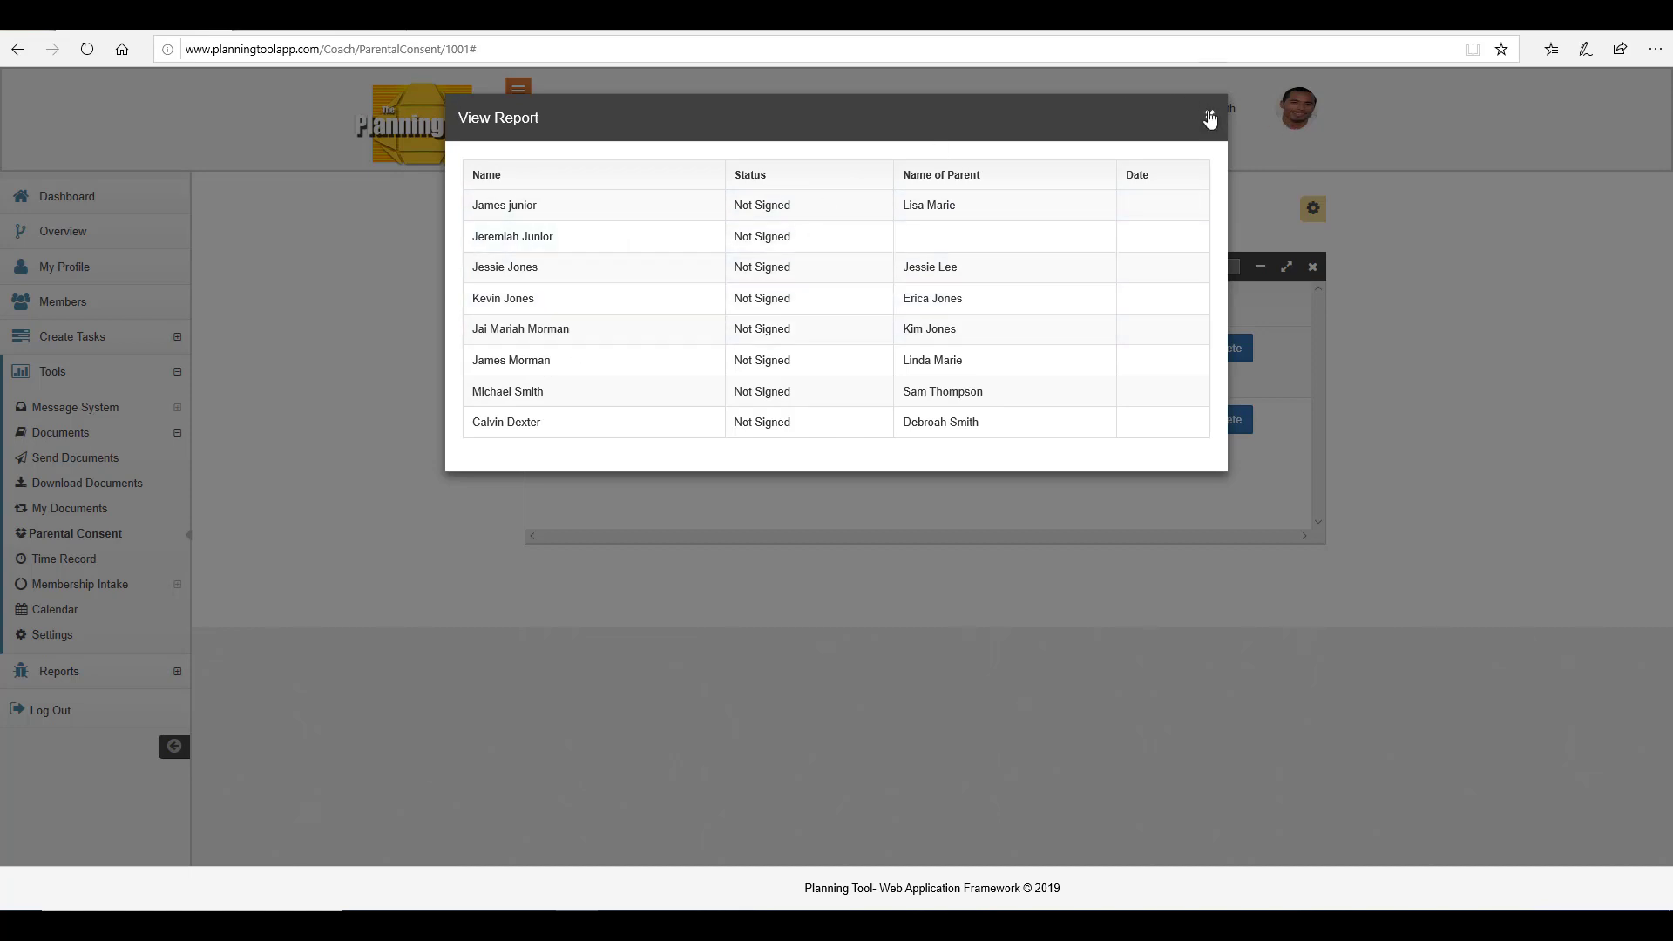
click(1209, 116)
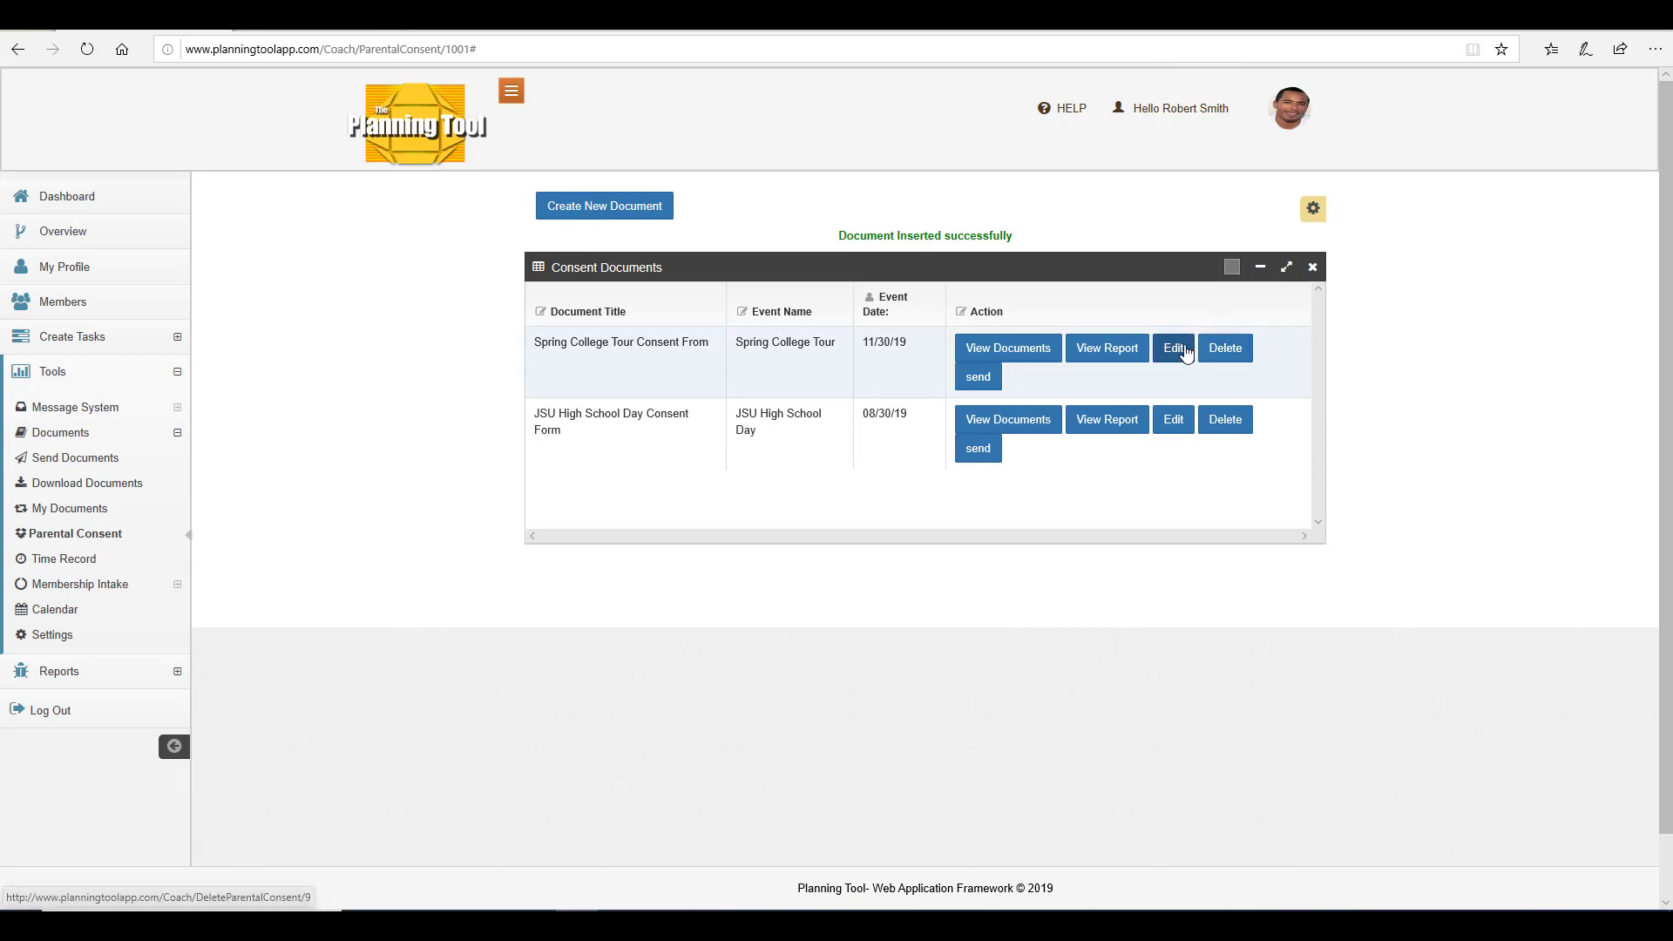
click(1173, 348)
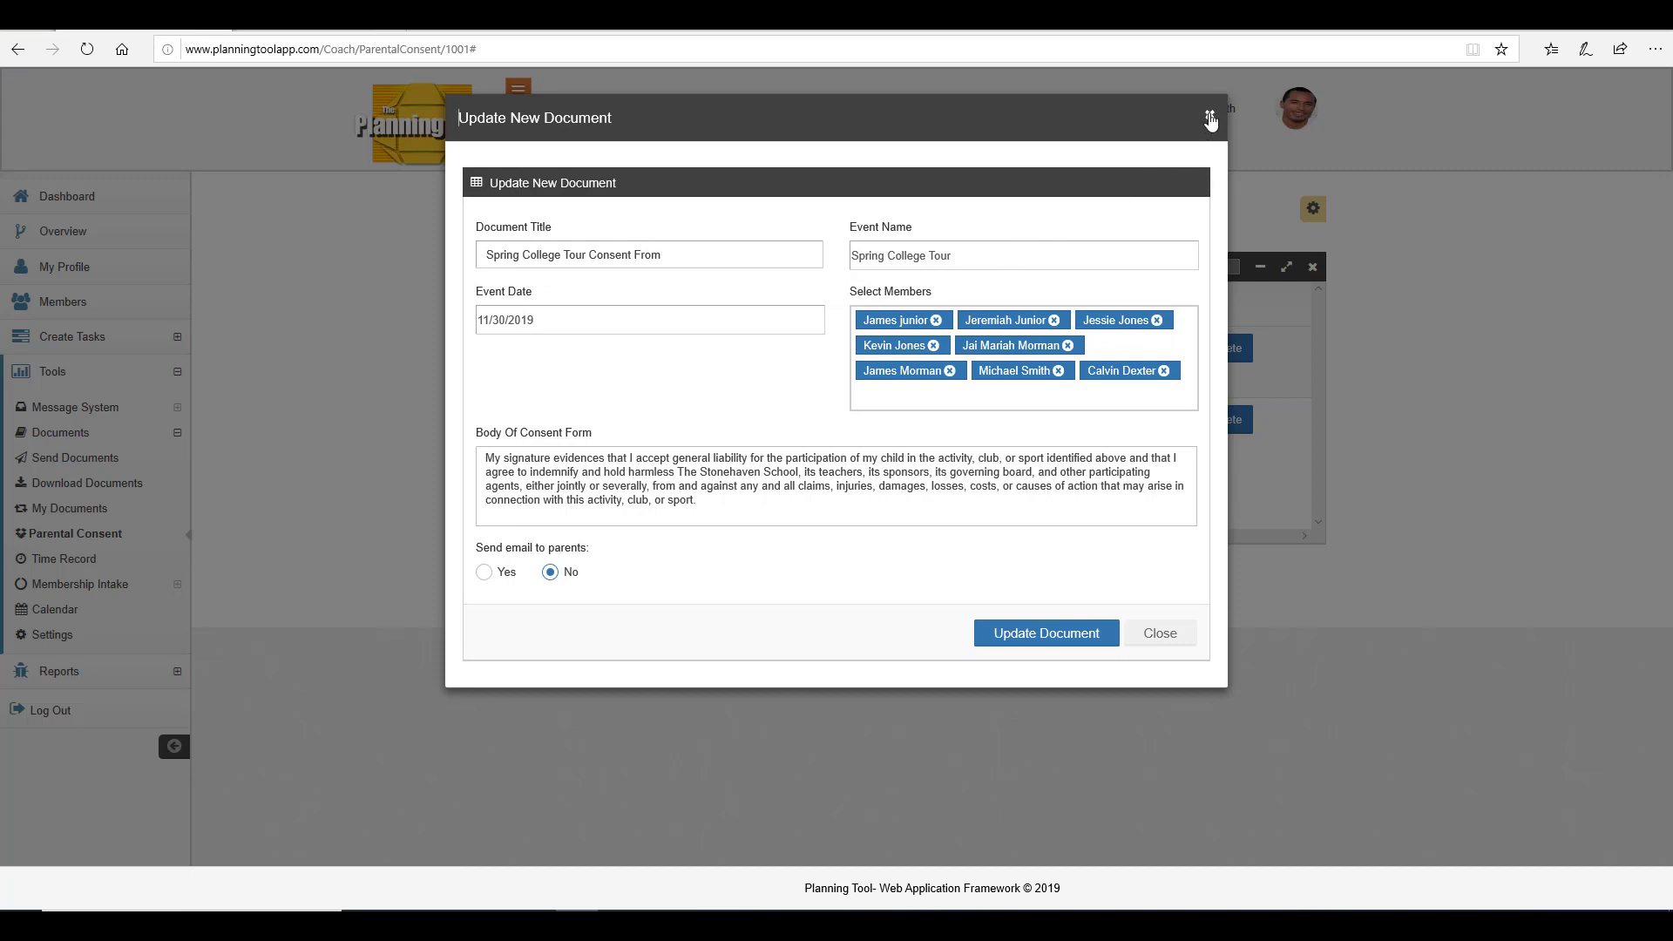
click(1210, 119)
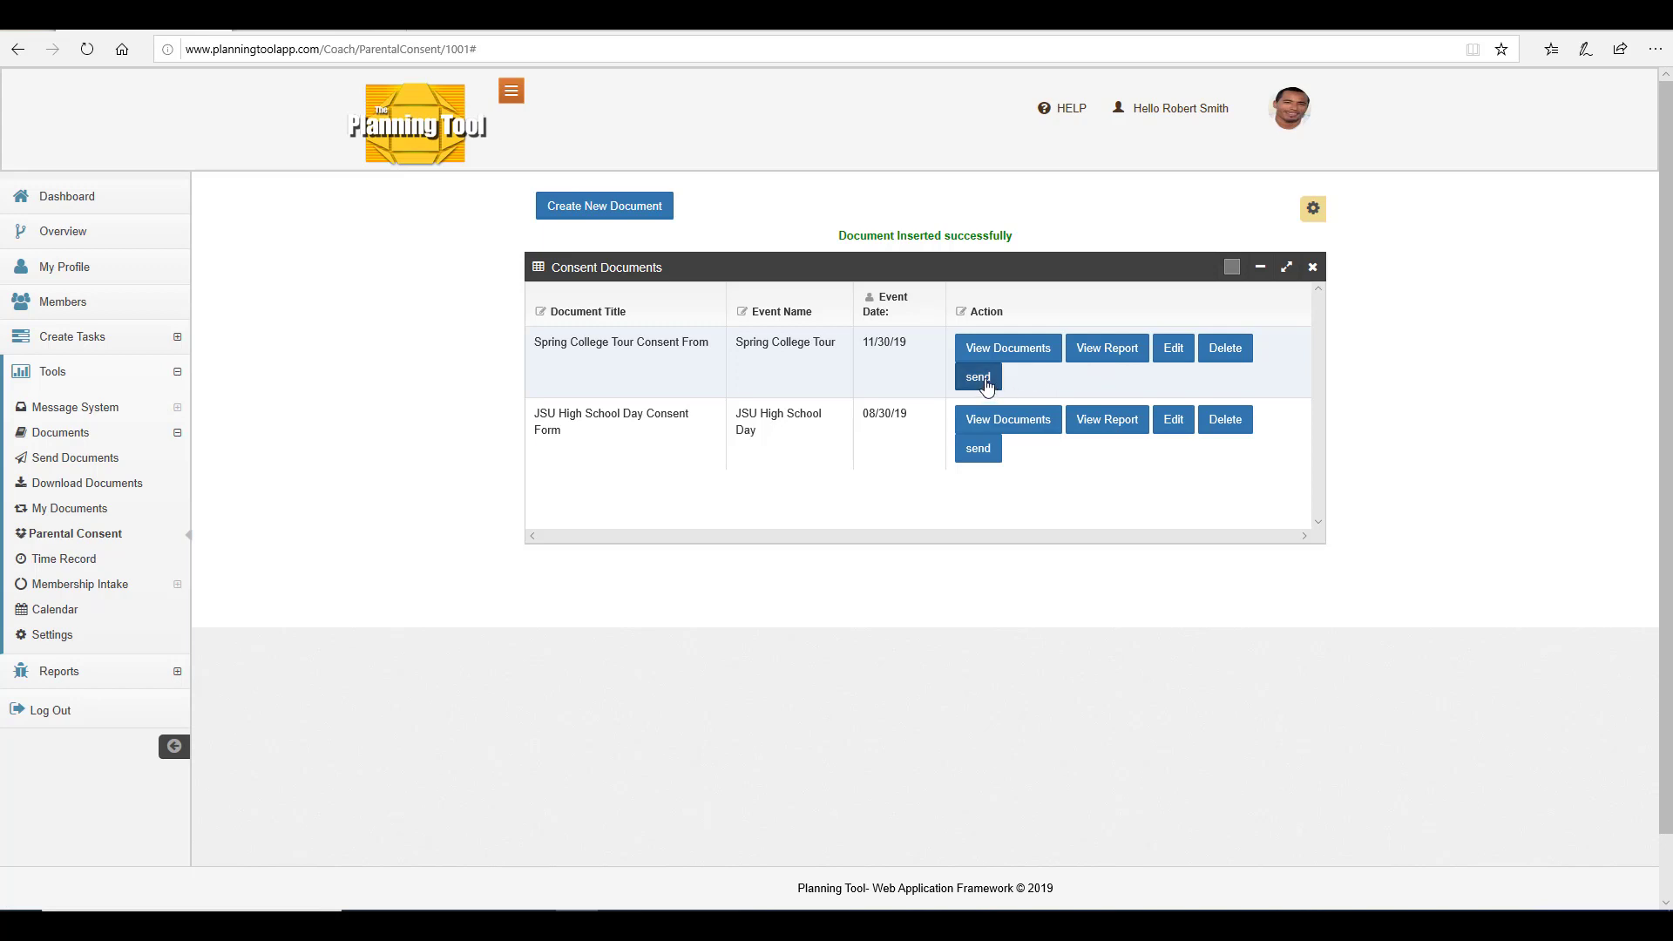
Open the send form for the new consent document and close it.
click(979, 378)
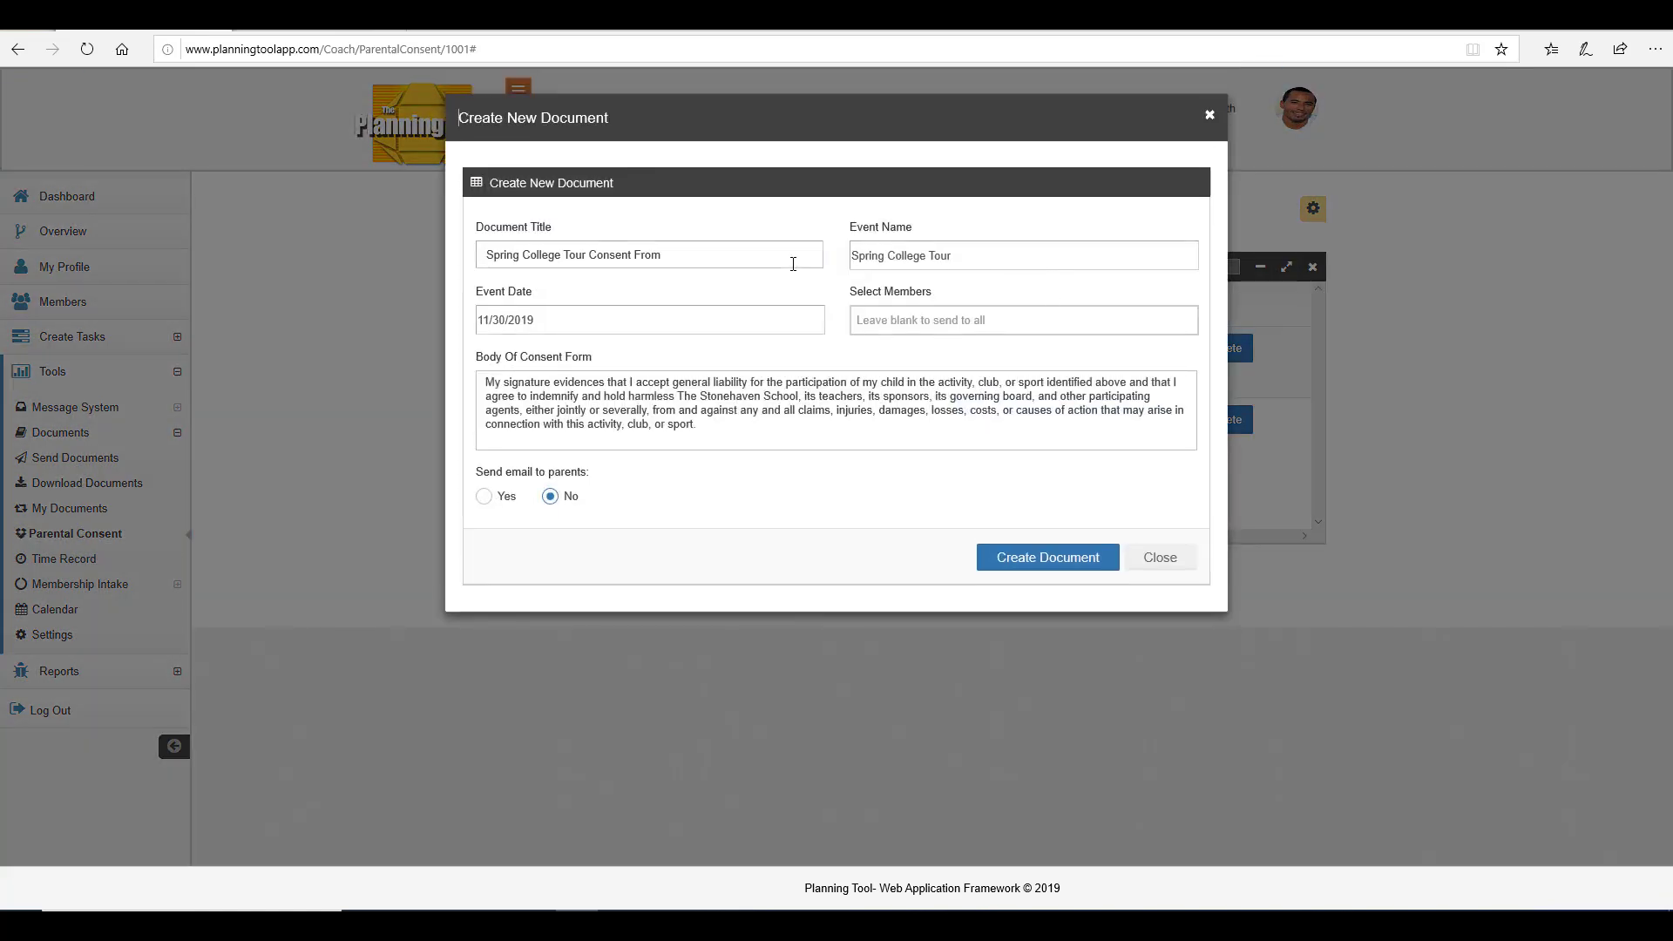
click(736, 263)
click(1211, 118)
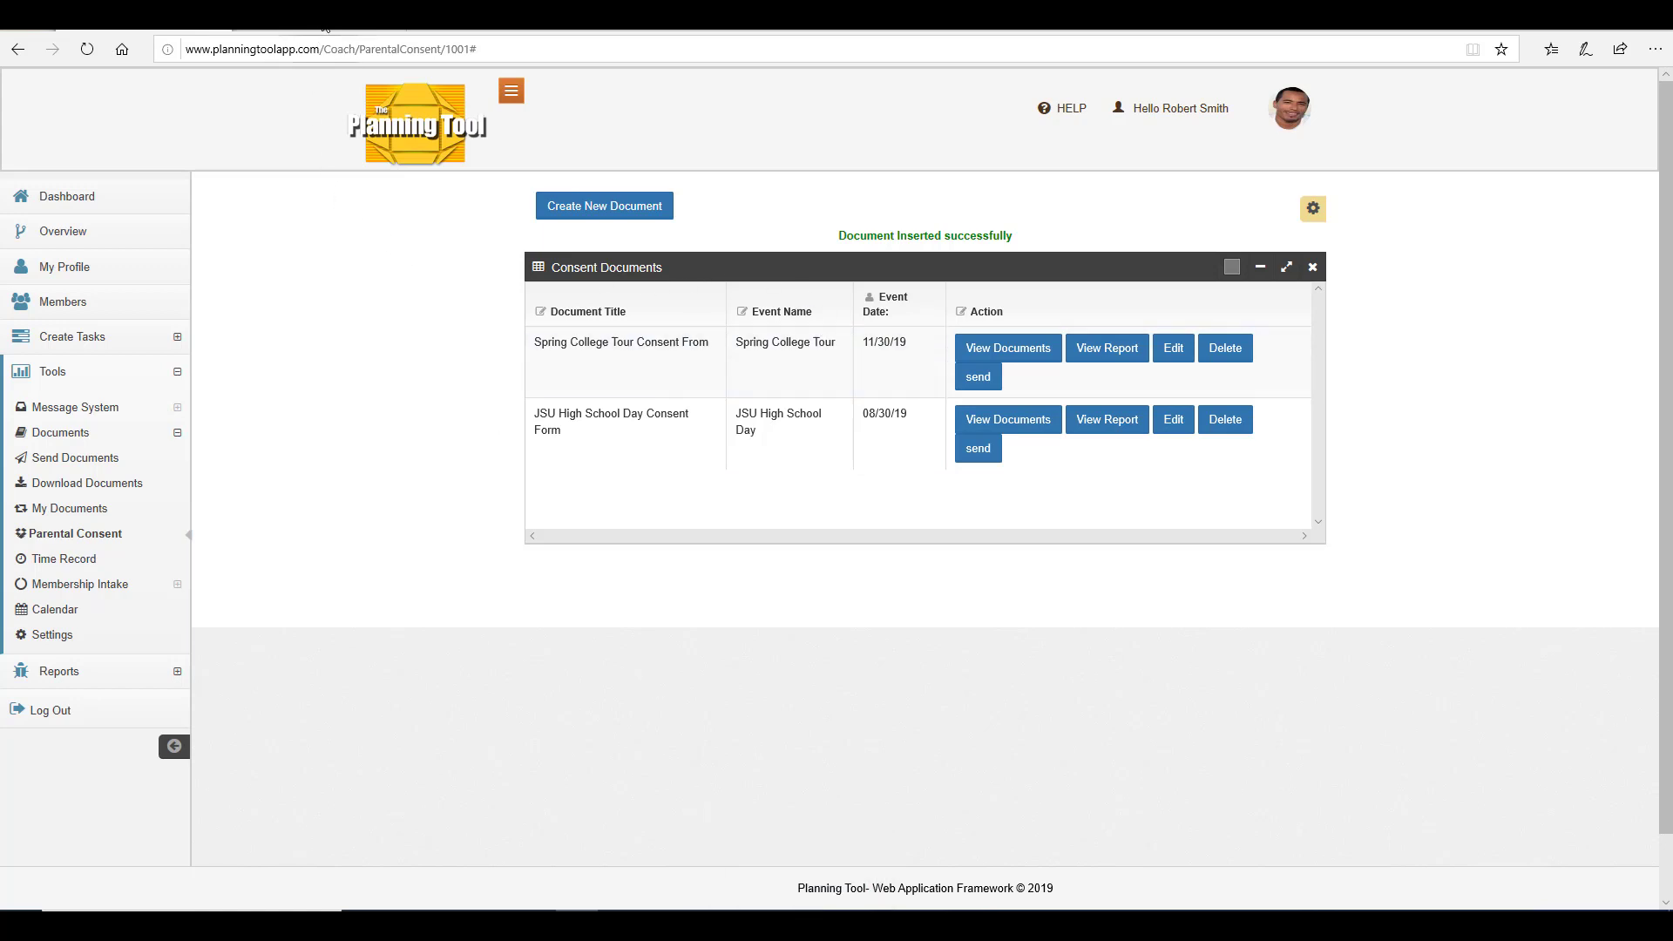
Switch to the mail inbox and open the New Parental Consent Document email.
click(324, 26)
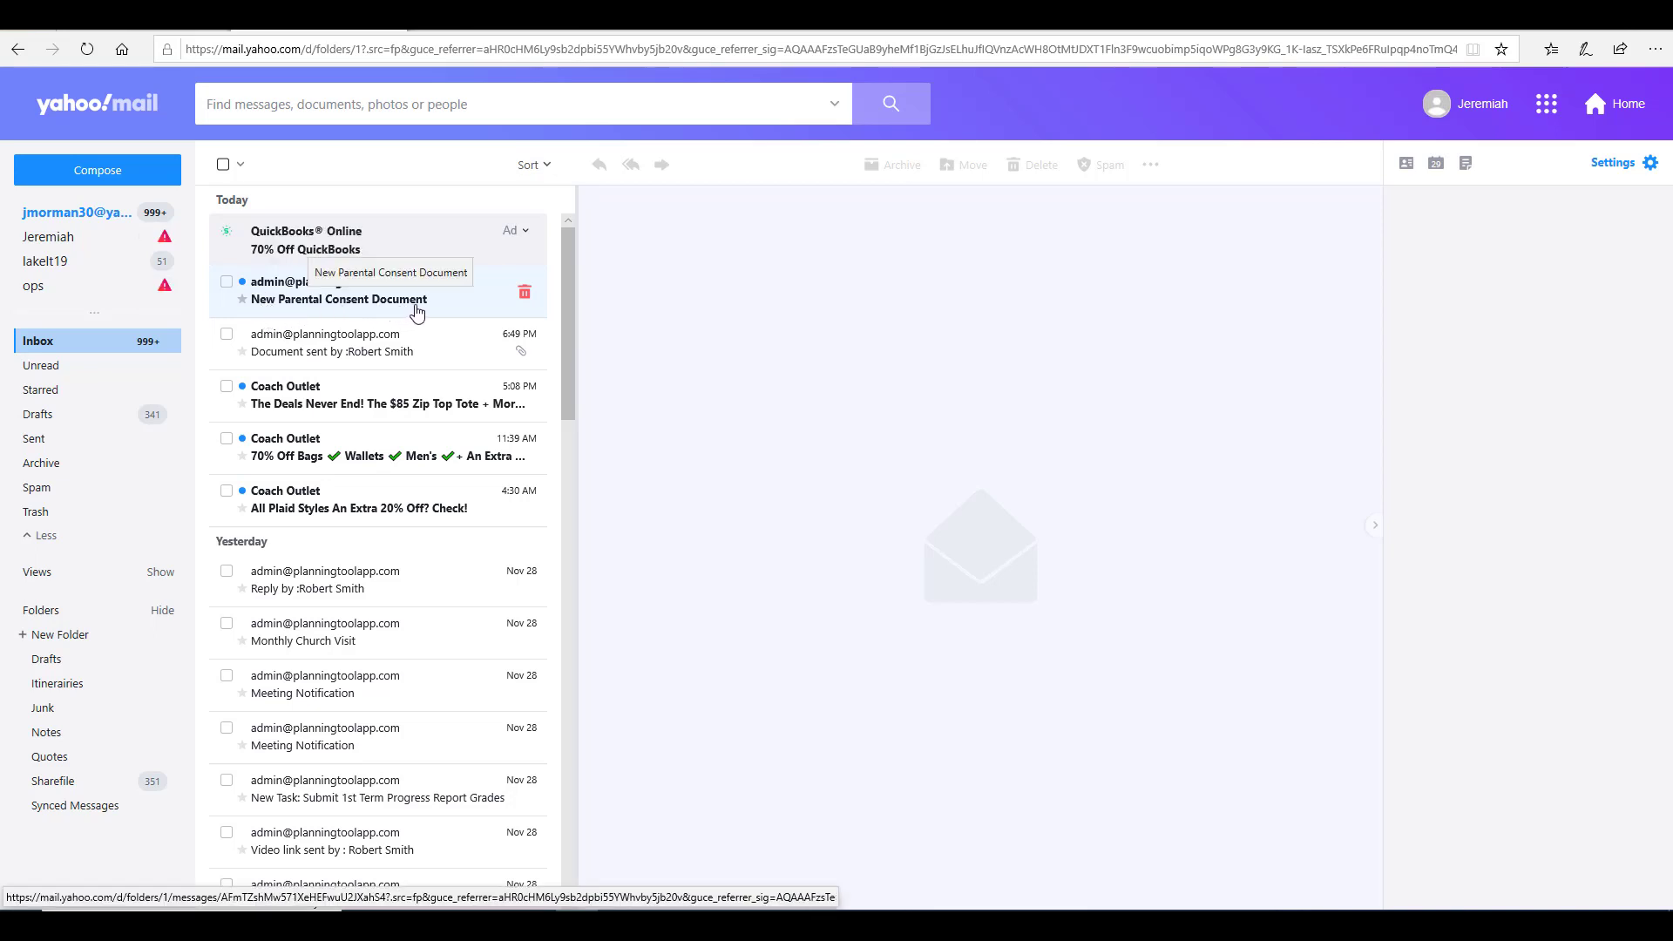
click(416, 311)
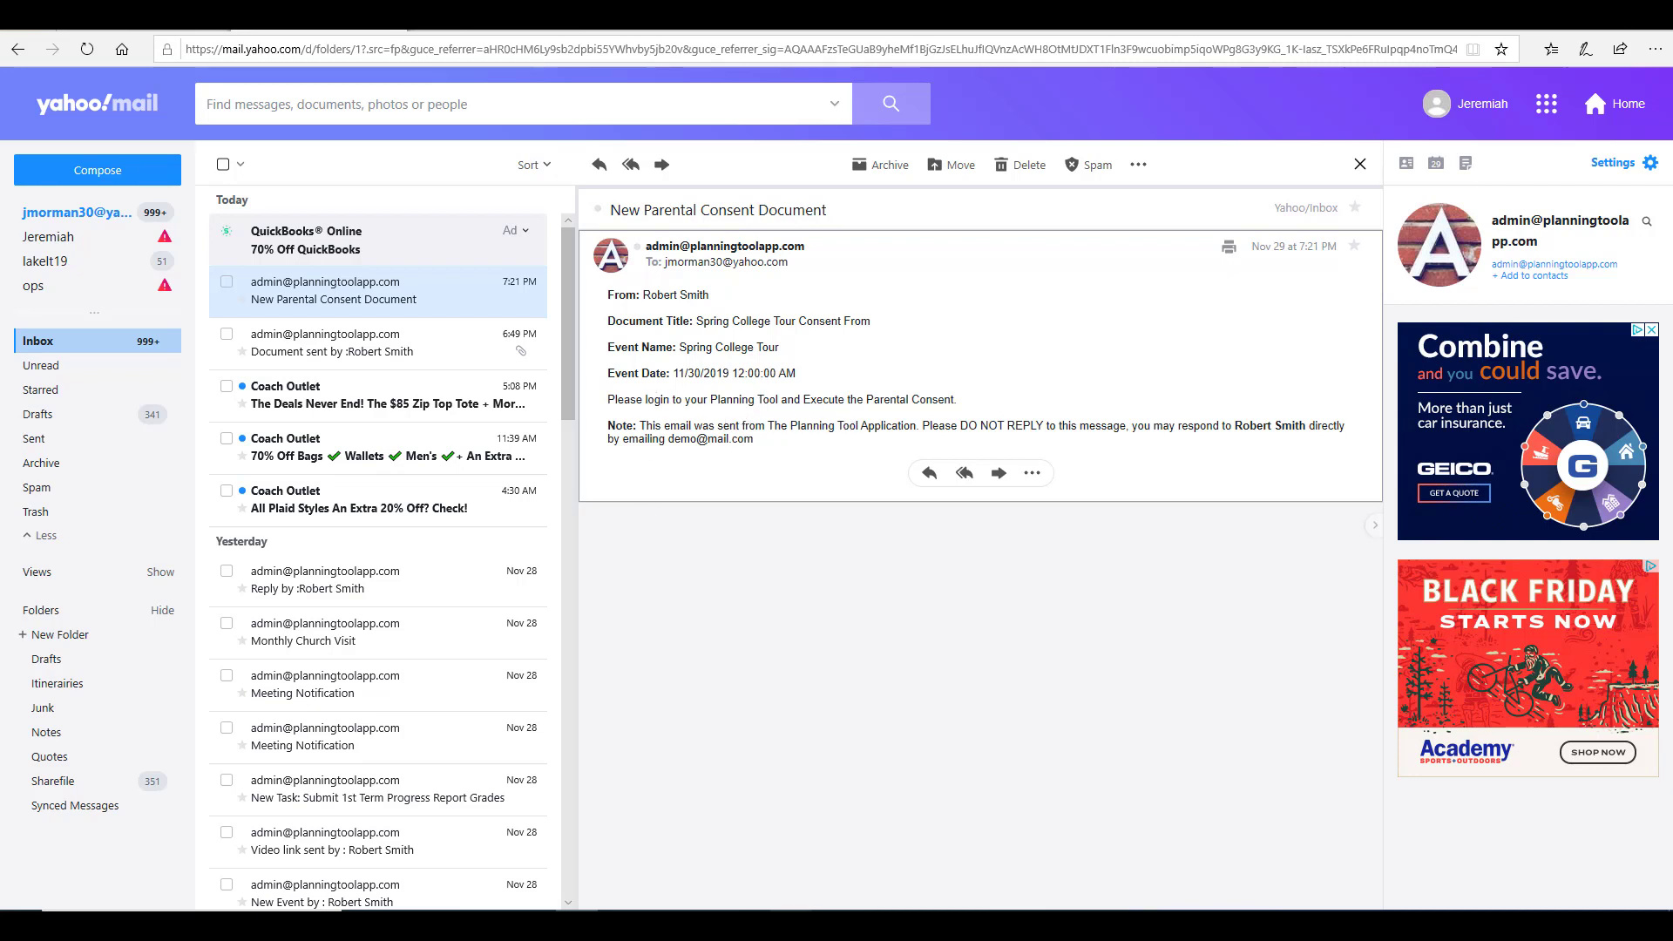
click(790, 923)
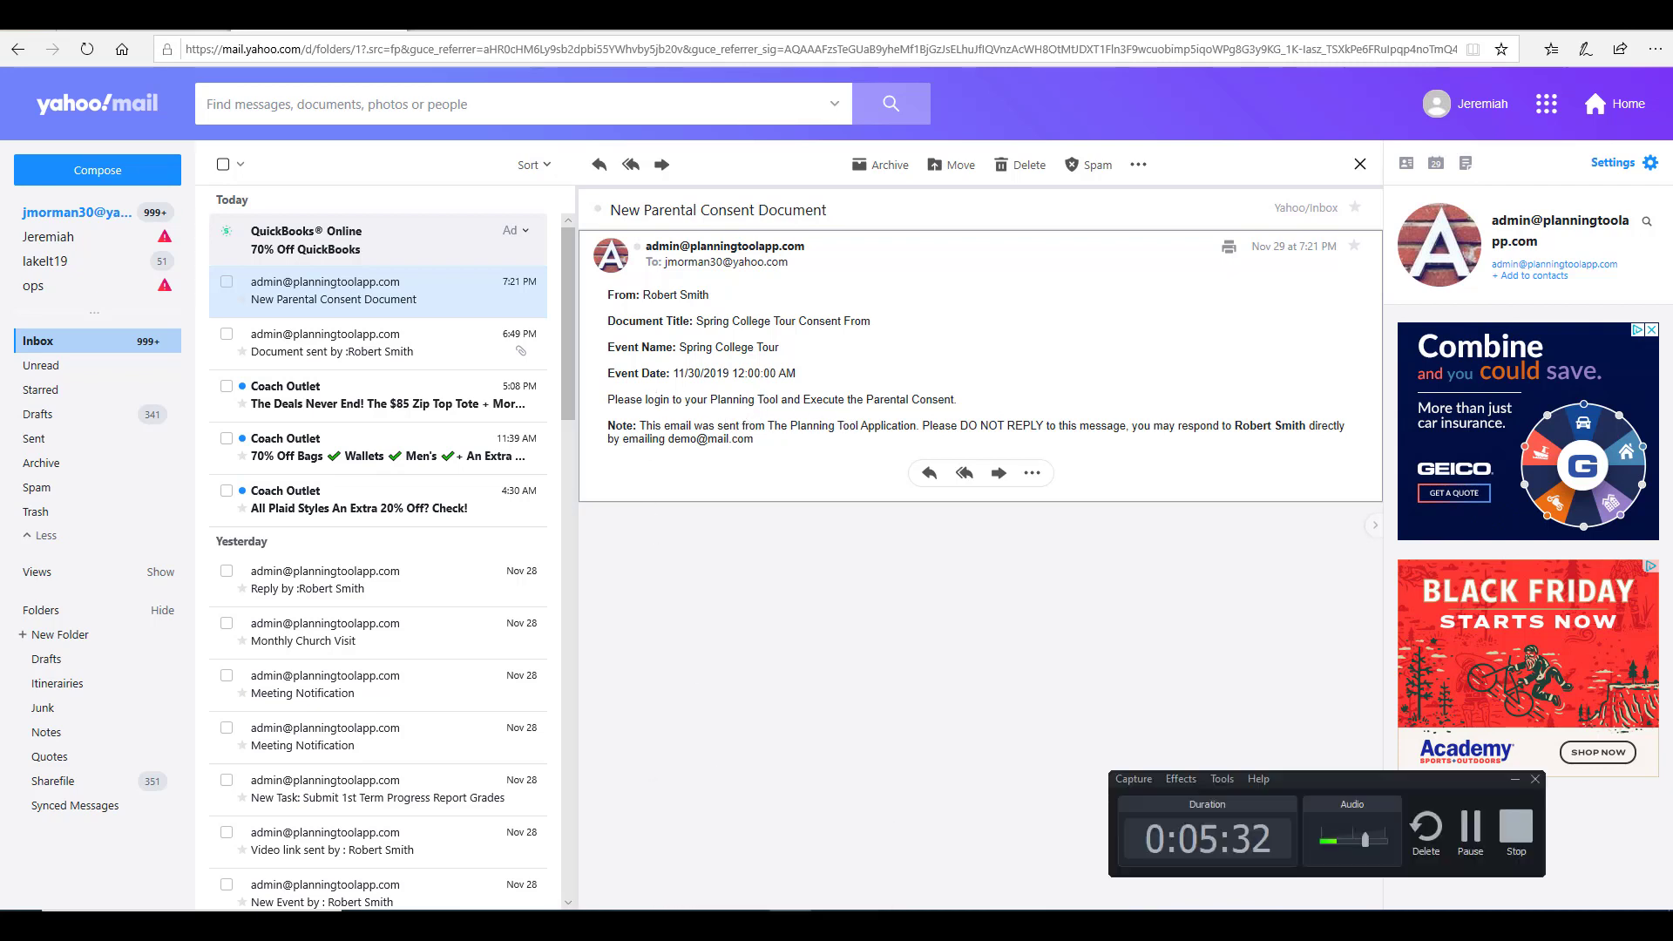
click(1589, 861)
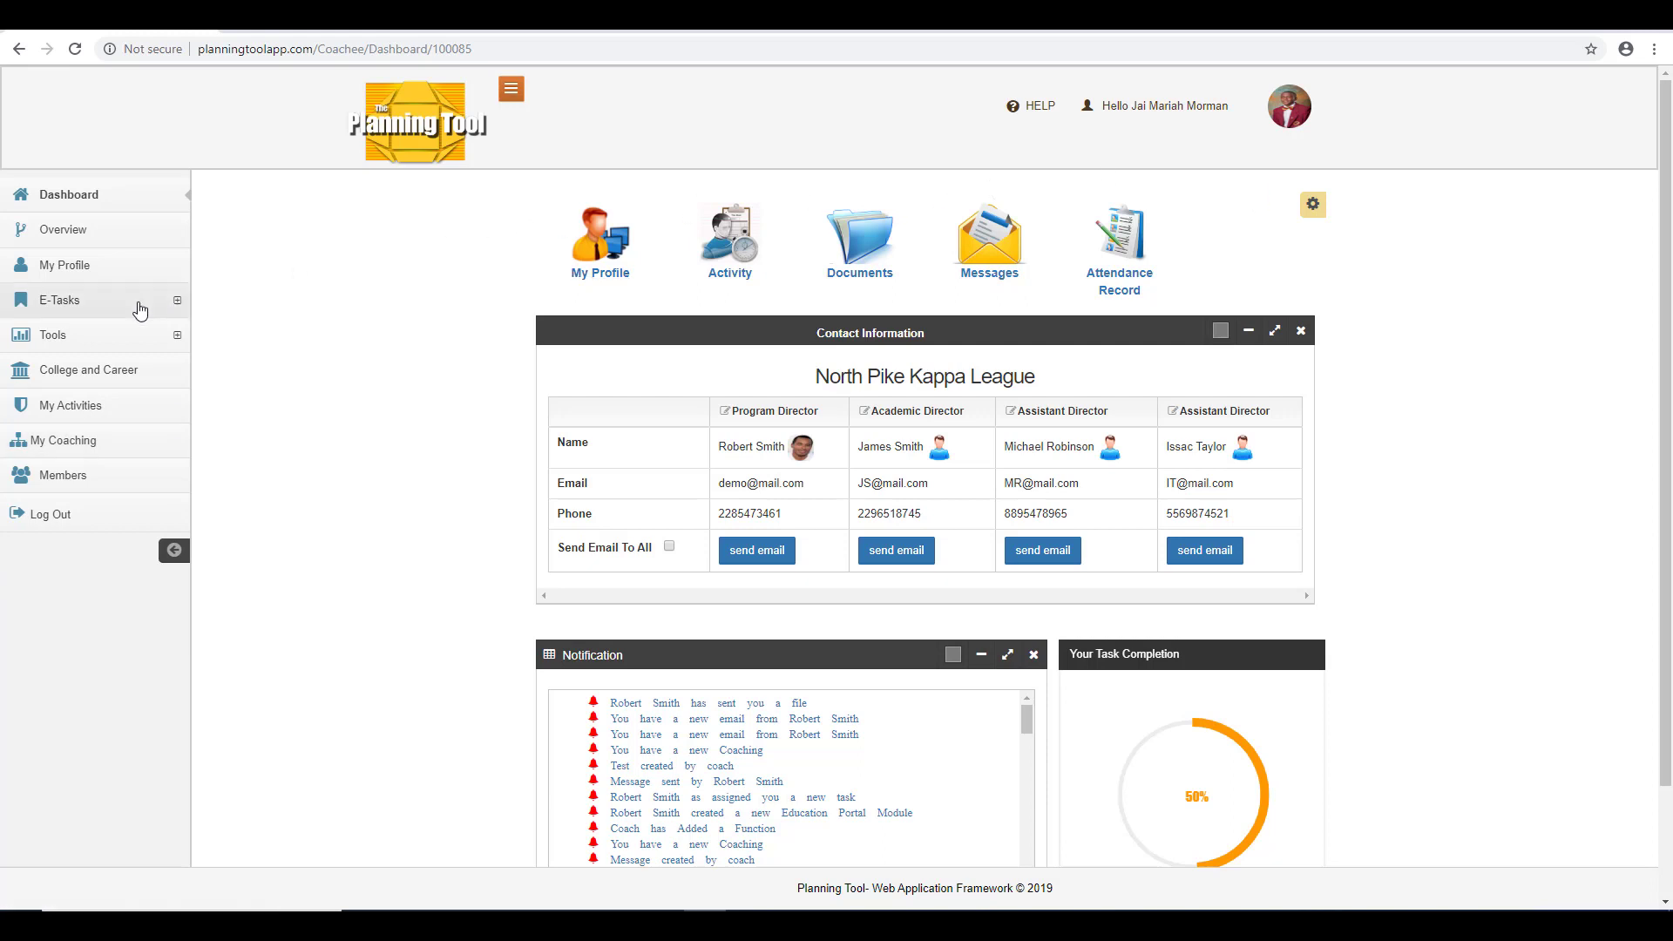
Open the member's Parental Consent Documents page under Tools.
click(132, 312)
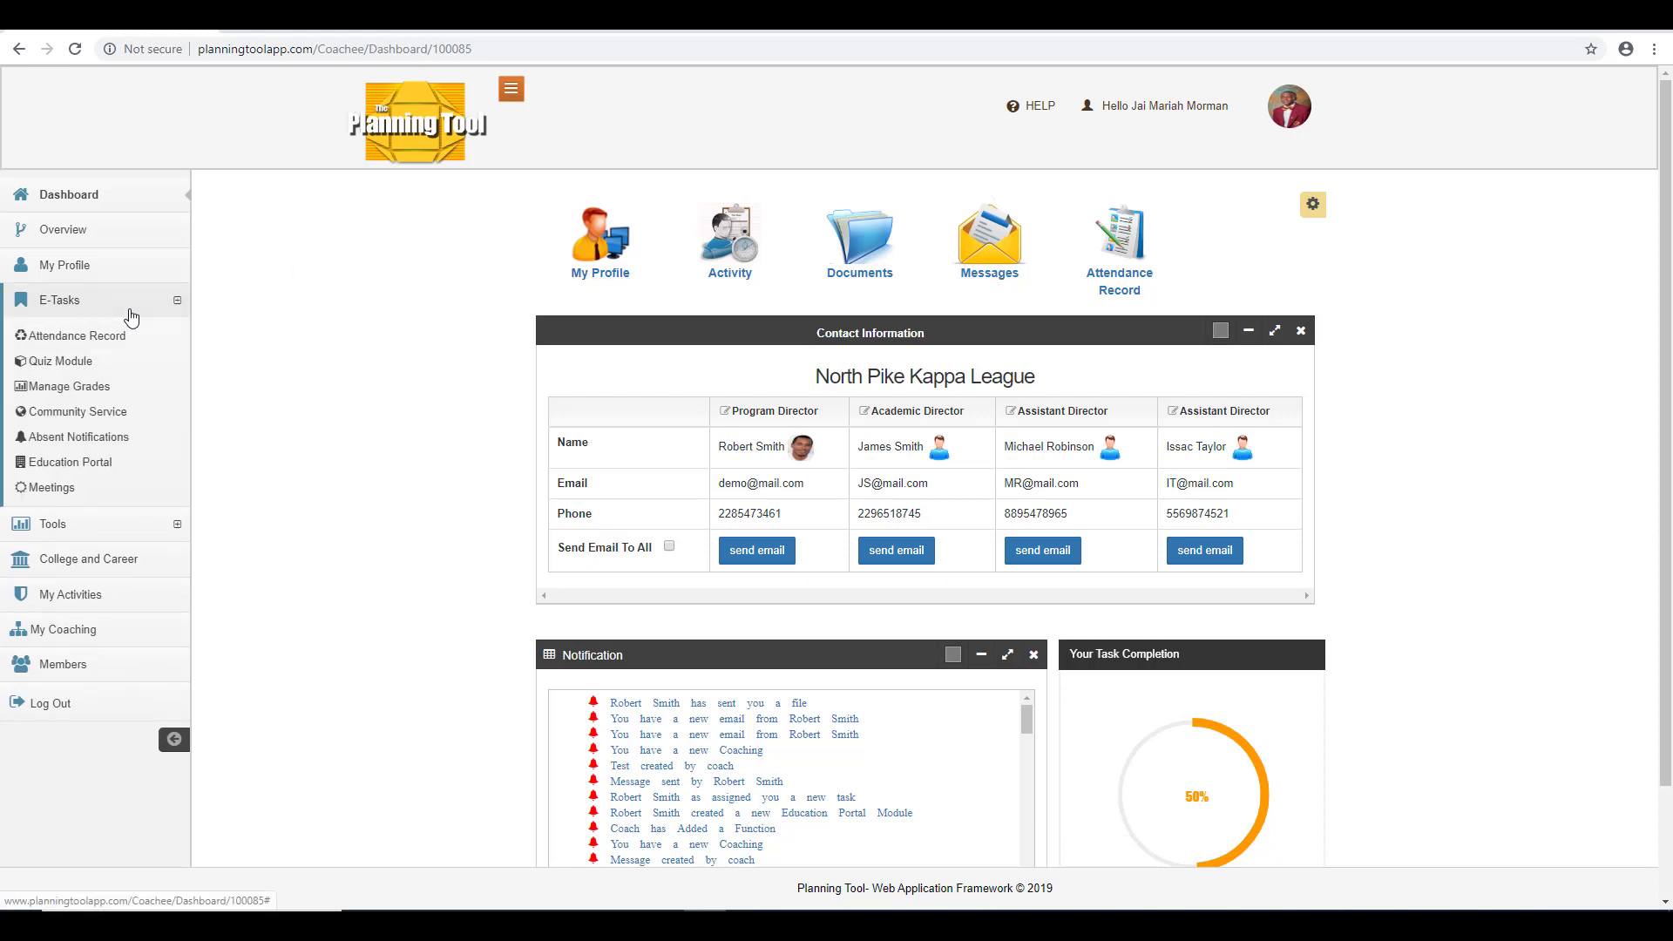
click(113, 525)
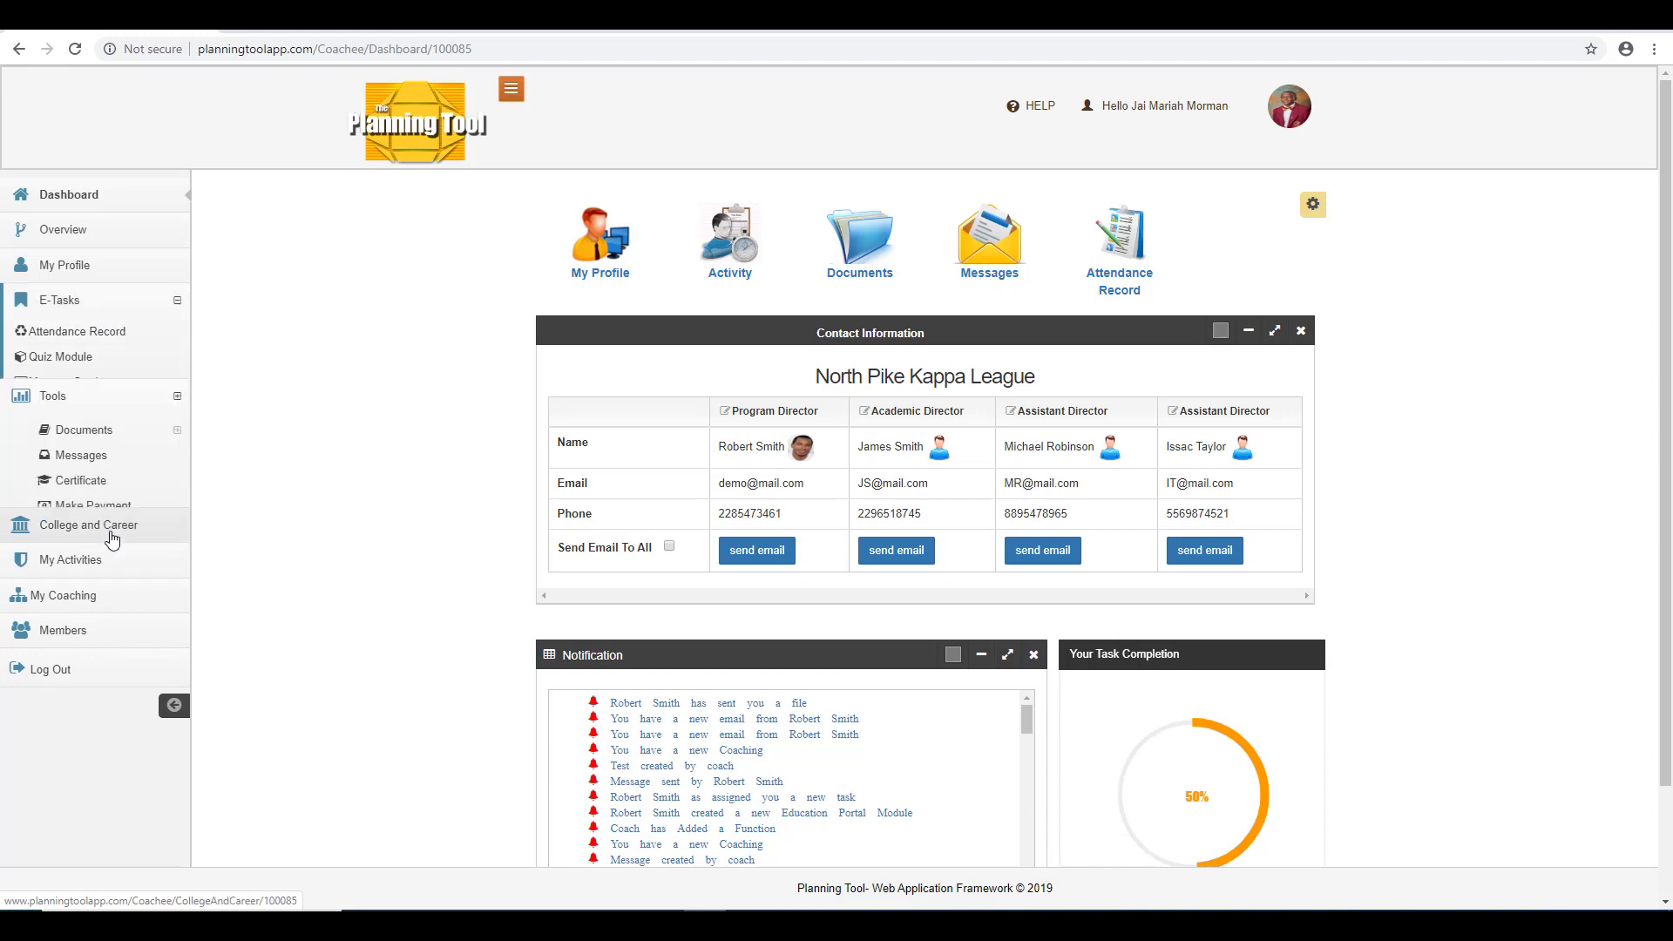
click(112, 375)
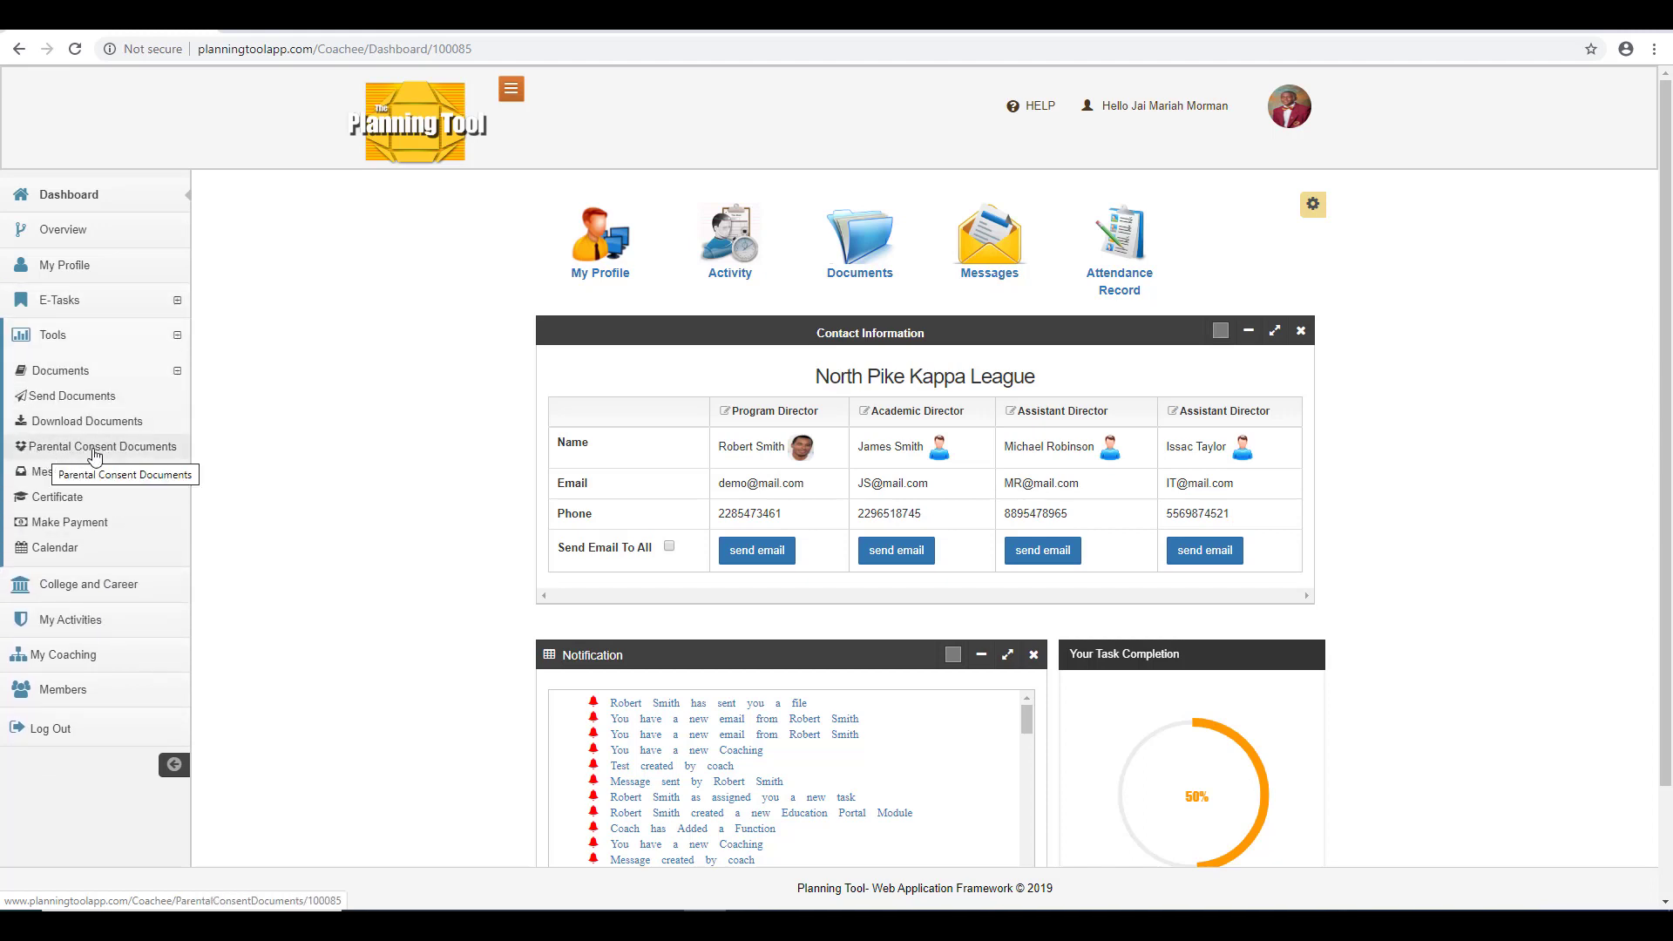
click(116, 447)
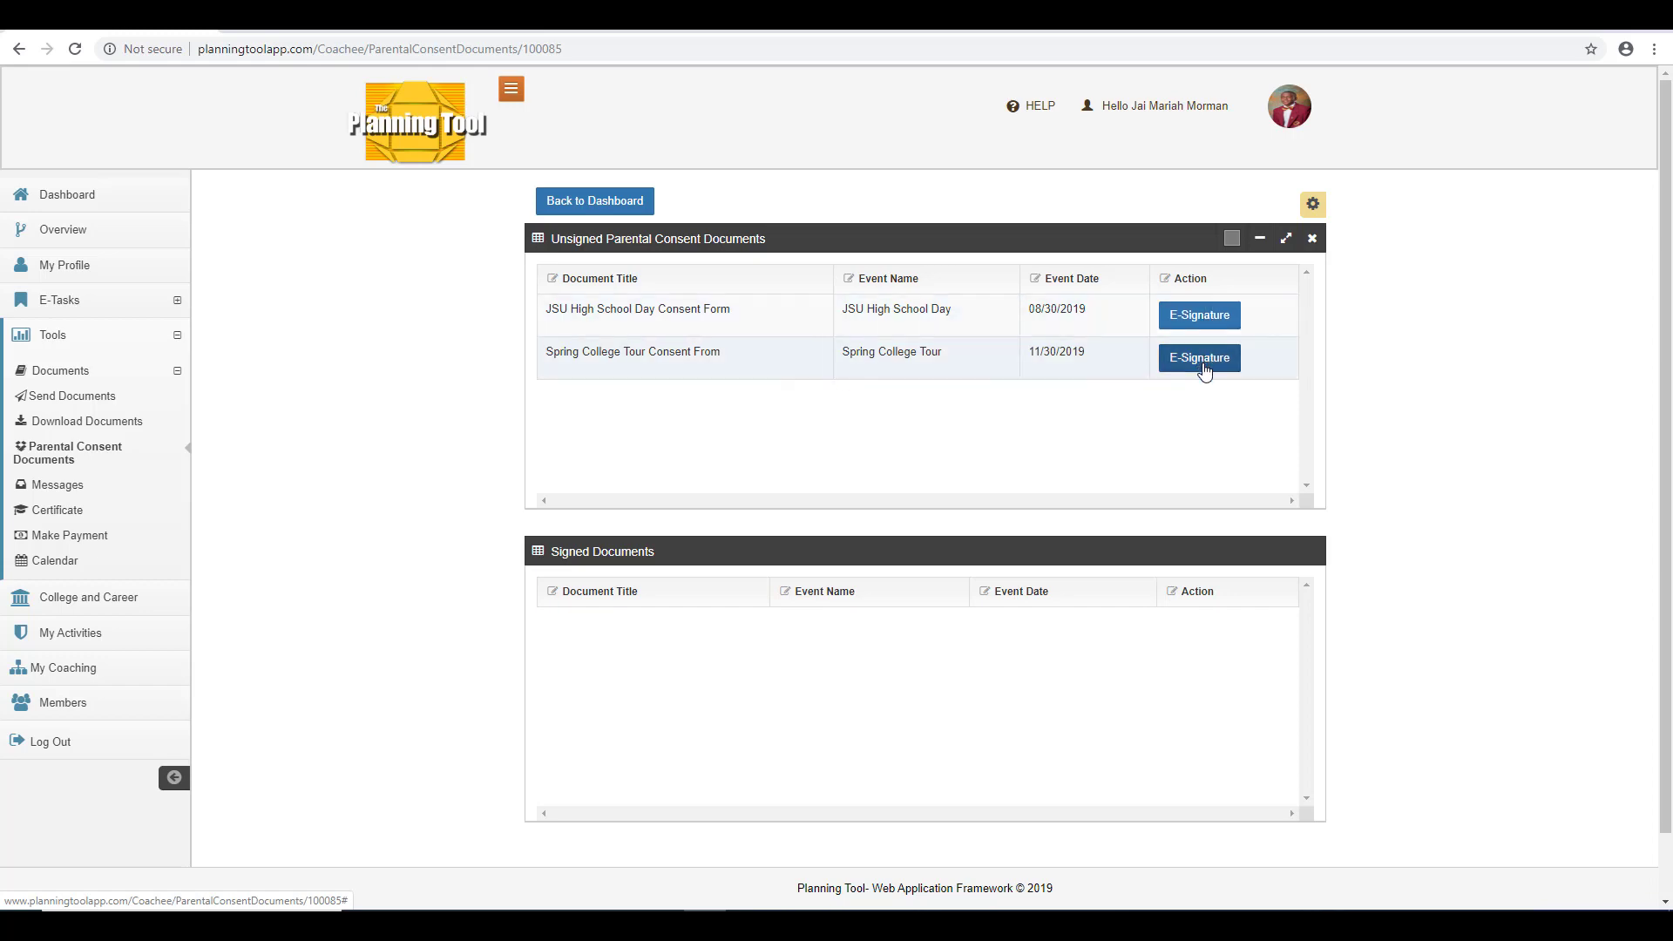
Open the e-signature form for the Spring College Tour consent and set the signing date to 11/30/2019.
click(1203, 366)
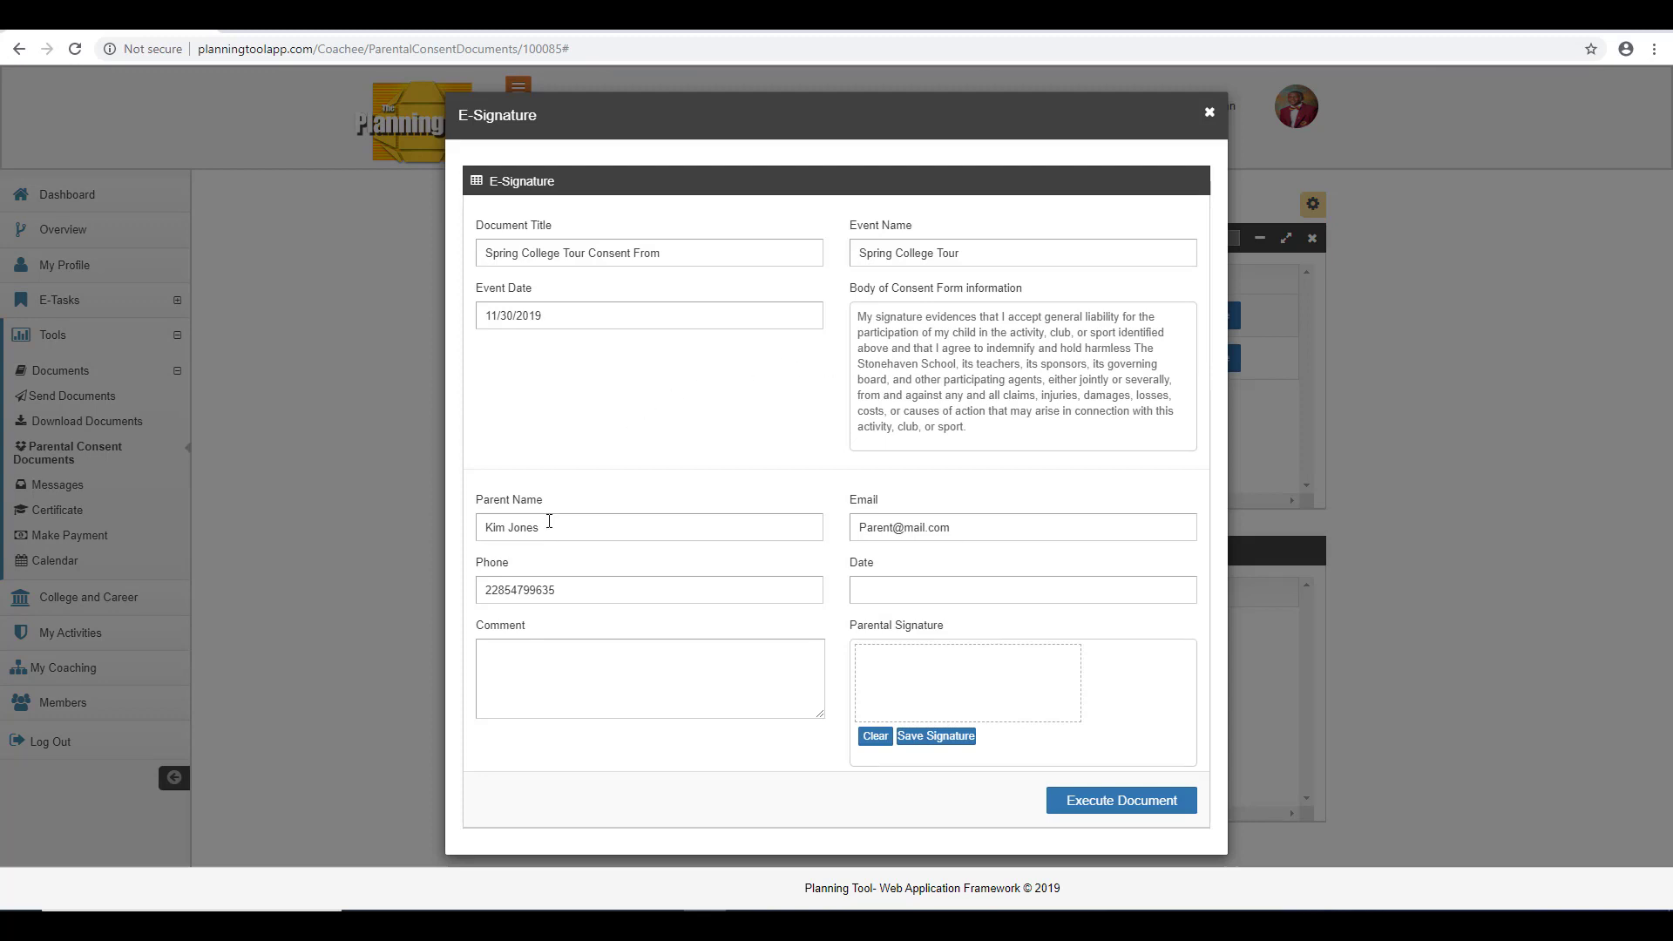
click(598, 533)
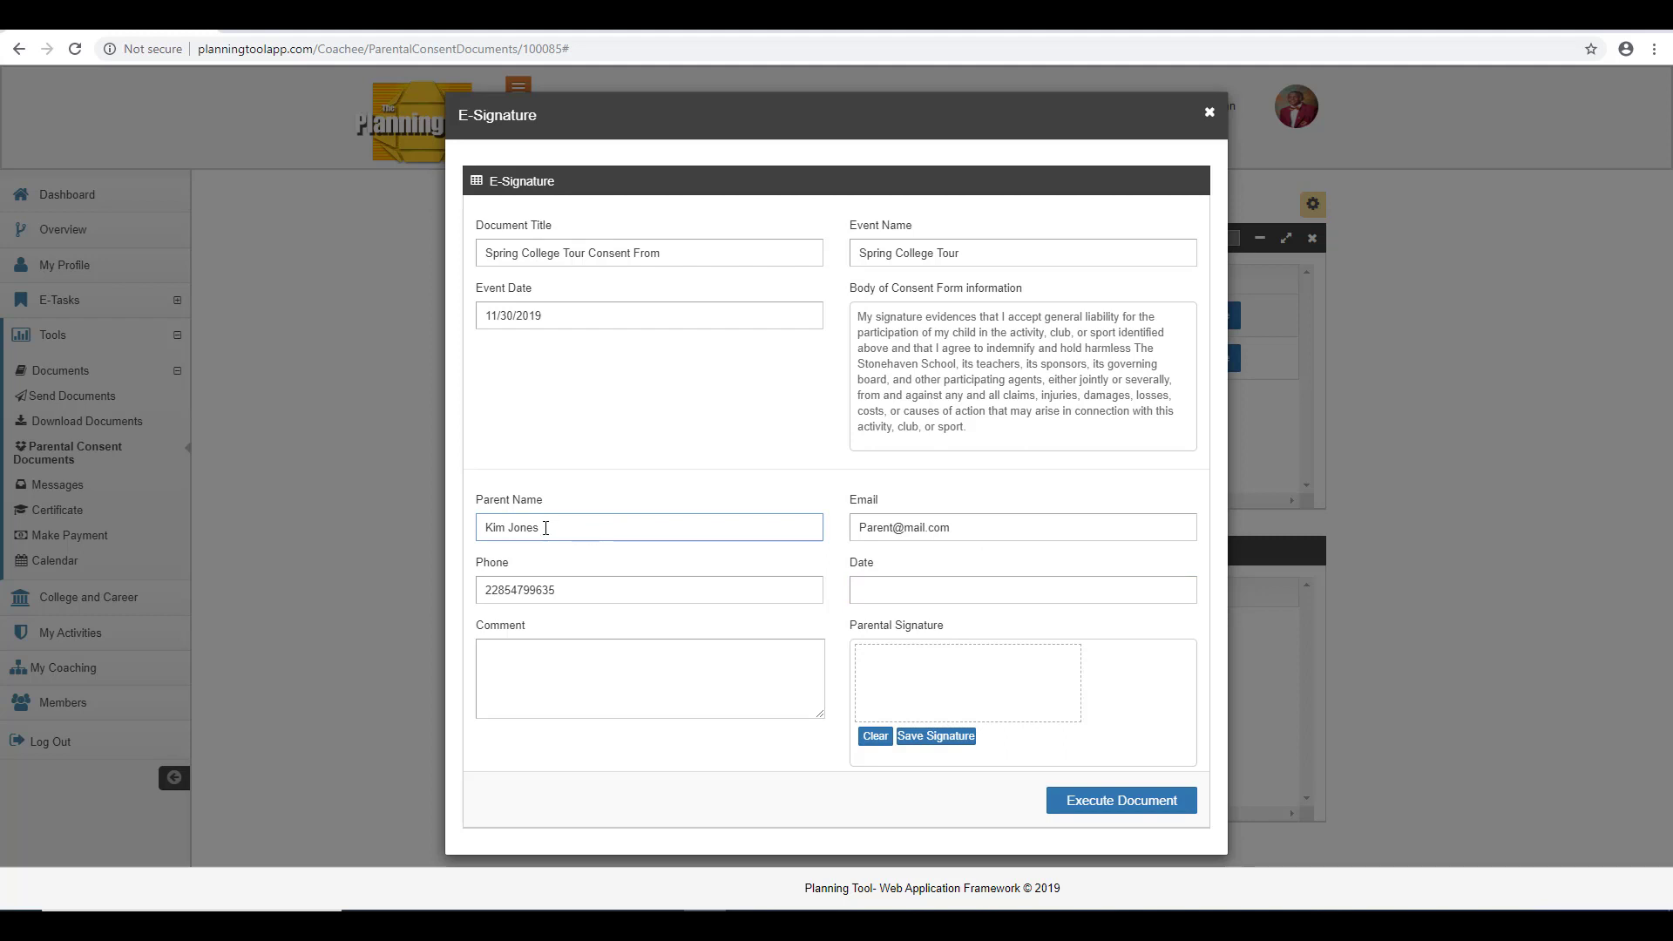
click(949, 549)
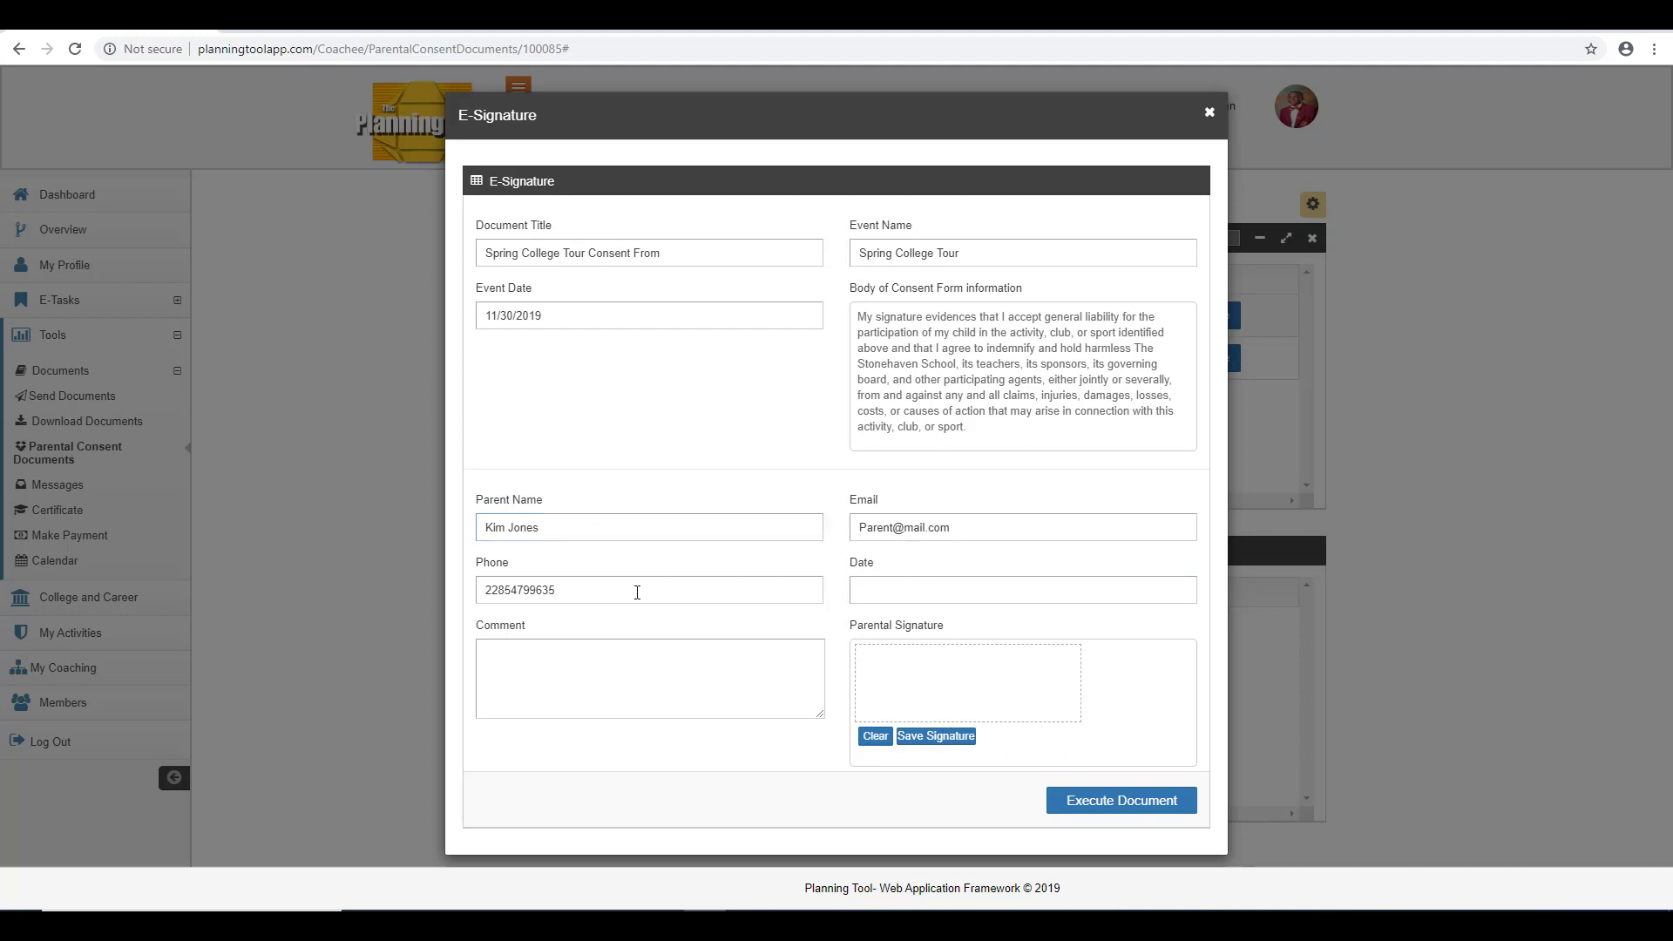
click(635, 590)
click(583, 611)
click(917, 587)
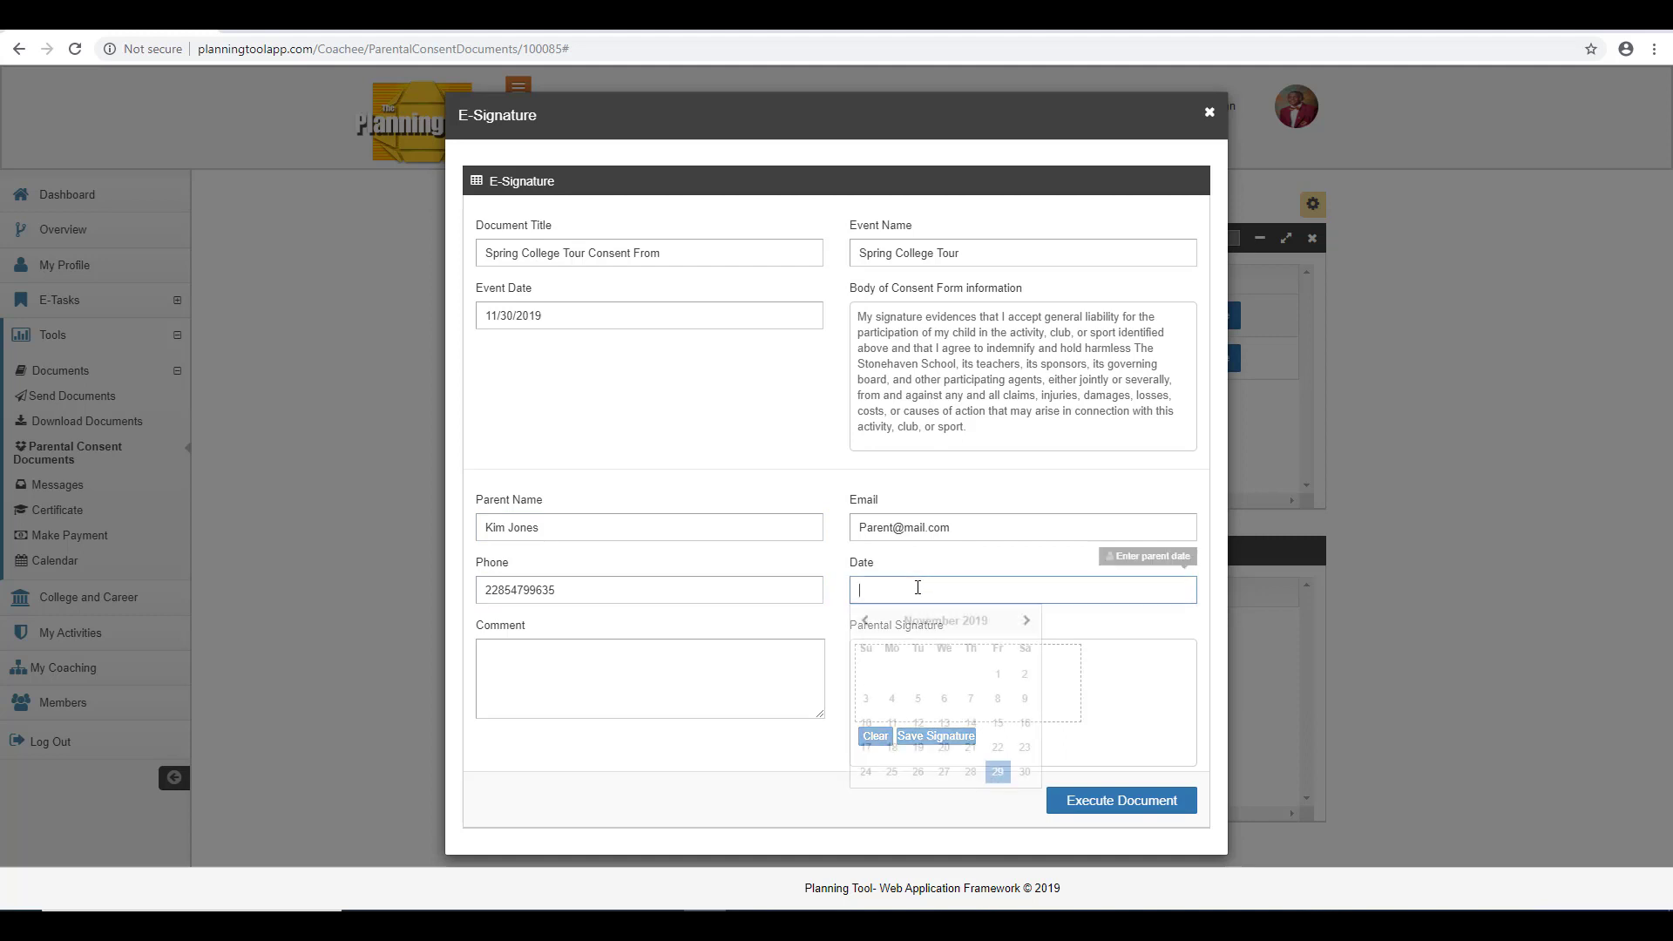
click(1022, 773)
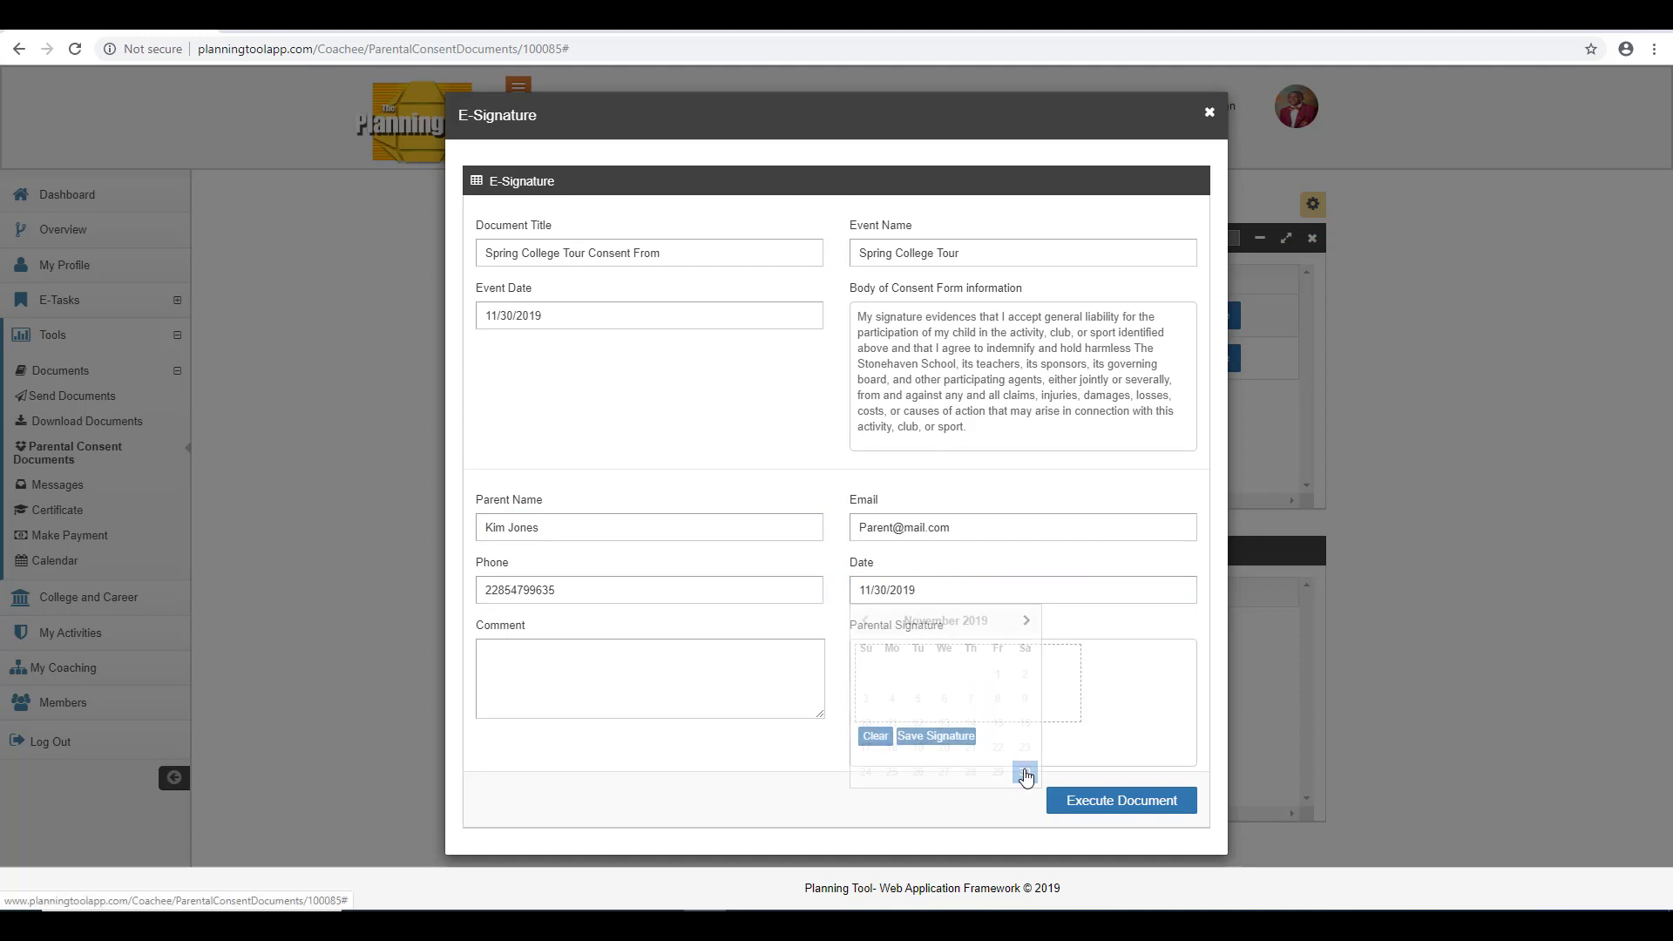
Enter a parent comment saying the child must take his meds twice a day and to call with any questions.
click(768, 684)
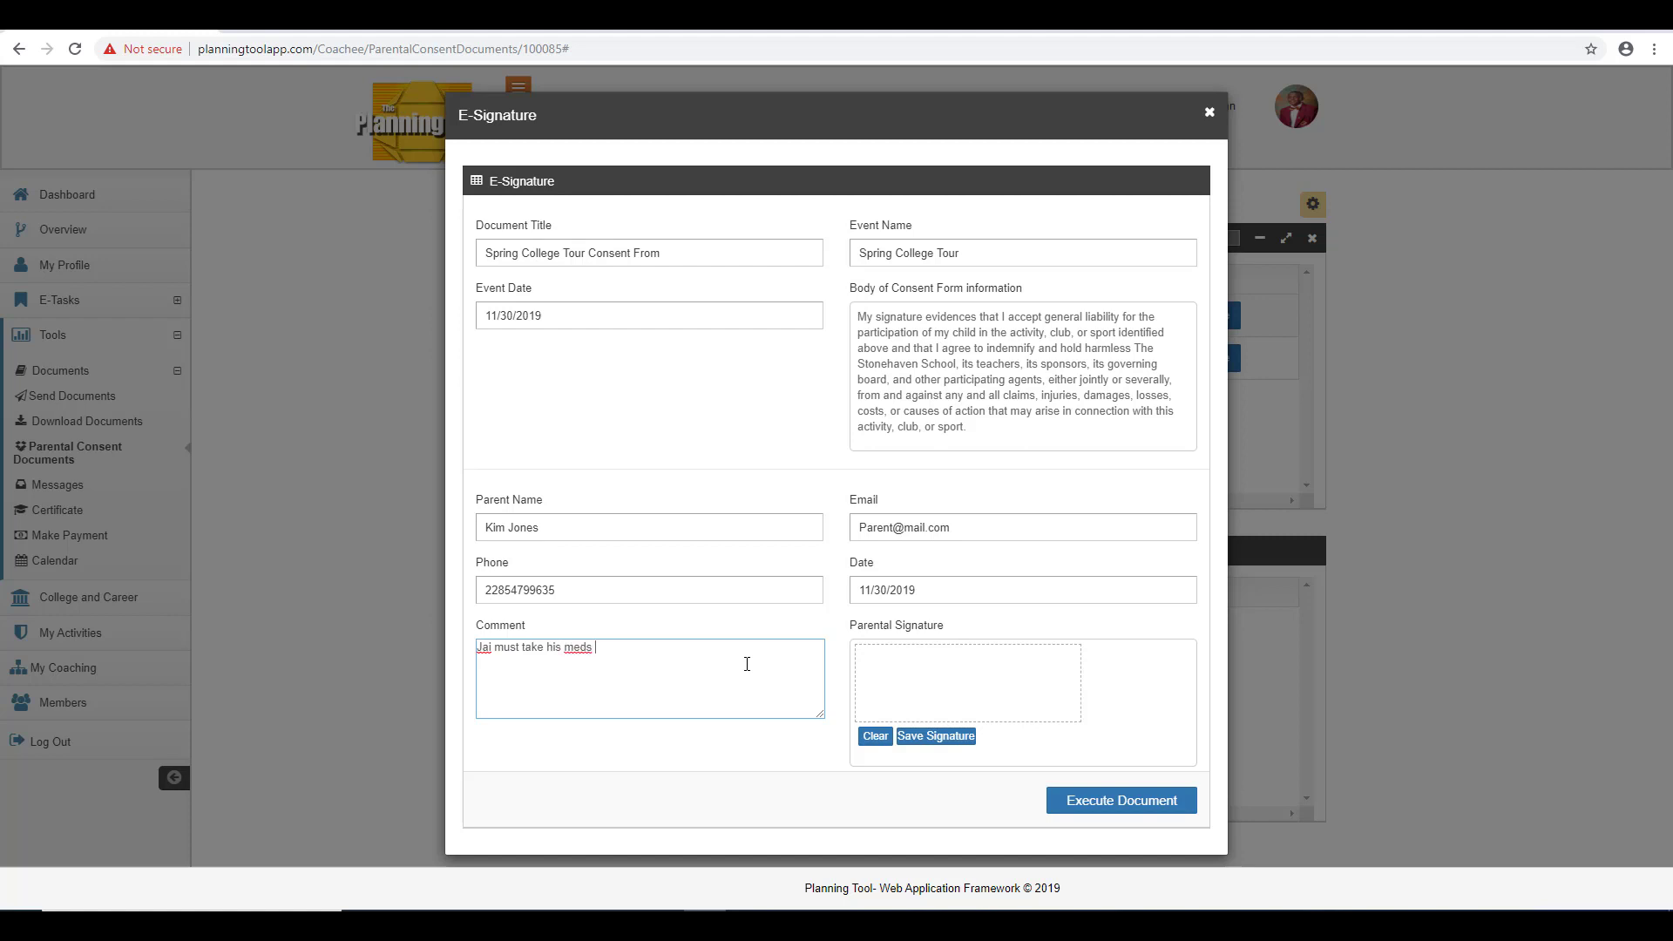
text(that he has with him twice a day. Call me if)
text(you)
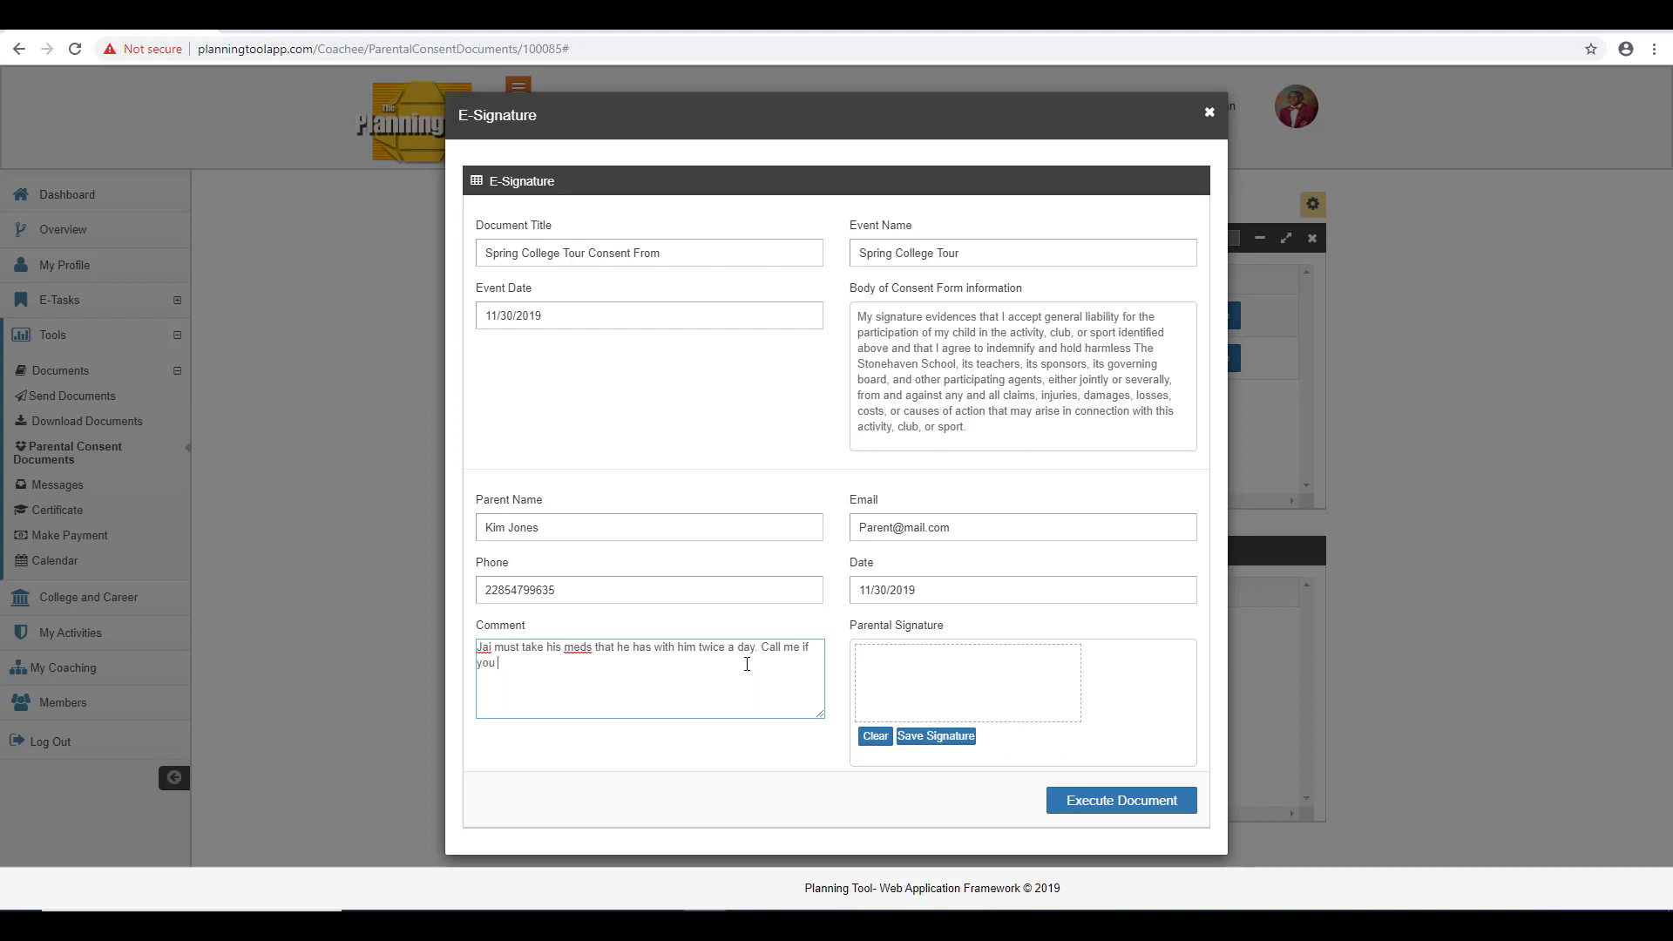
text( have any questions.)
Draw the parental signature, save it, and execute the consent document.
mouse_move(874, 662)
mouse_down()
mouse_move(937, 688)
mouse_move(1040, 675)
mouse_up()
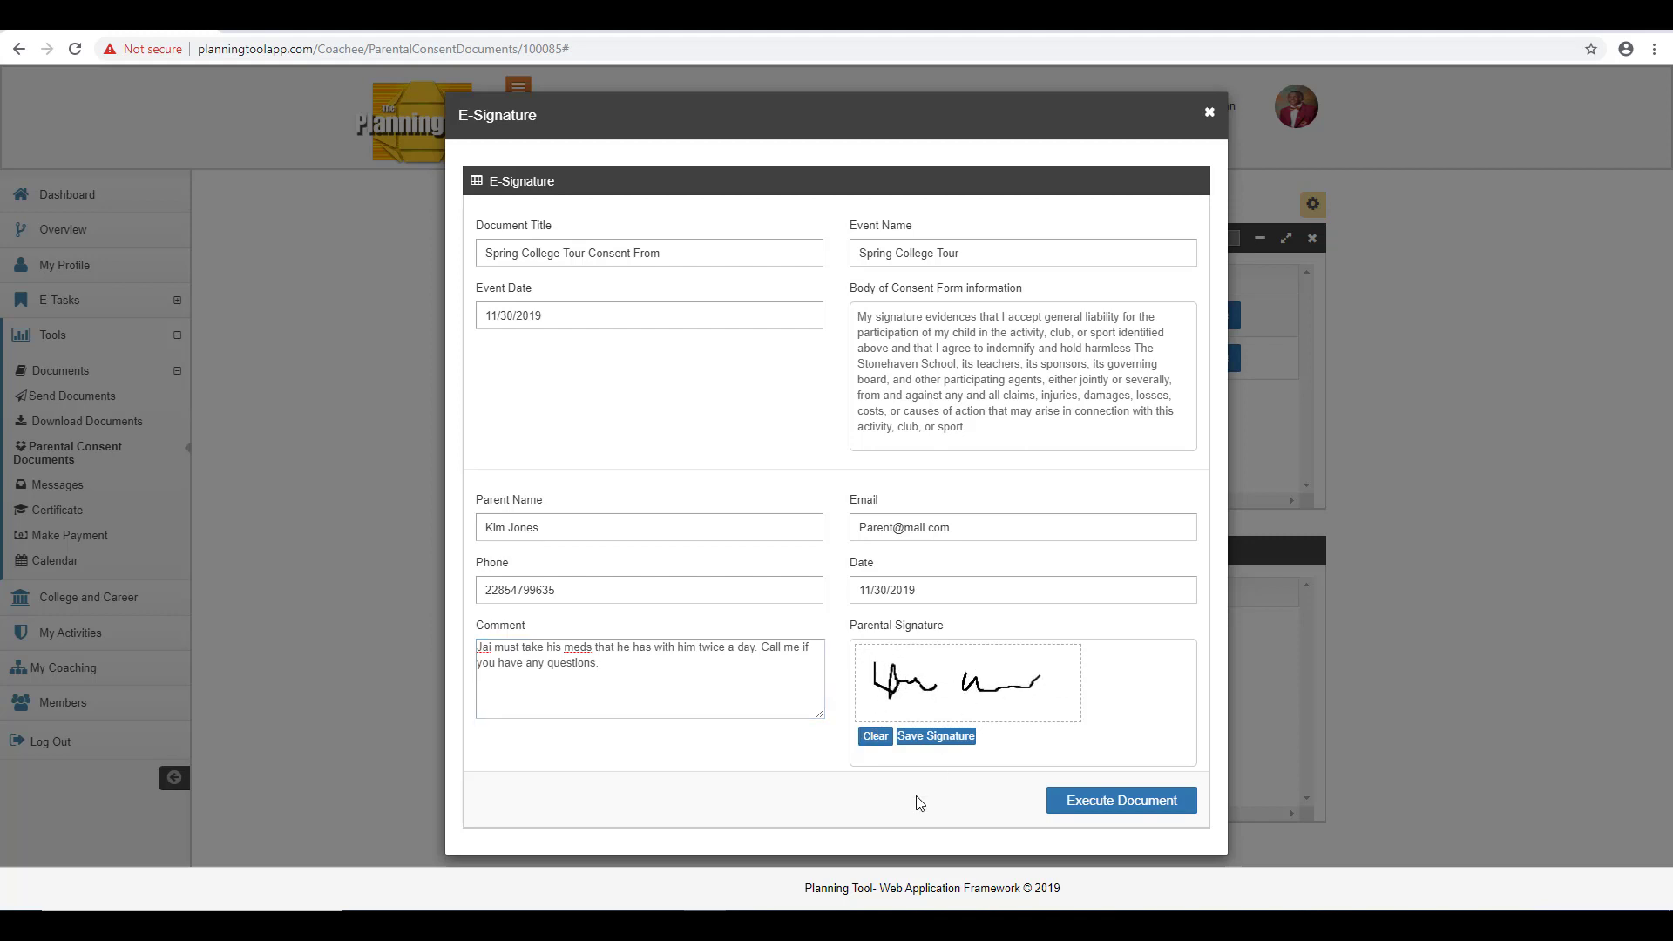
click(930, 740)
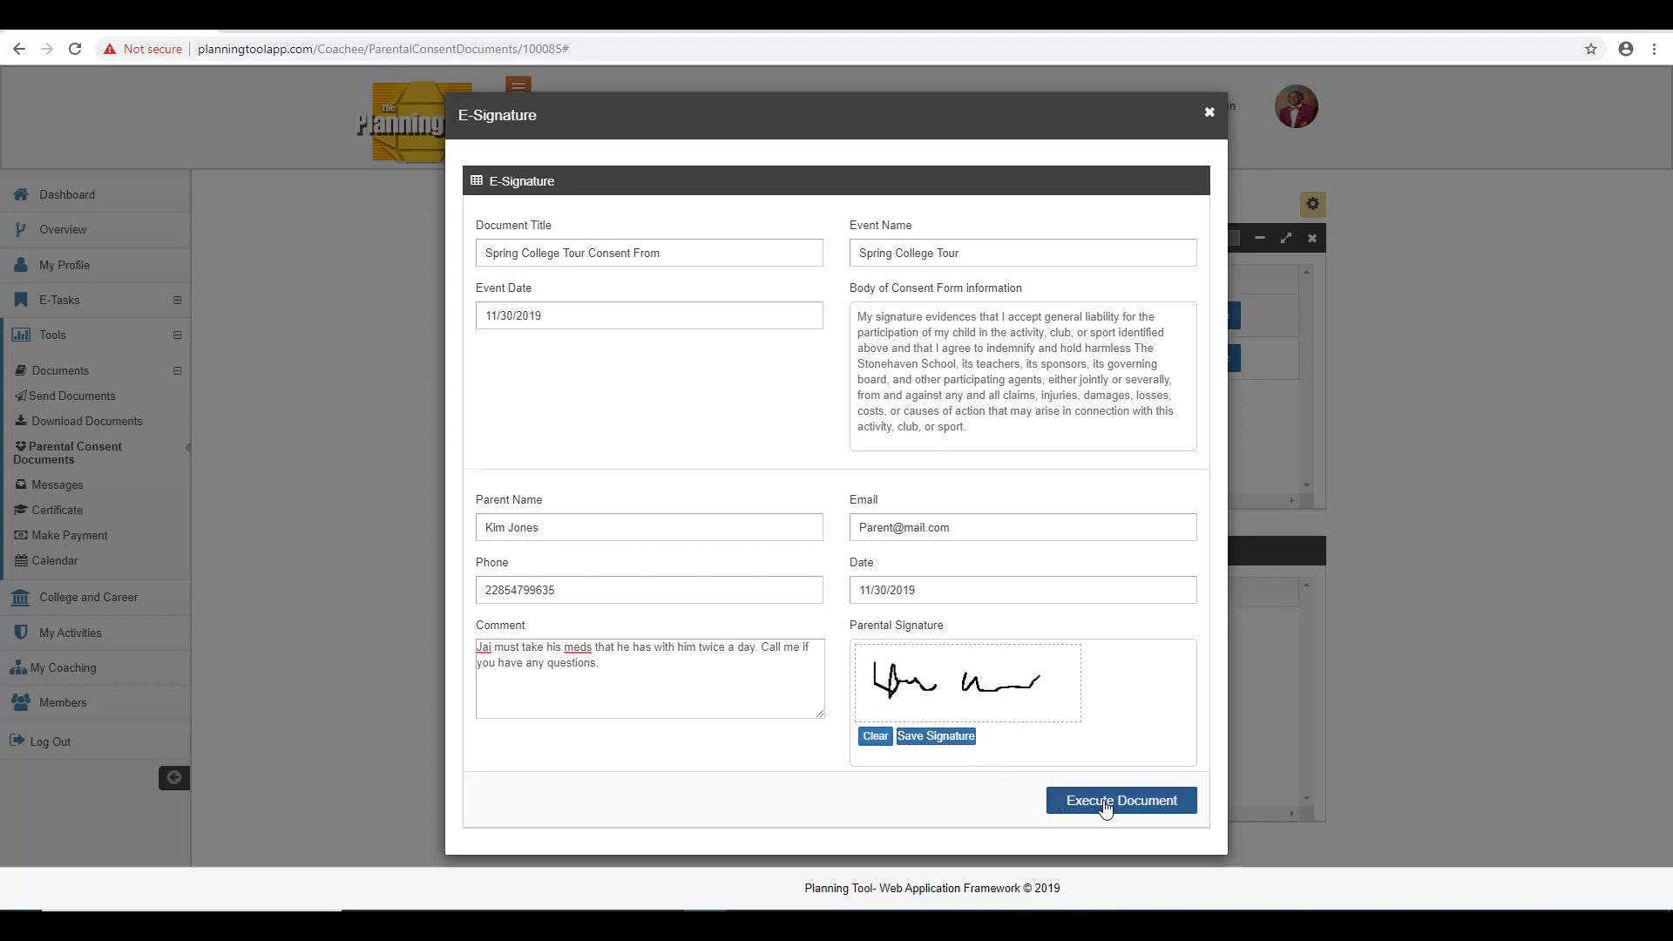
click(1103, 806)
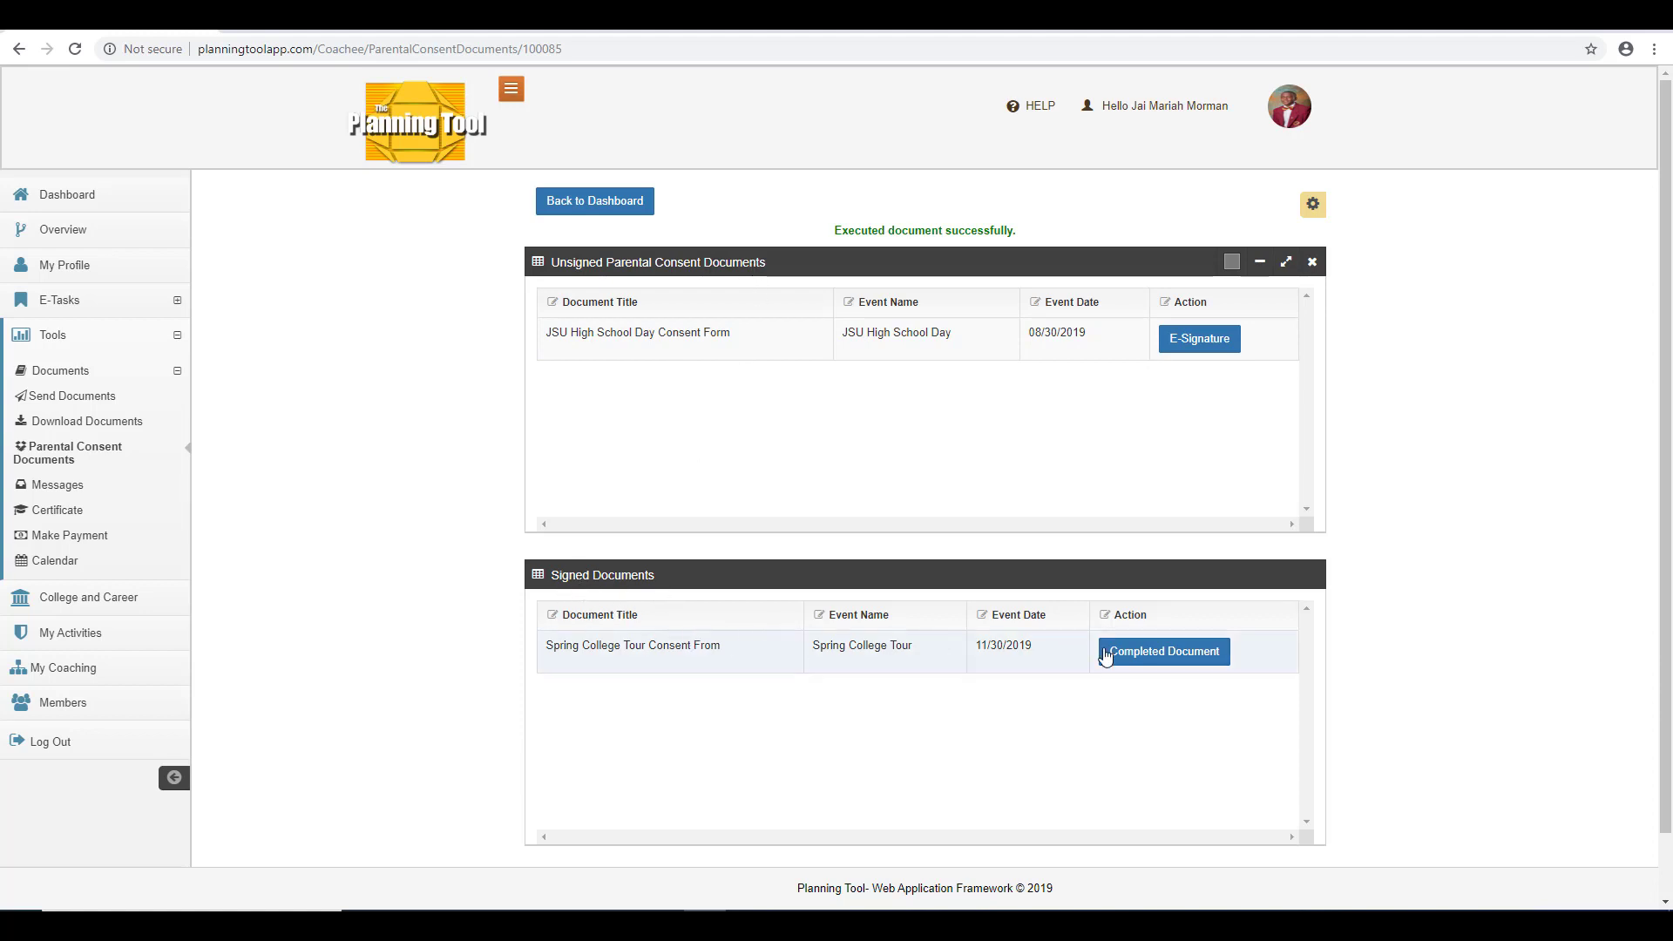
Open the completed consent document and save it as a PDF named Print Parental Document.
click(1168, 652)
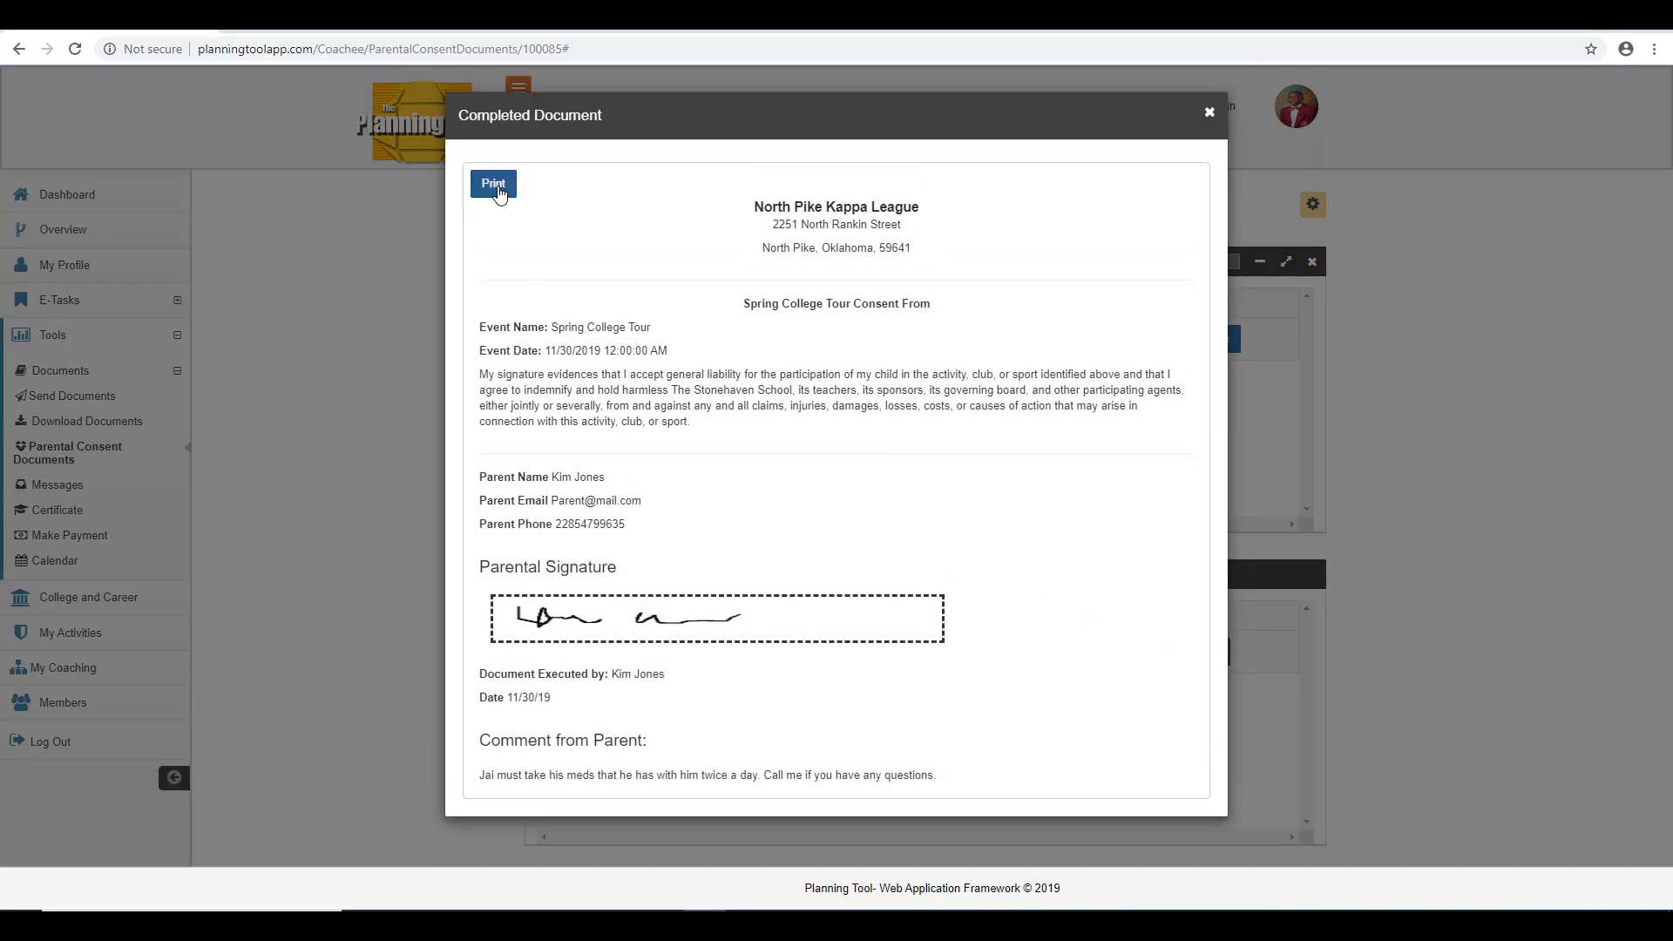
click(493, 184)
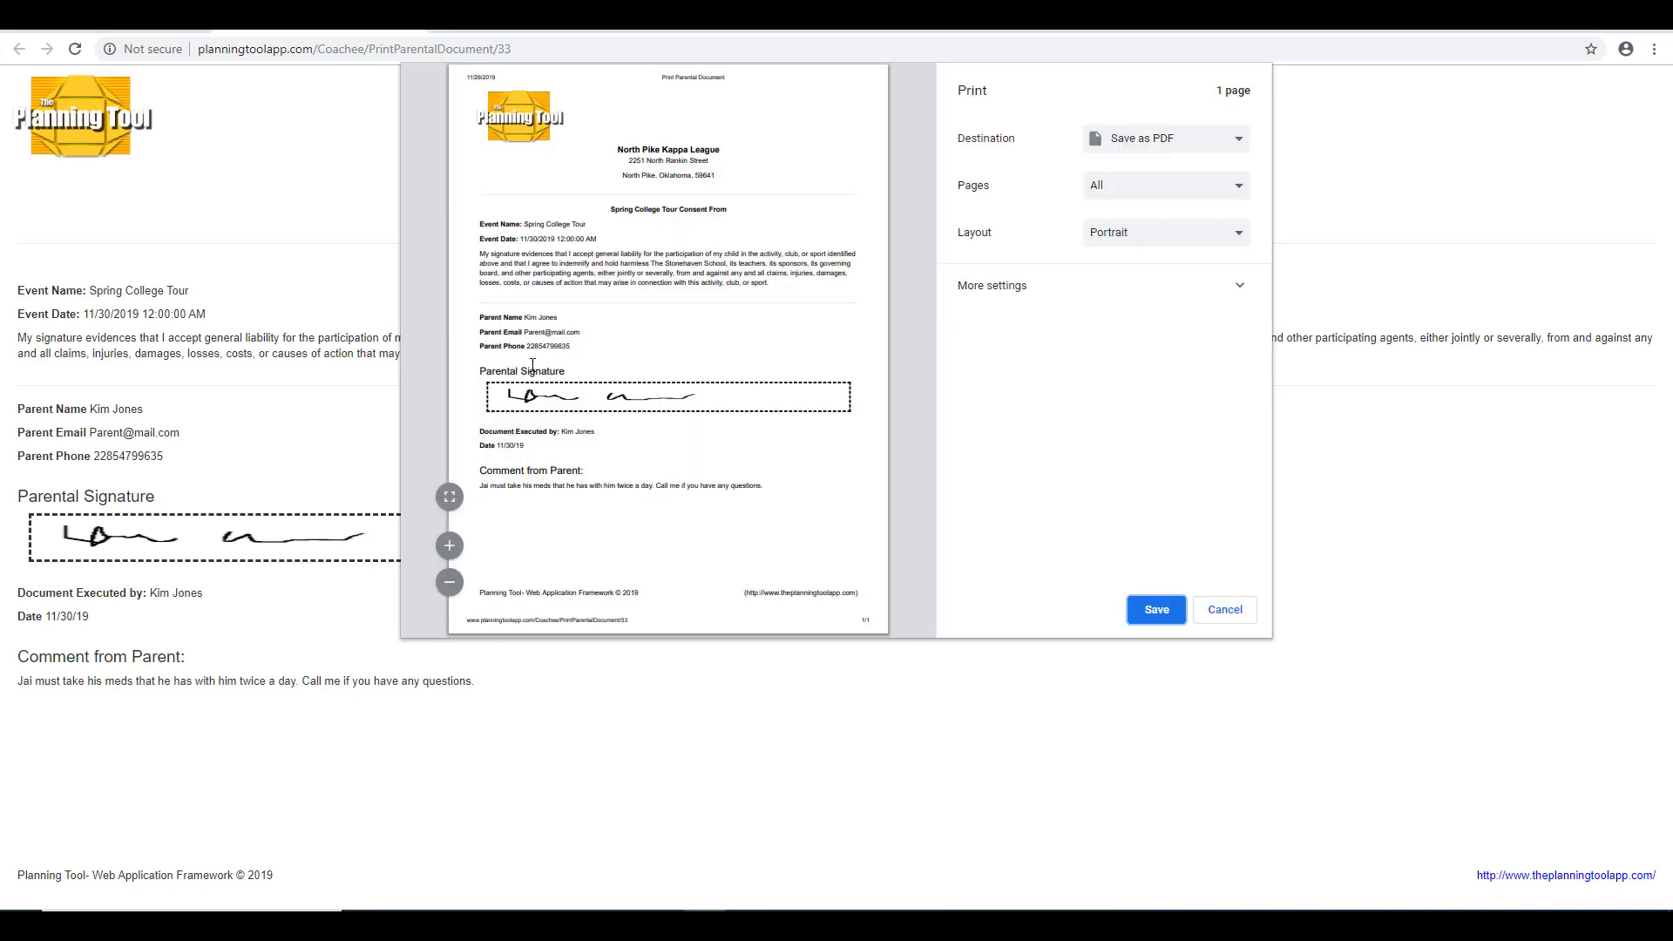
click(1157, 614)
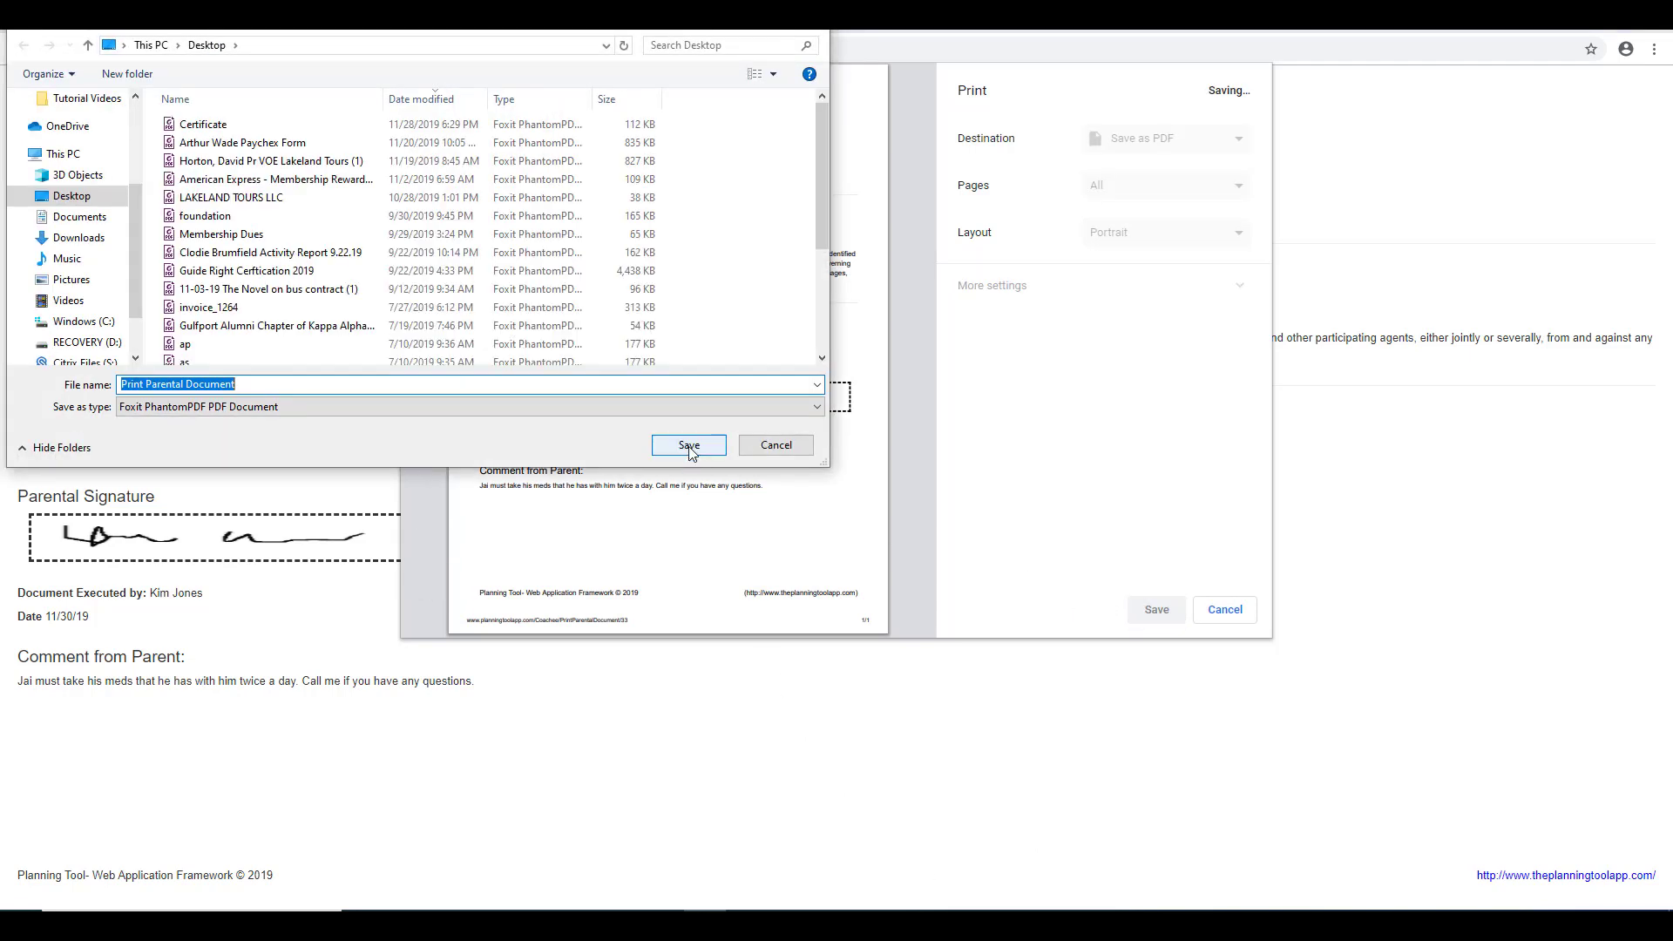
click(692, 452)
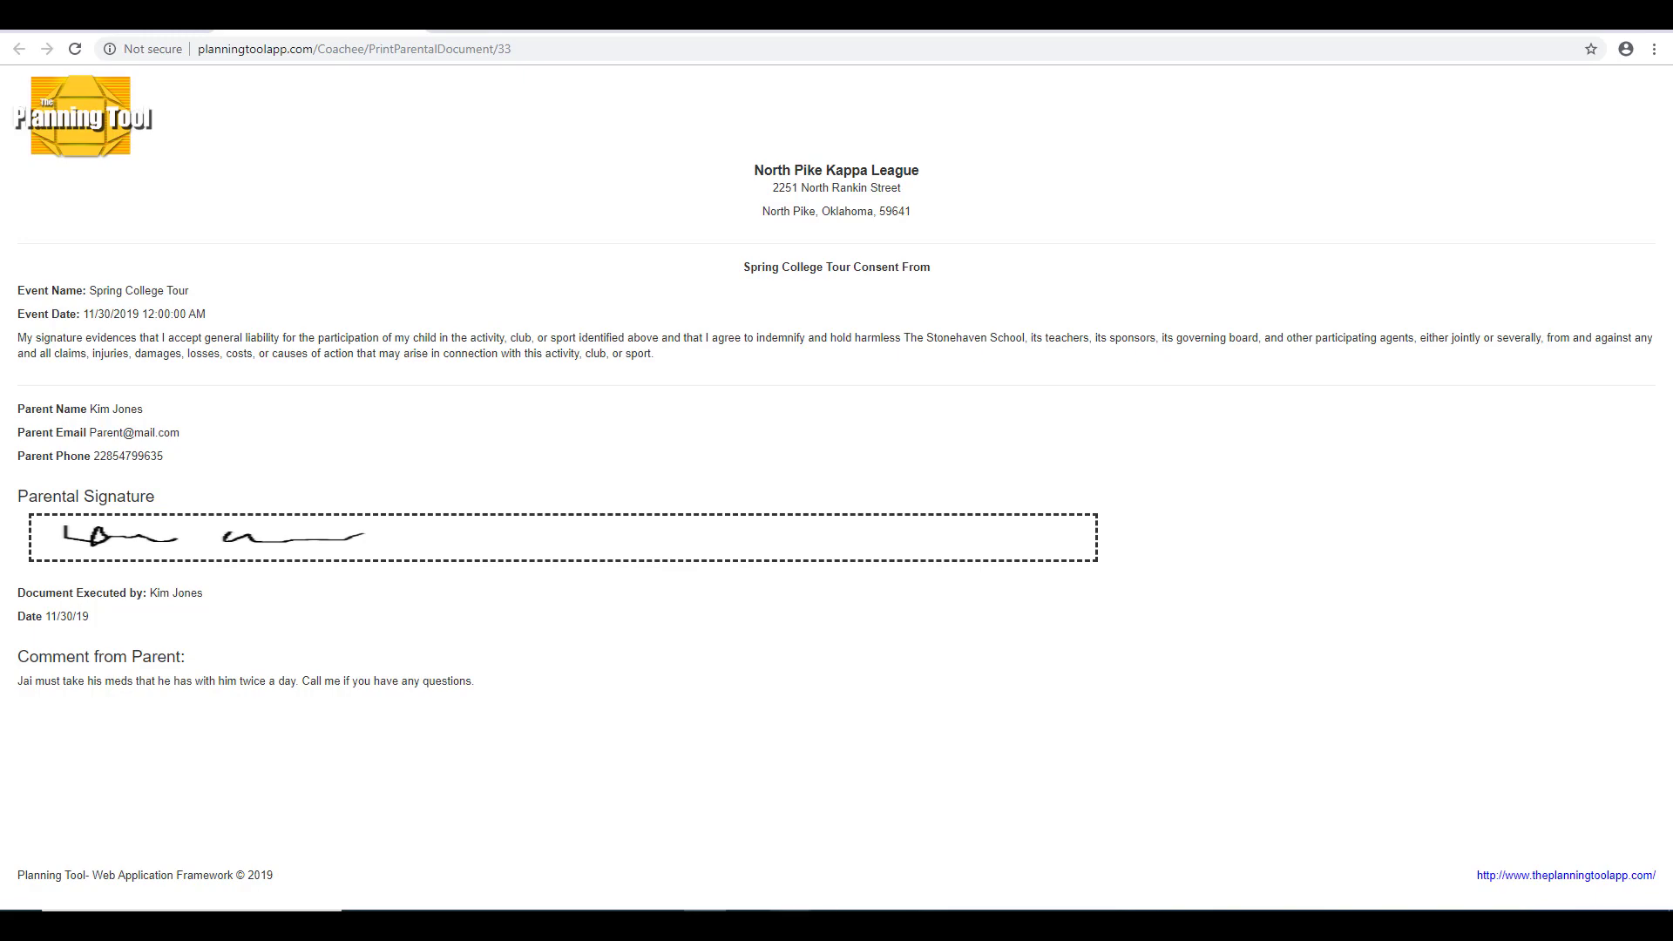
Review the saved PDF of the signed consent document.
click(791, 923)
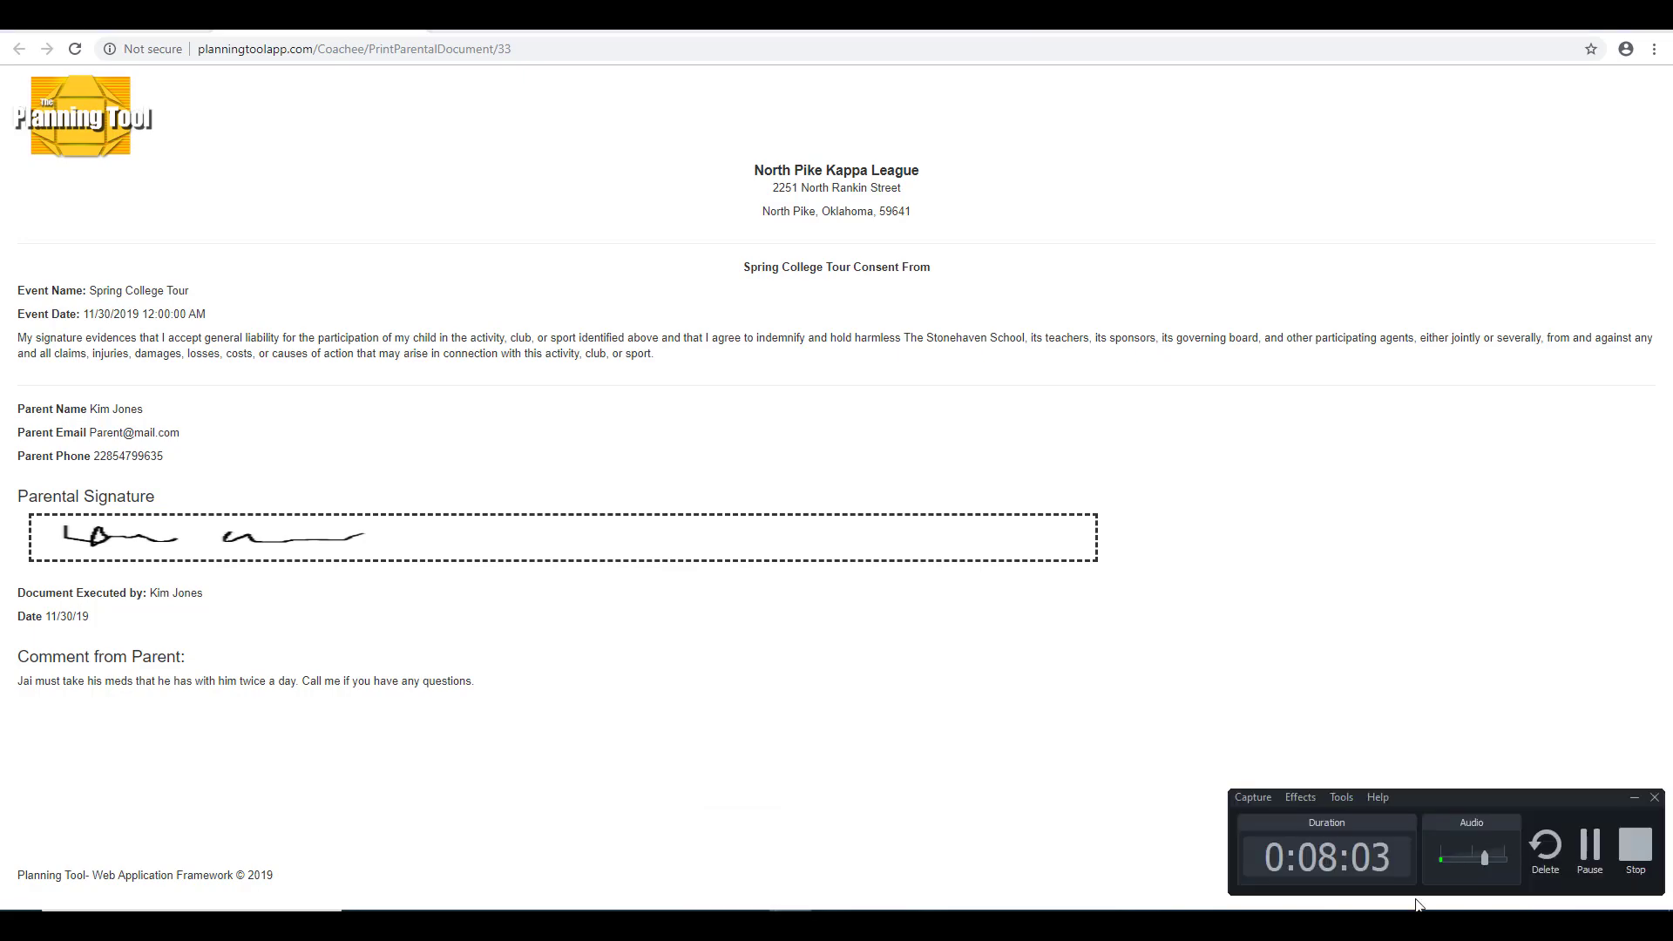
click(1583, 863)
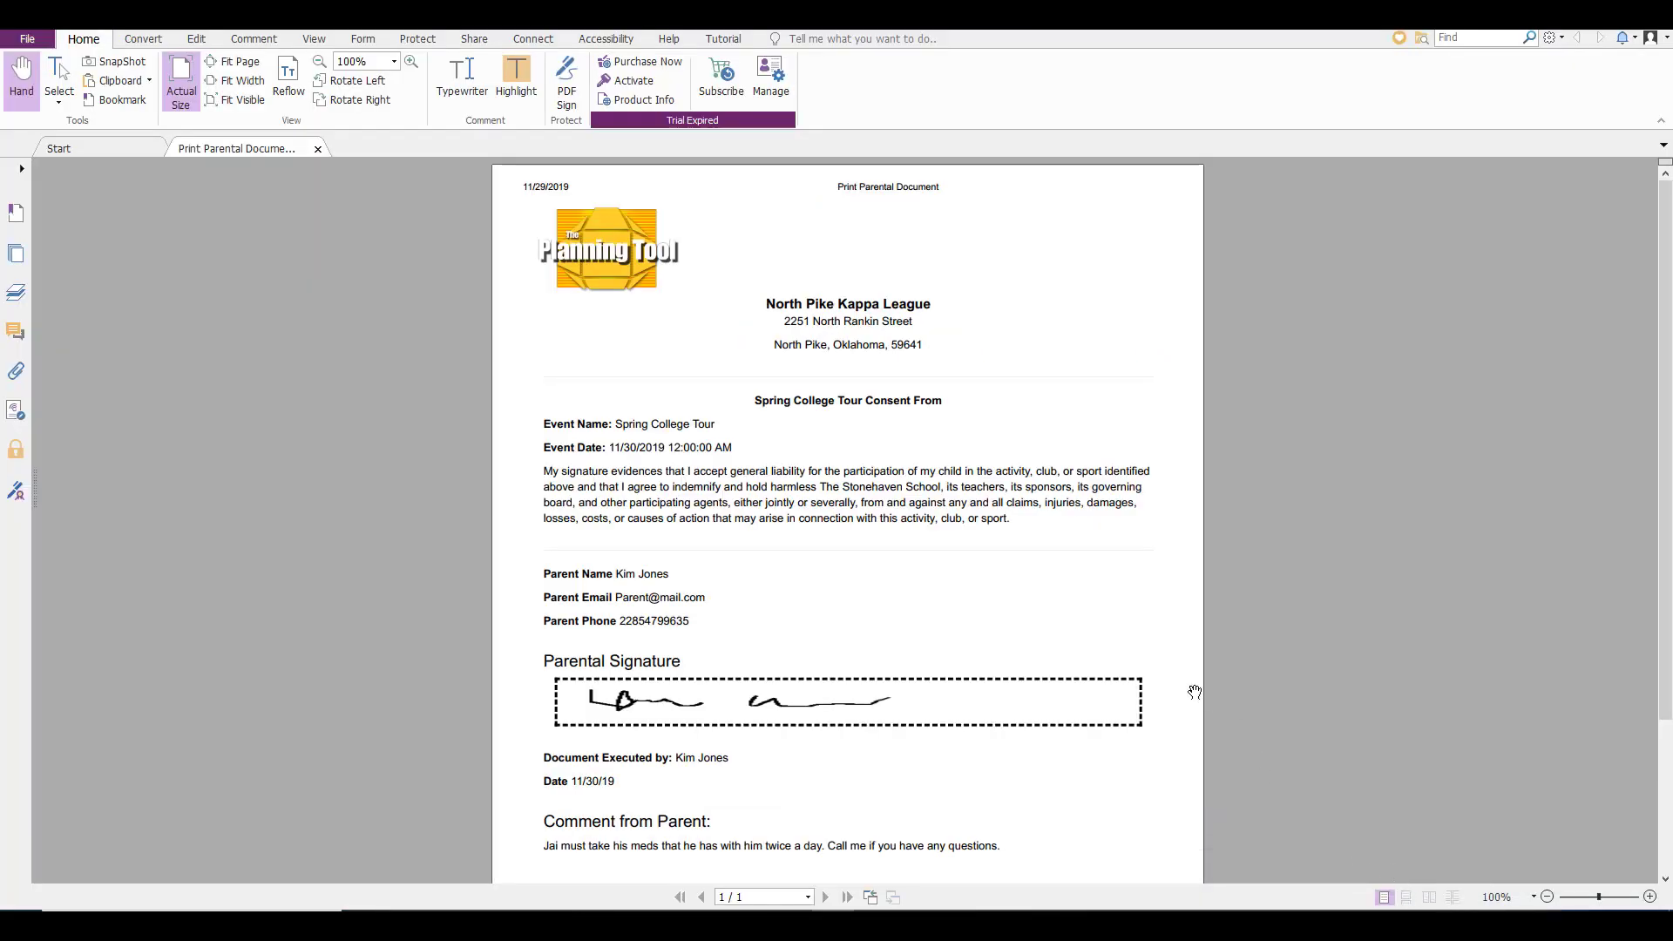
scroll(1195, 680, down, 3)
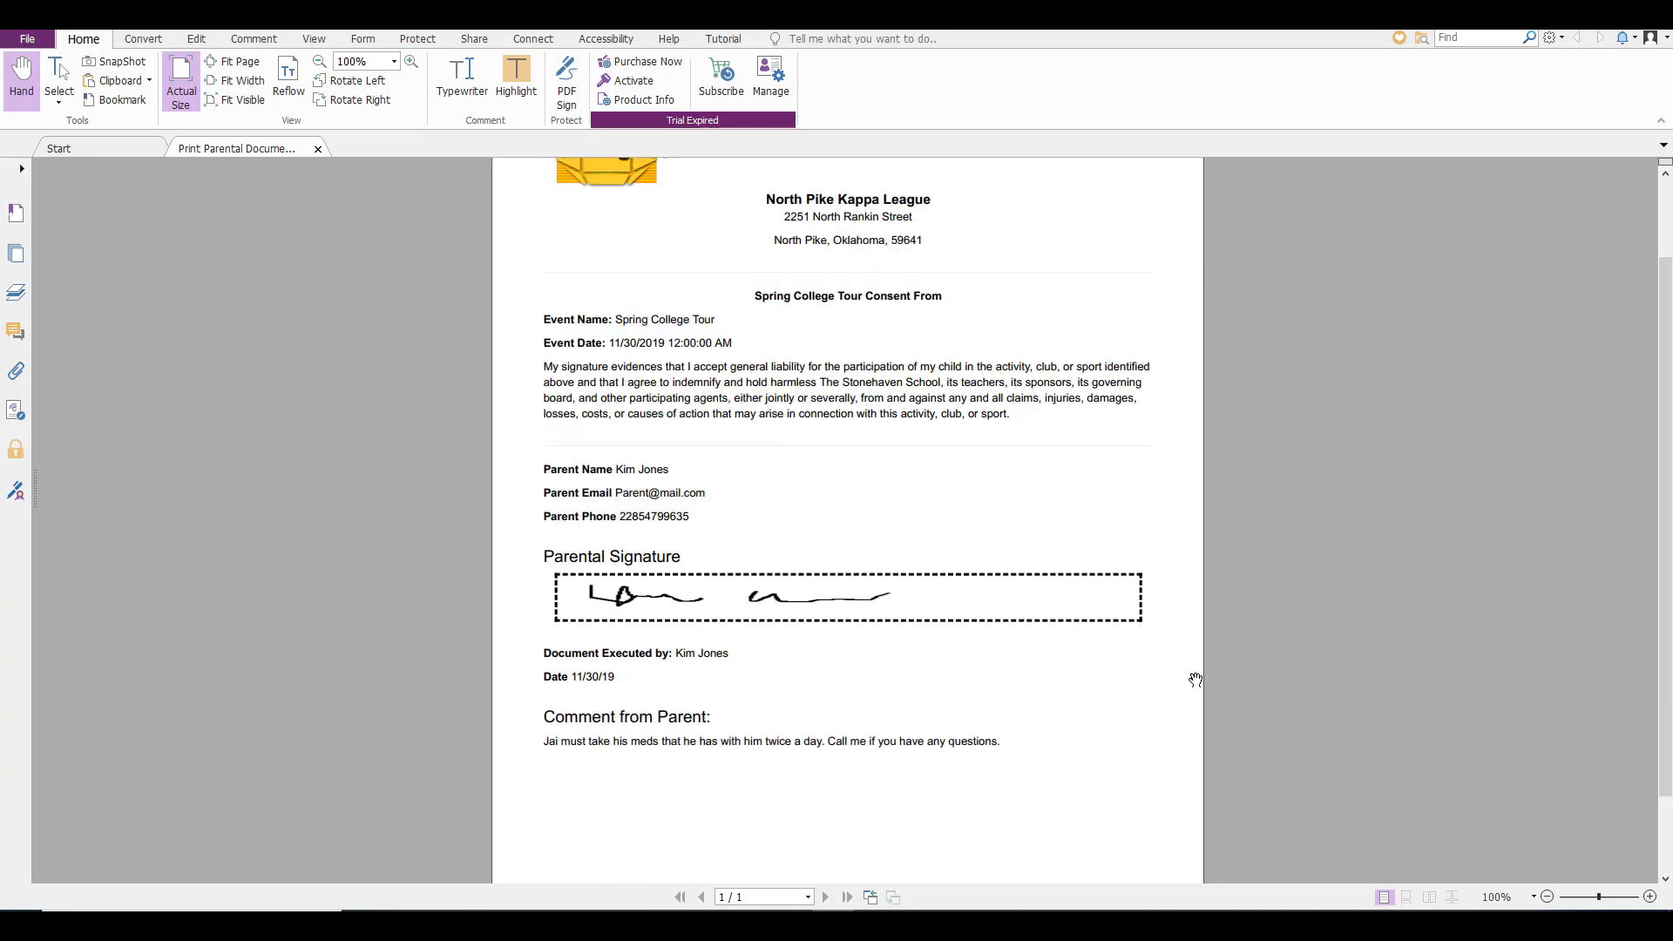
scroll(1196, 679, down, 3)
scroll(1195, 680, up, 6)
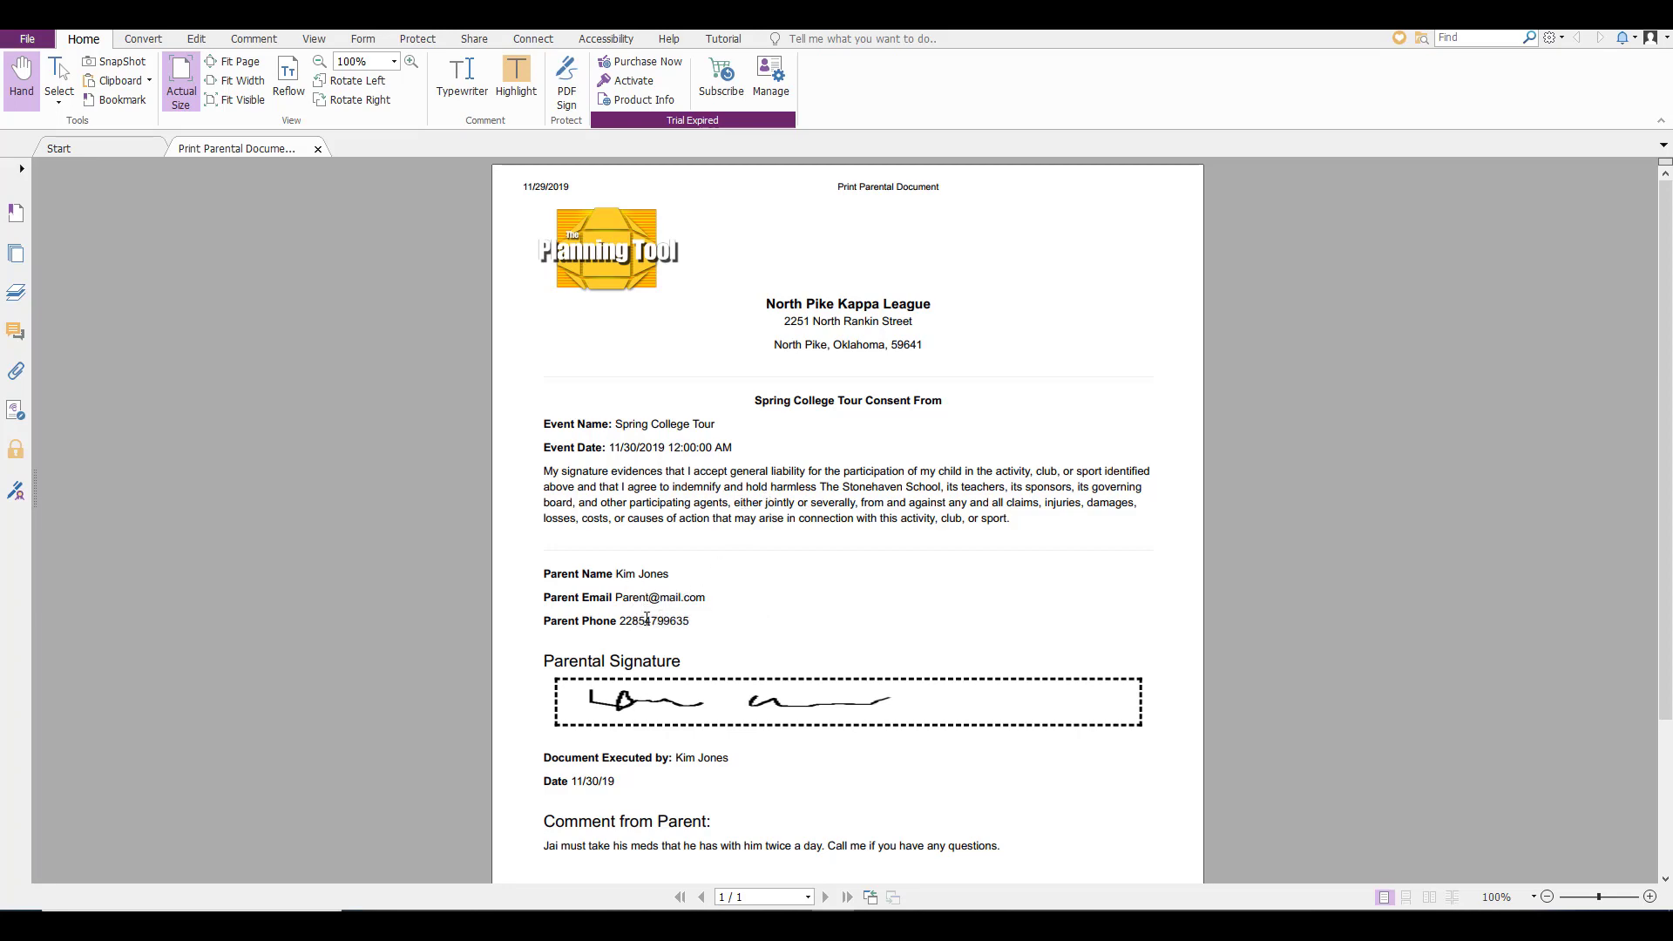
scroll(692, 706, down, 3)
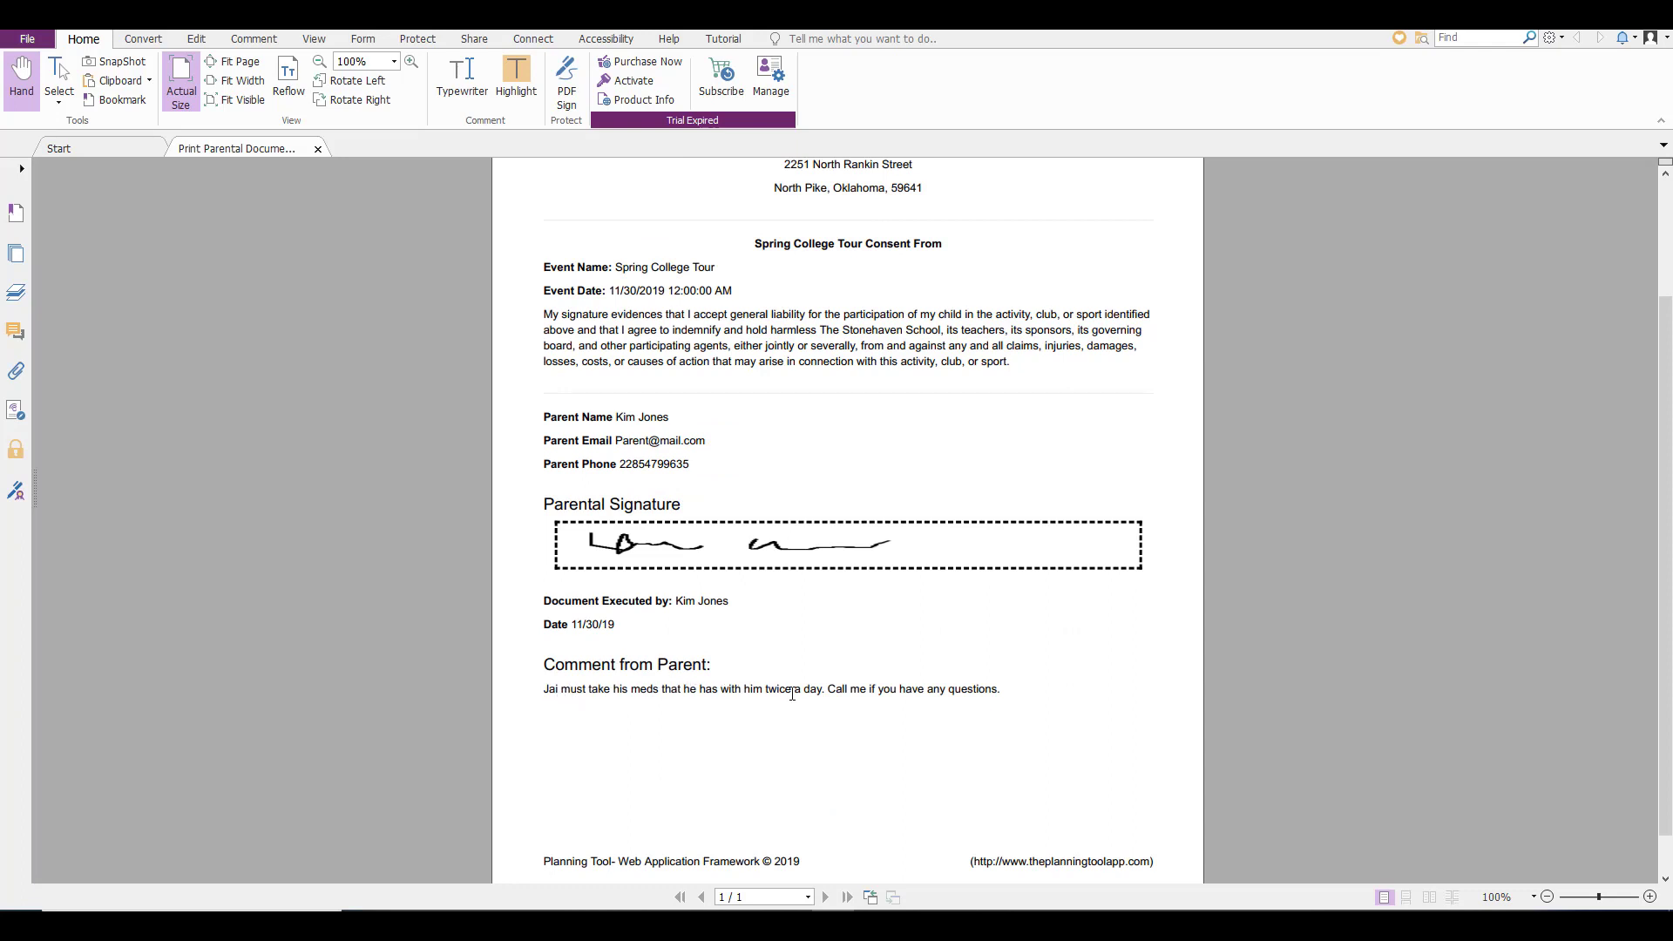
scroll(955, 683, up, 3)
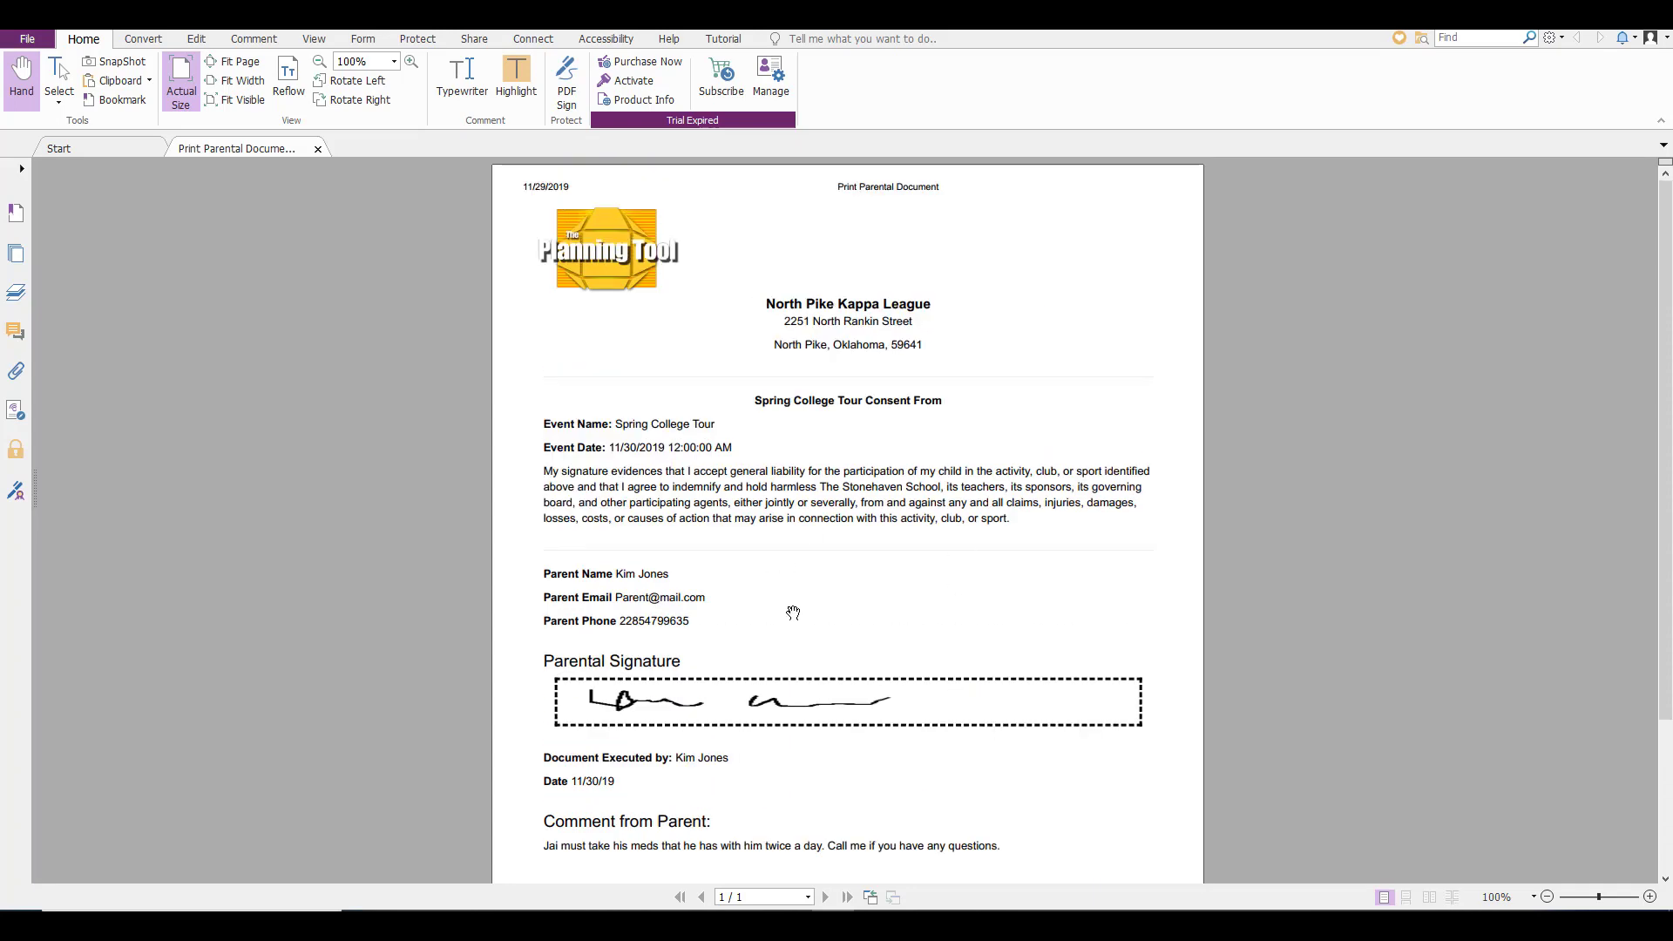
scroll(793, 610, down, 2)
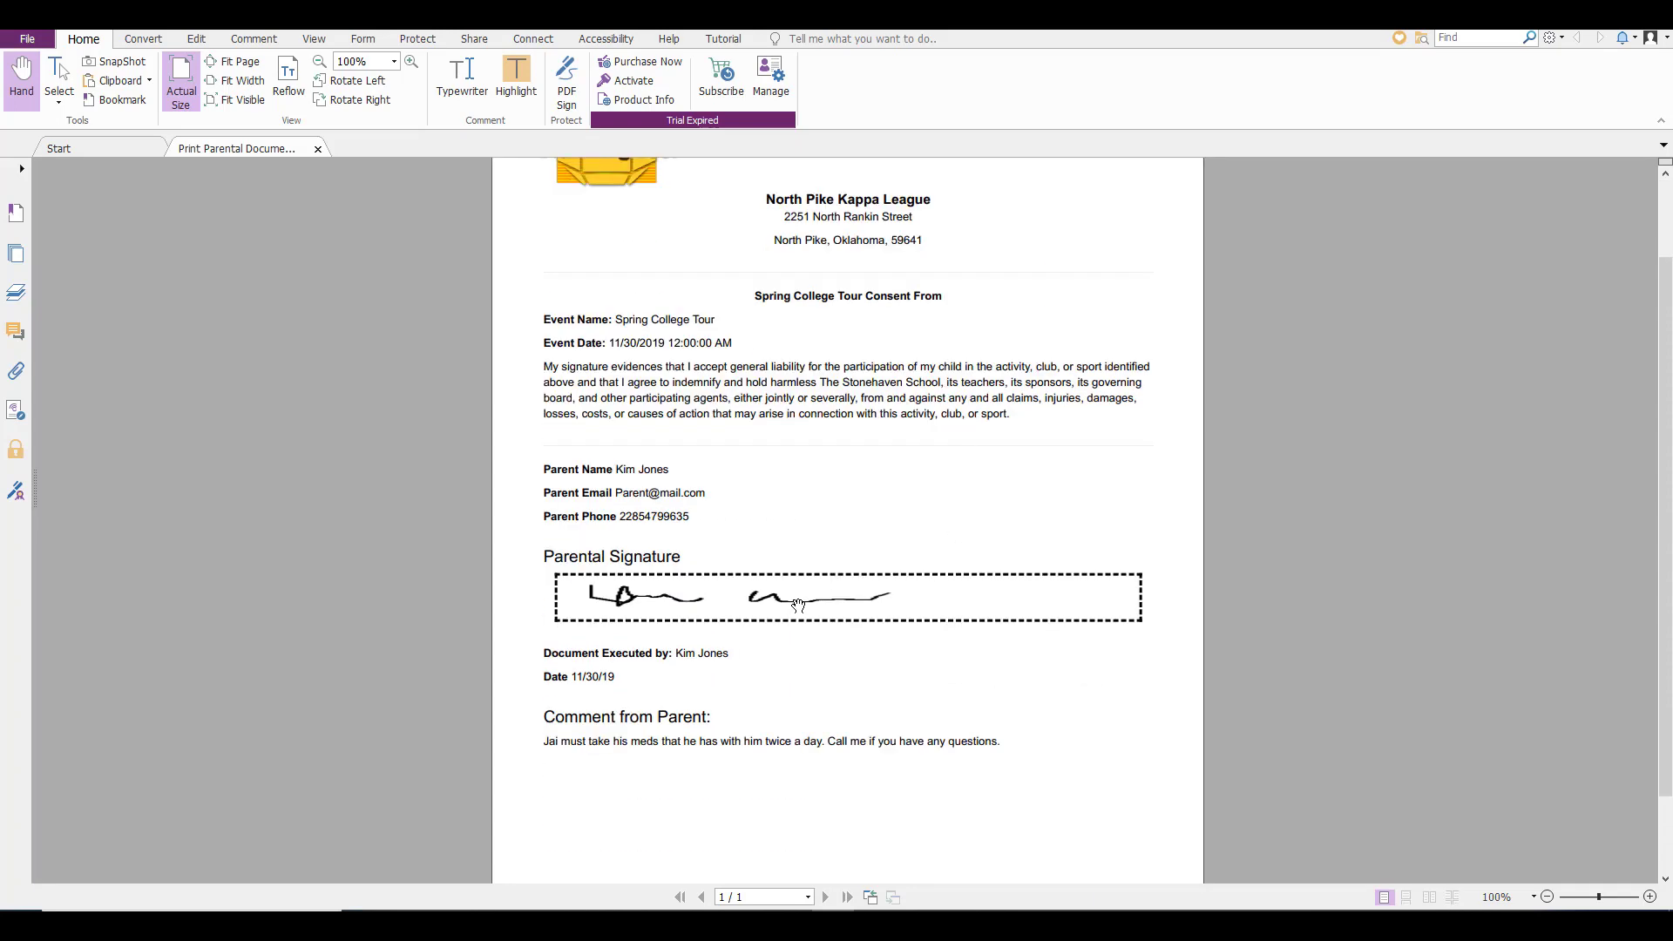
scroll(798, 605, up, 2)
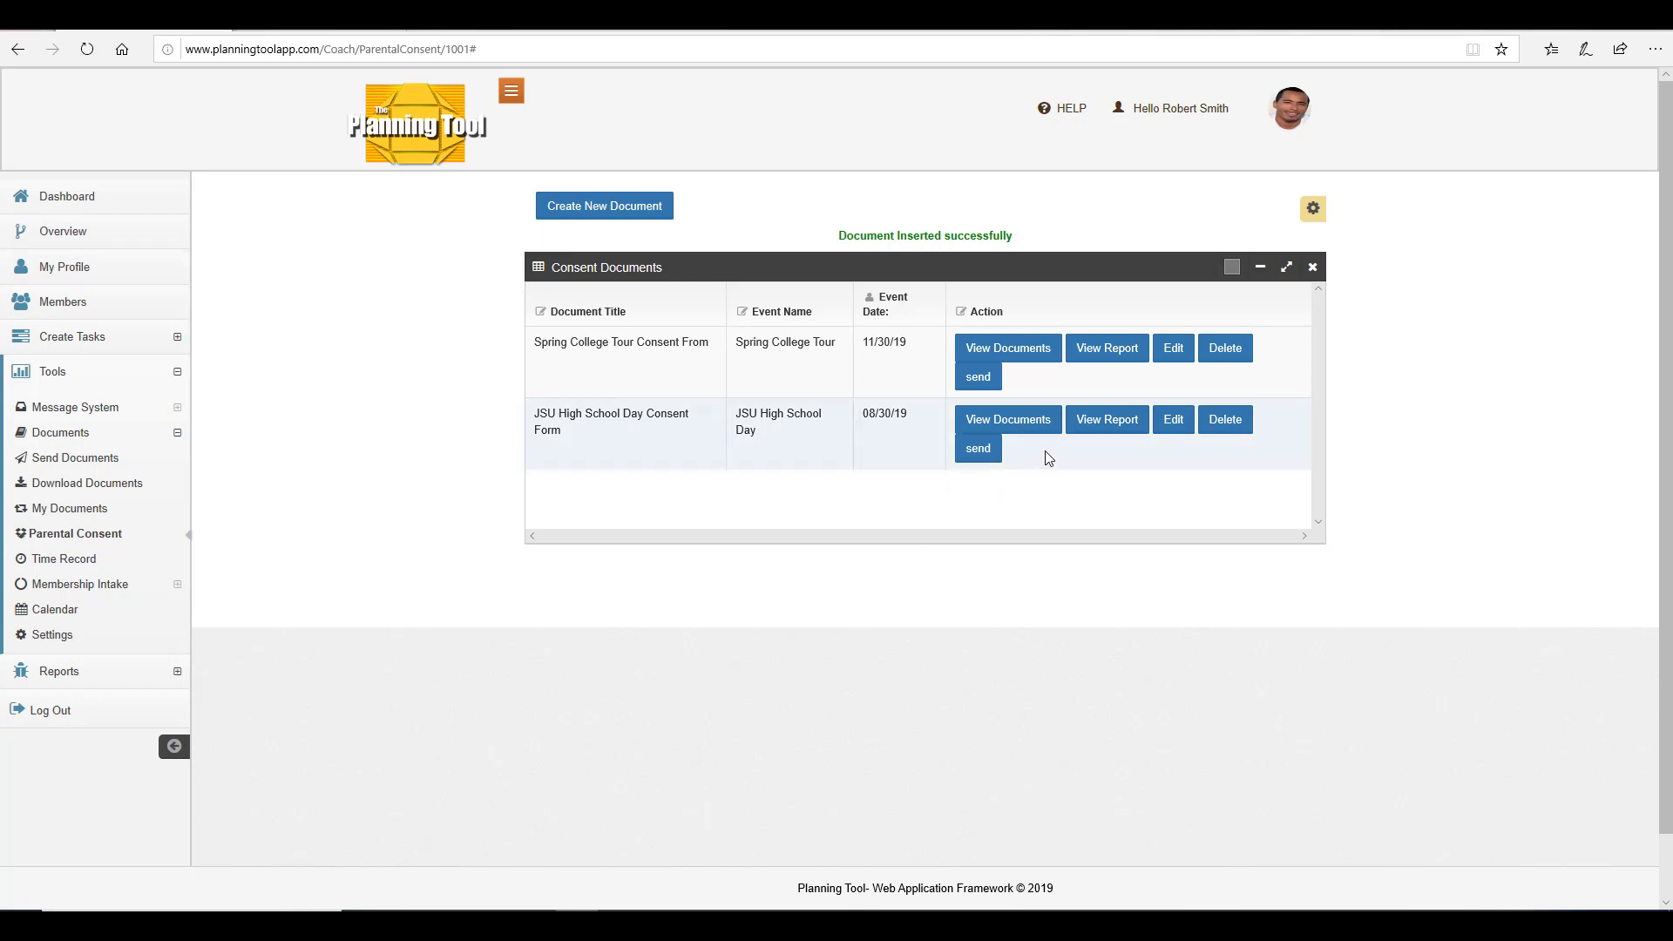
Open the signing report for the Spring College Tour consent in the coach account and close it.
click(1107, 359)
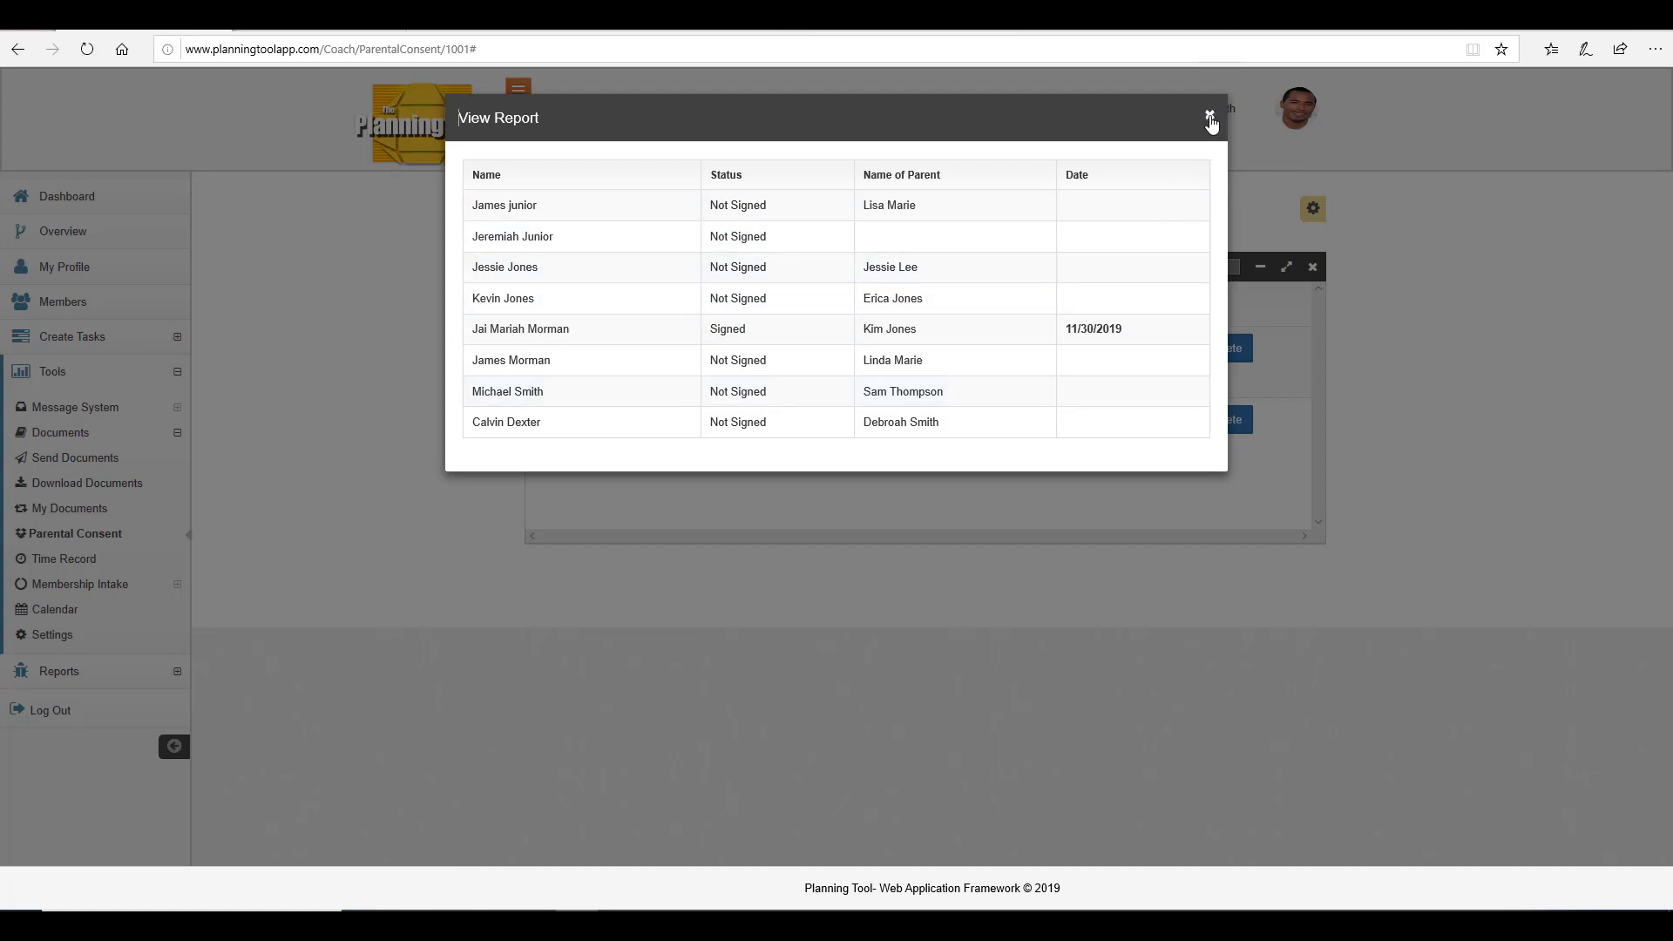
click(1209, 116)
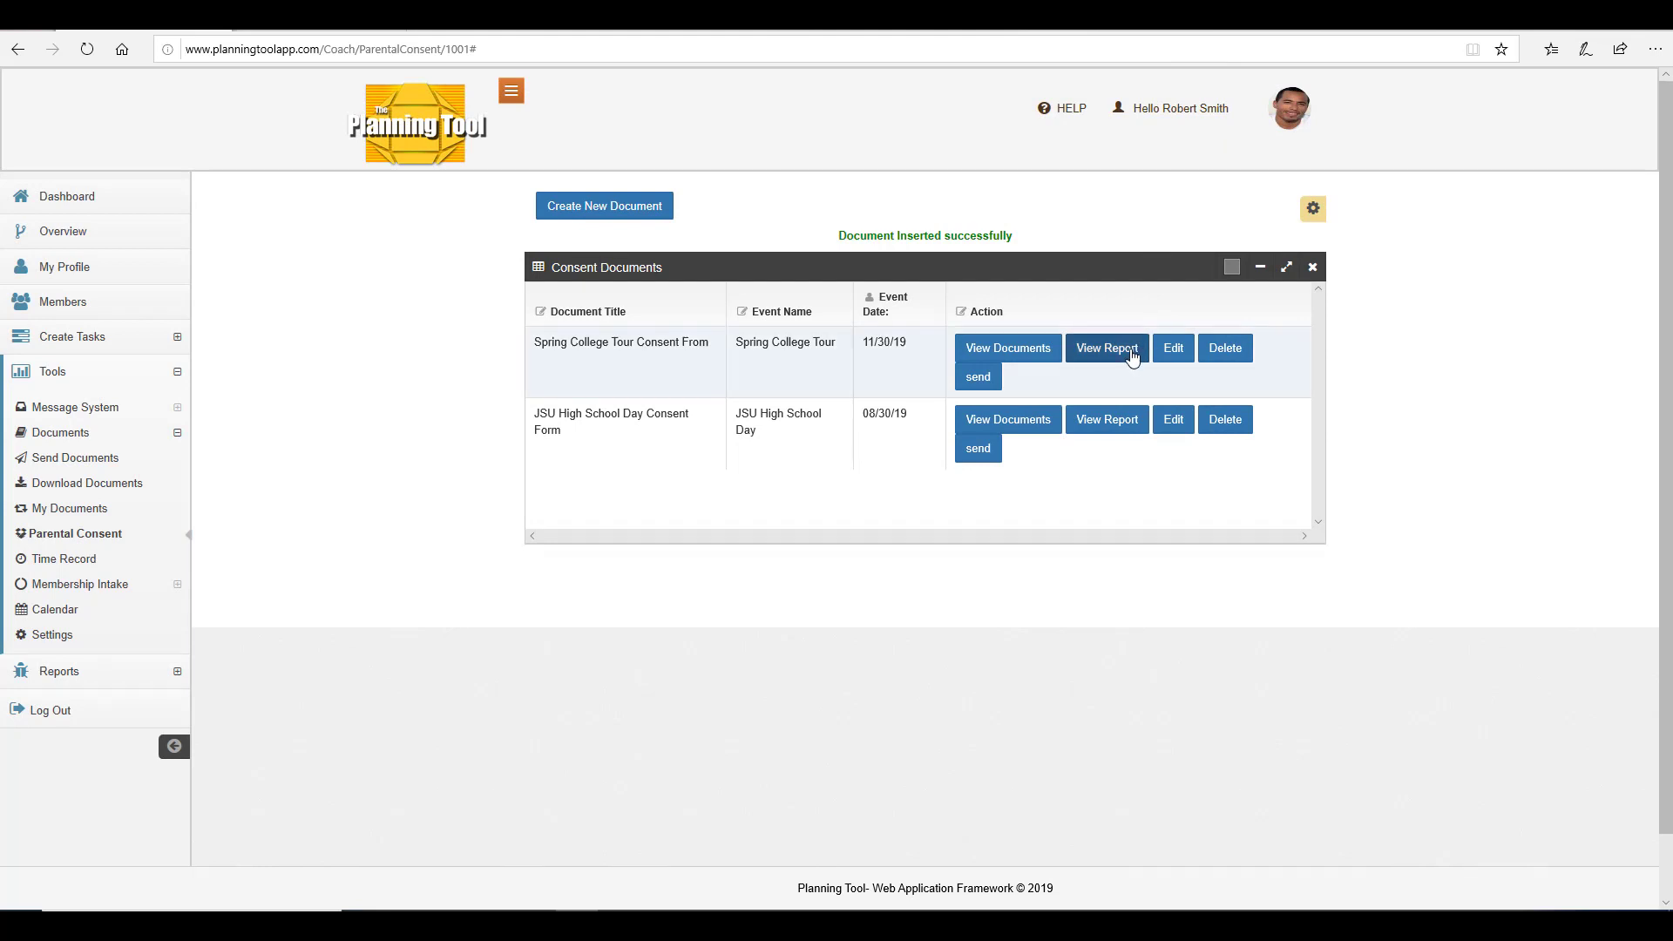
View the signed member's completed document from the document list, then close both dialogs.
click(1036, 351)
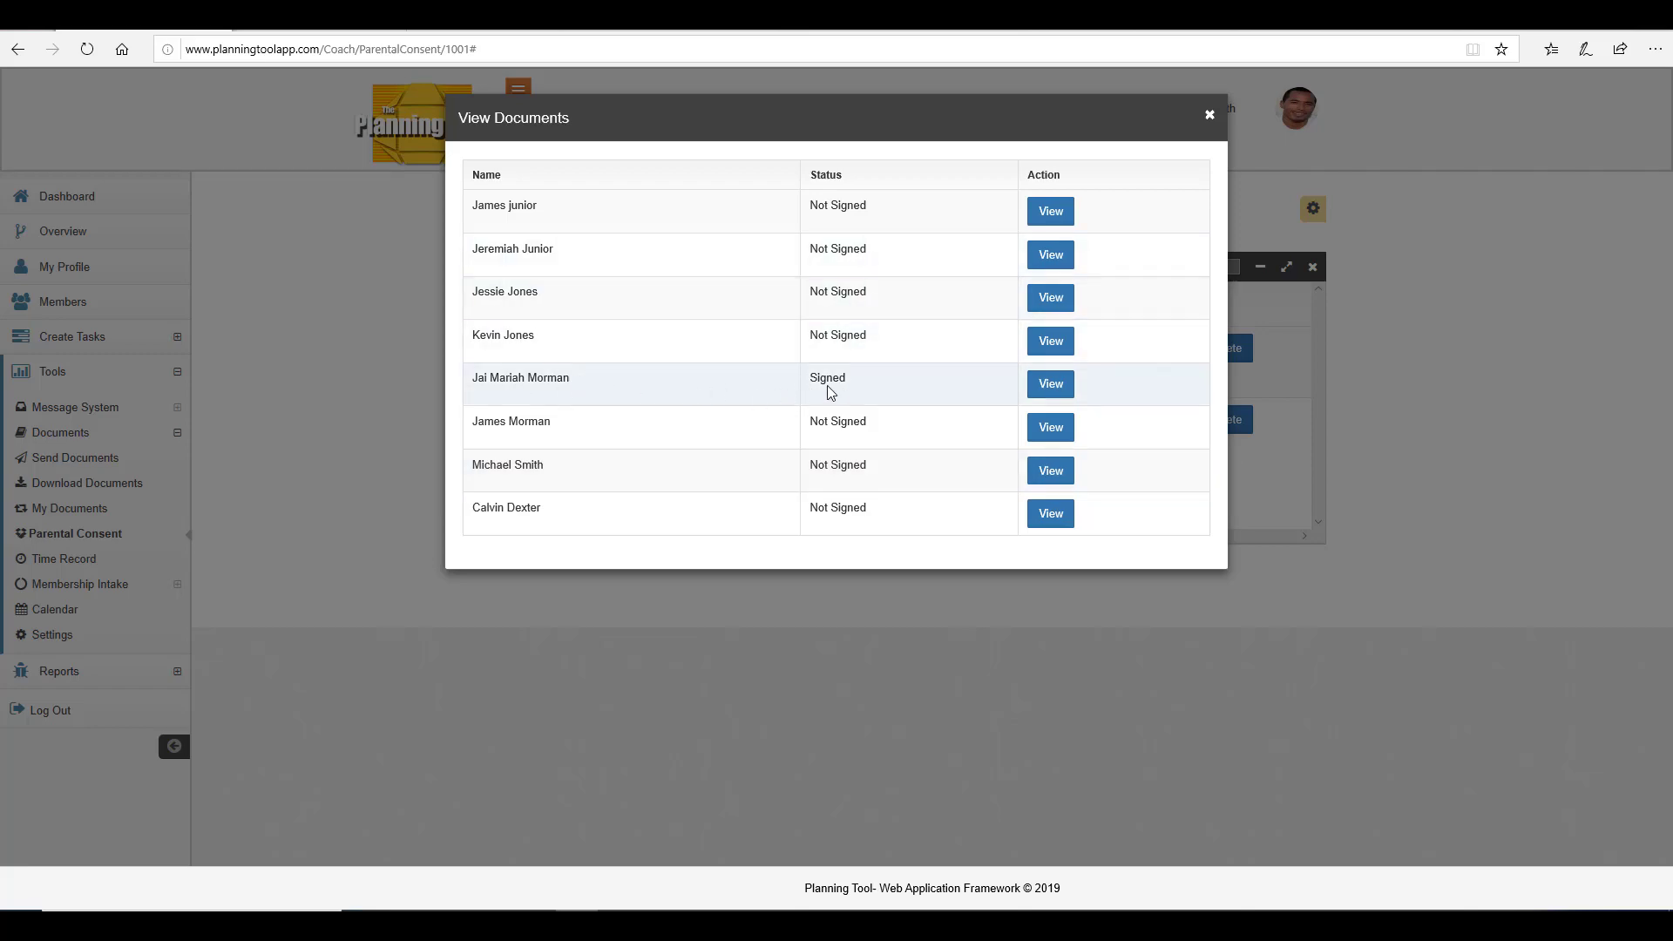
click(1056, 386)
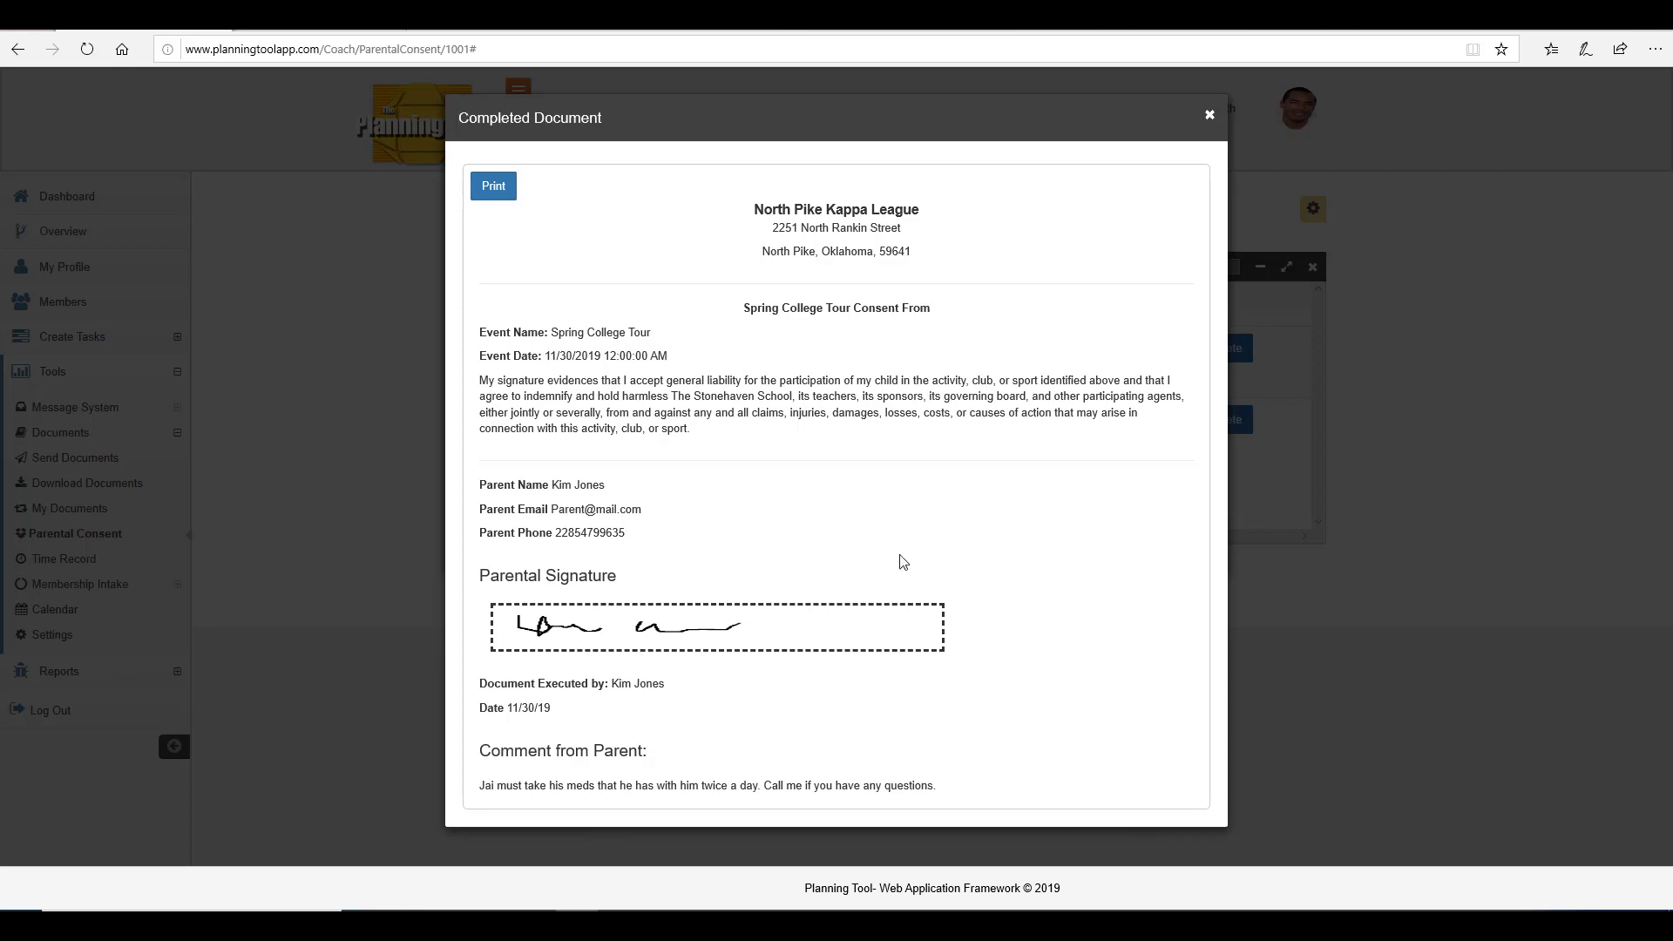
click(1208, 115)
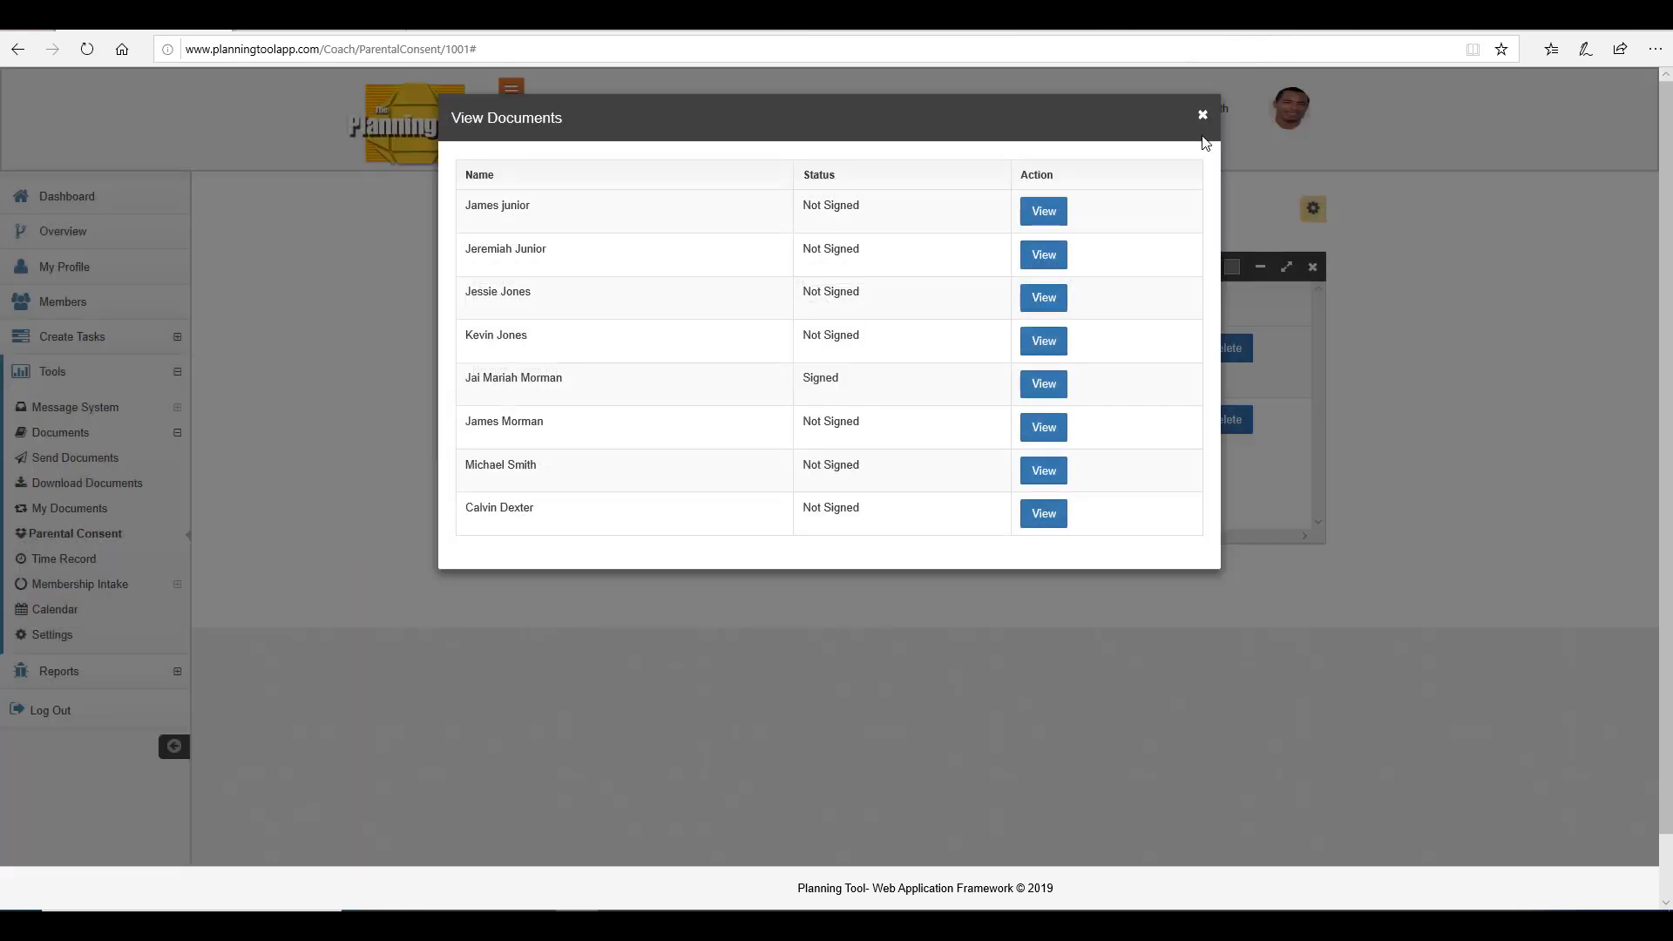
click(1202, 117)
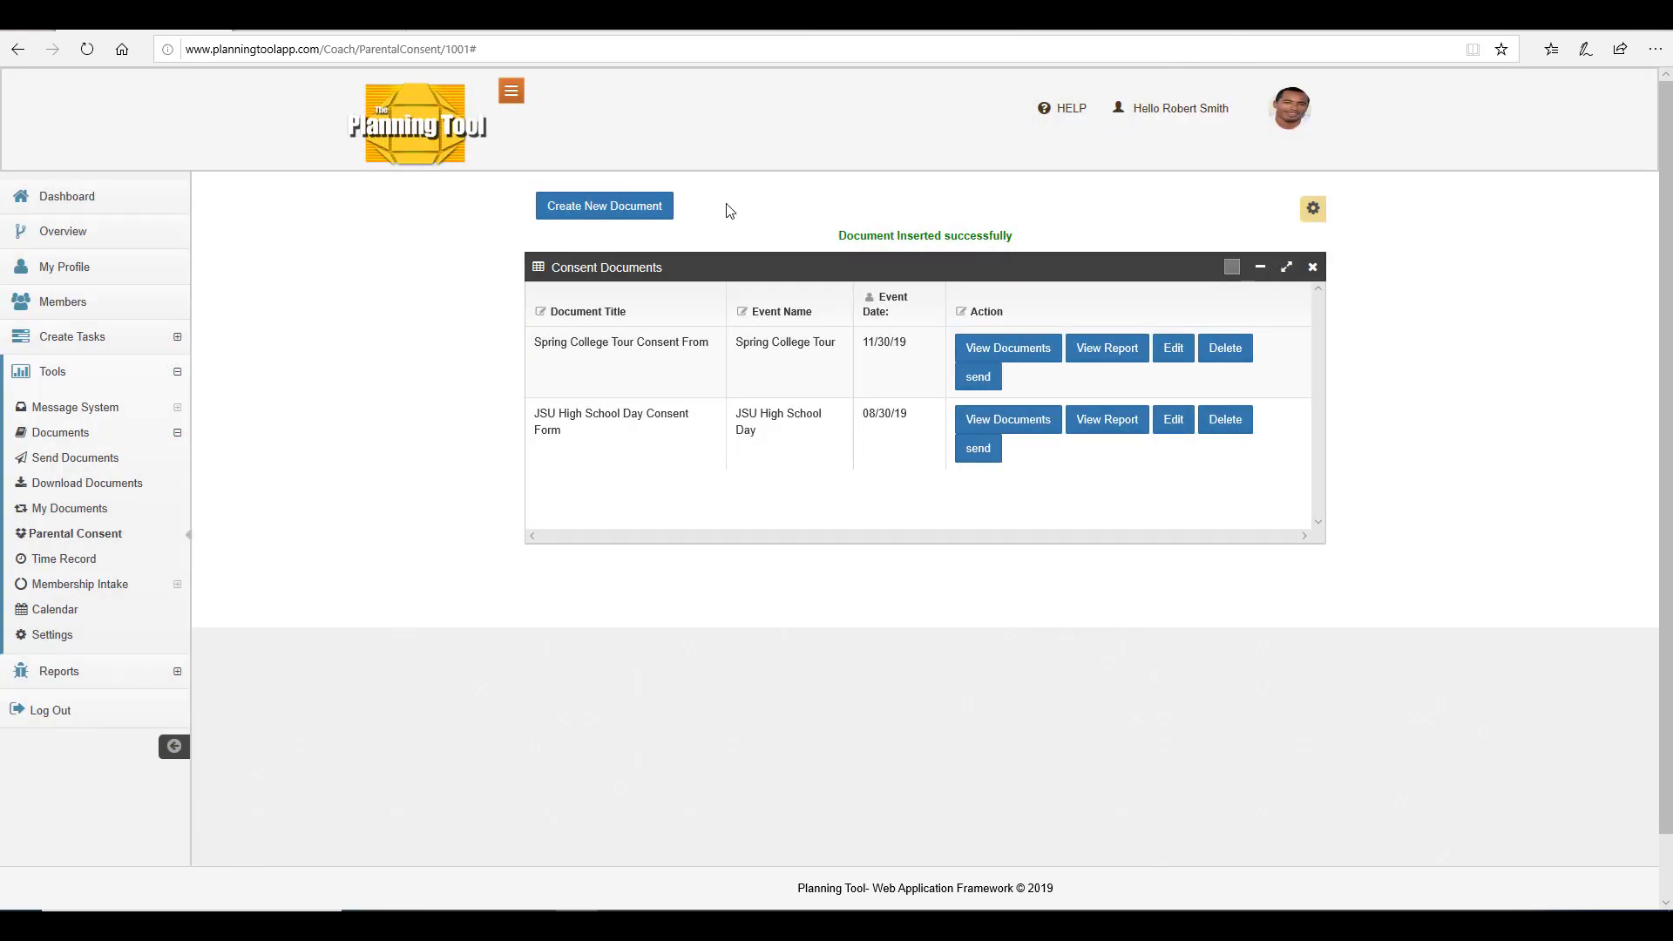